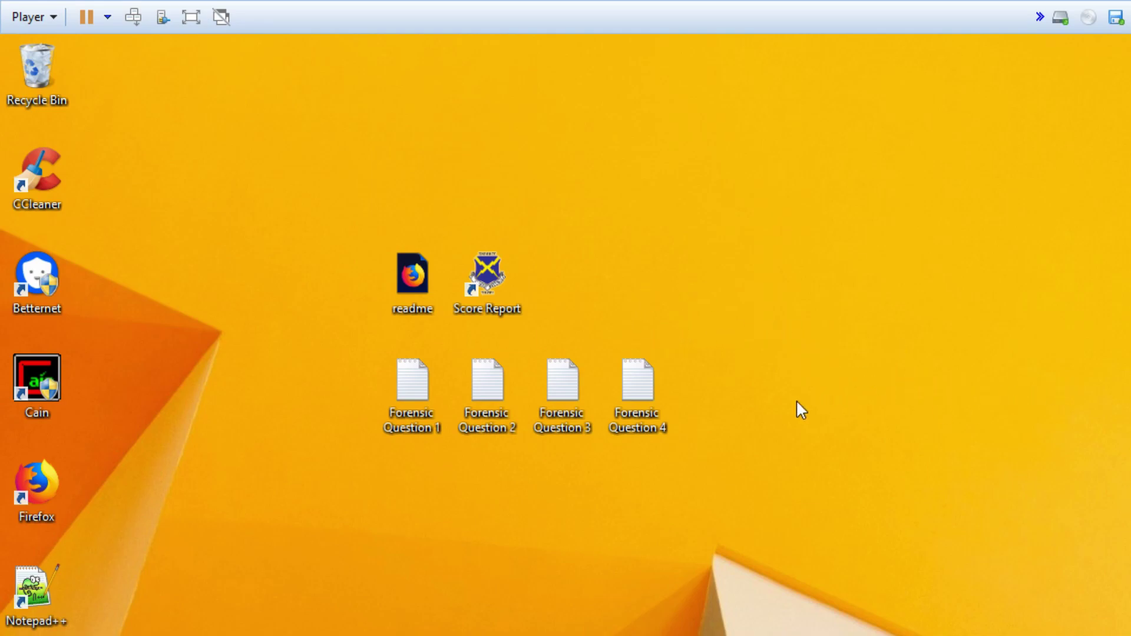
- Look at the CyberPatriot score report, then close it to reveal the desktop
{"action": "double_click", "coordinate": [522, 306]}
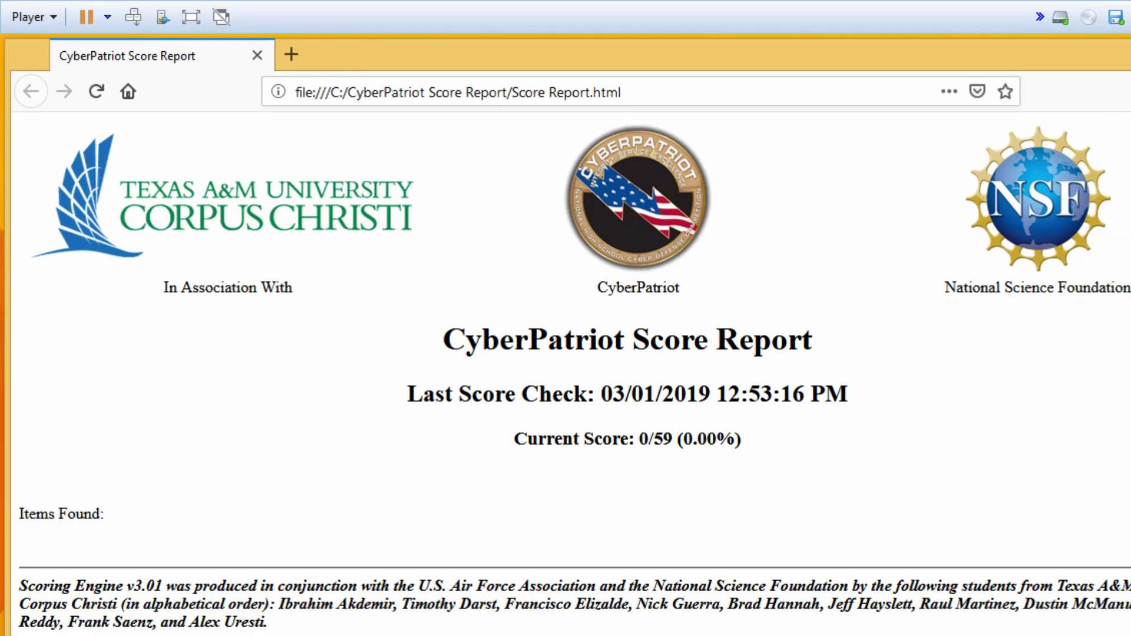
{"action": "left_click_drag", "start_coordinate": [6, 42], "coordinate": [386, 189]}
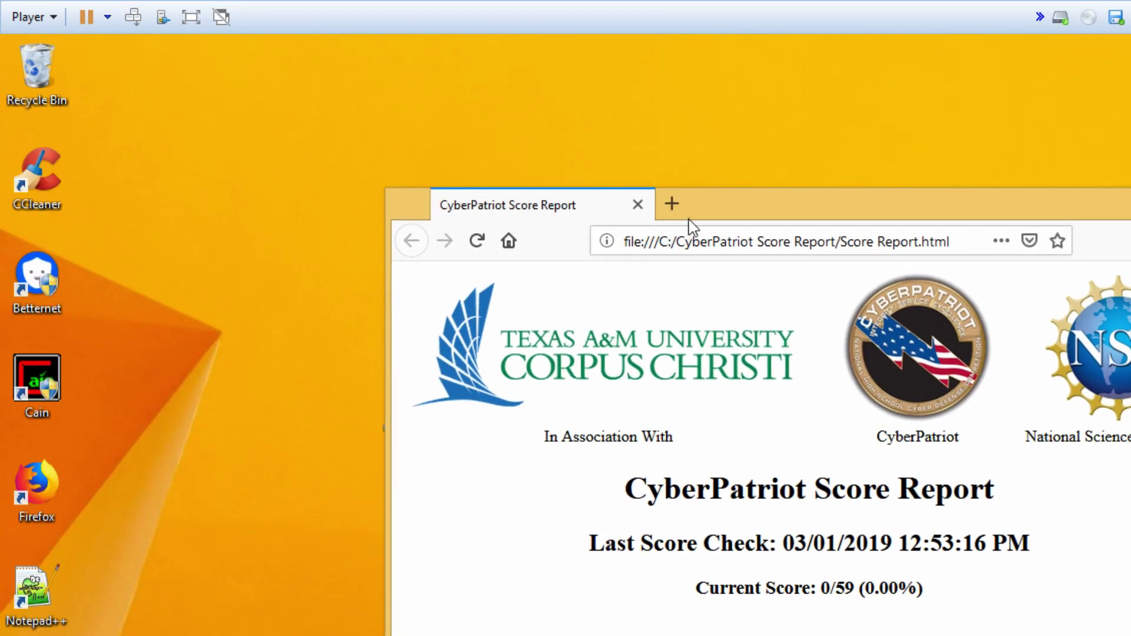
{"action": "left_click_drag", "start_coordinate": [741, 221], "coordinate": [841, 237]}
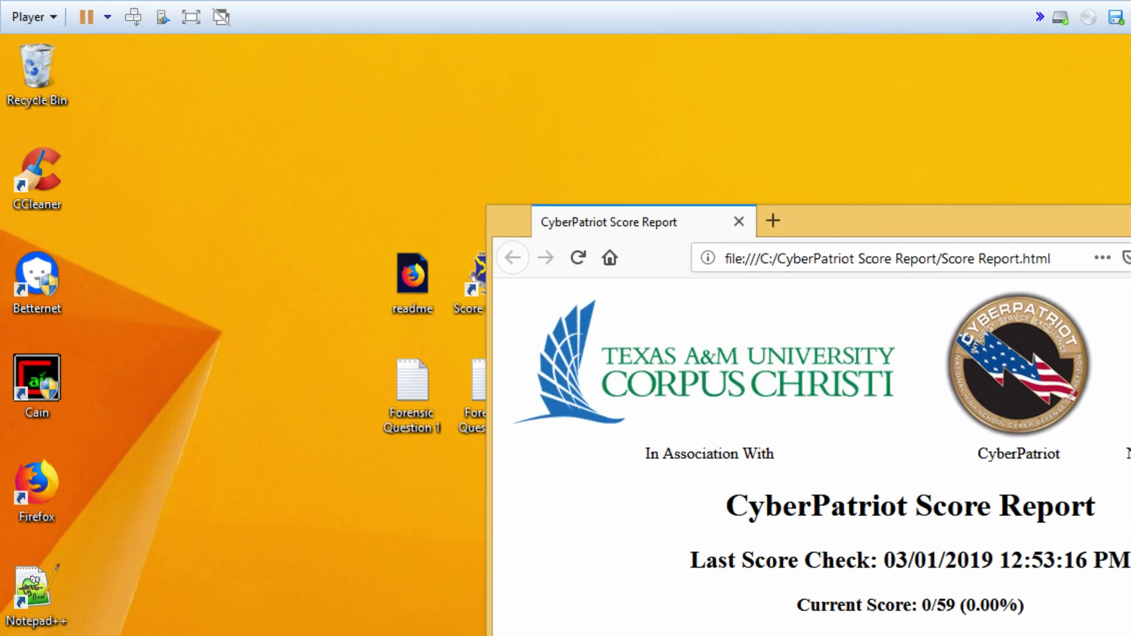
{"action": "key", "text": "alt+F4"}
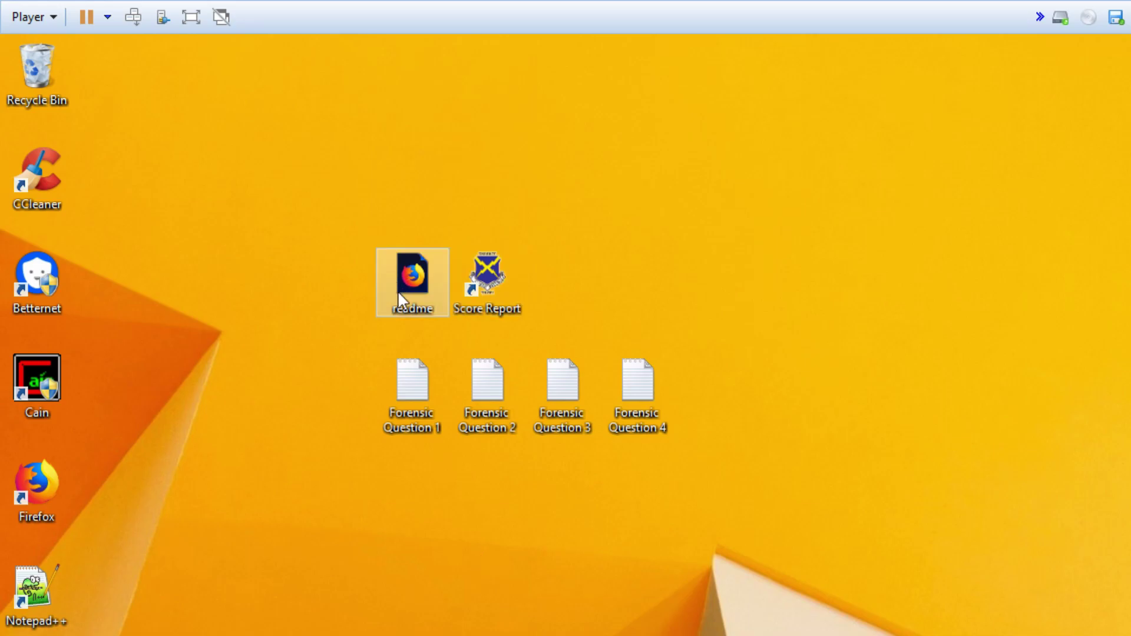
- Open the readme in Firefox and move its window fully into view
{"action": "double_click", "coordinate": [405, 277]}
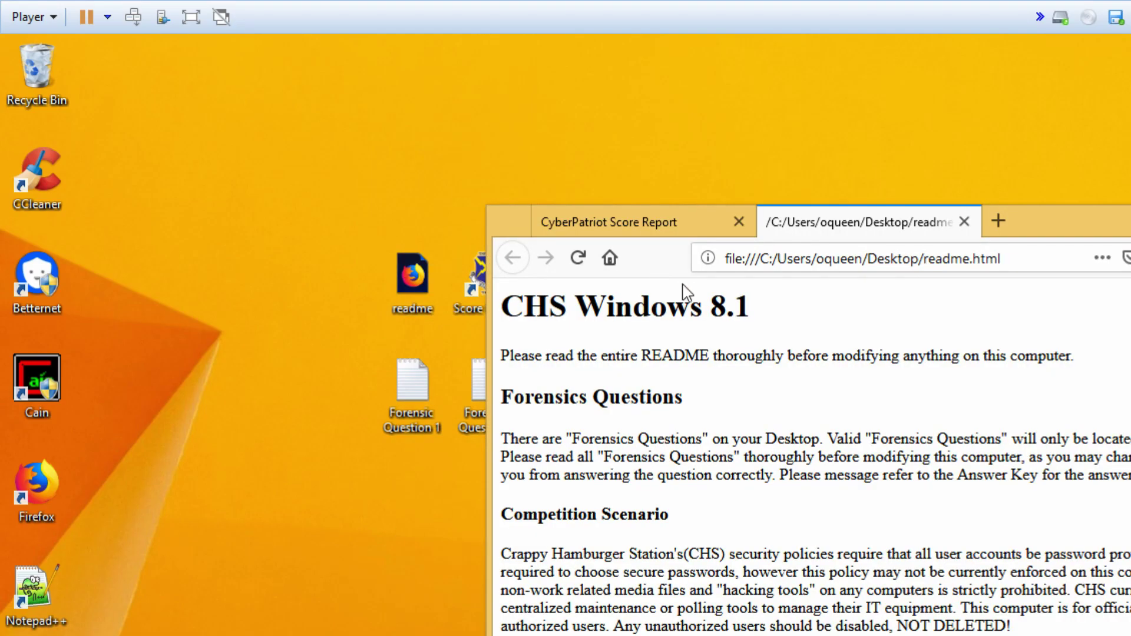
{"action": "left_click_drag", "start_coordinate": [1033, 227], "coordinate": [625, 56]}
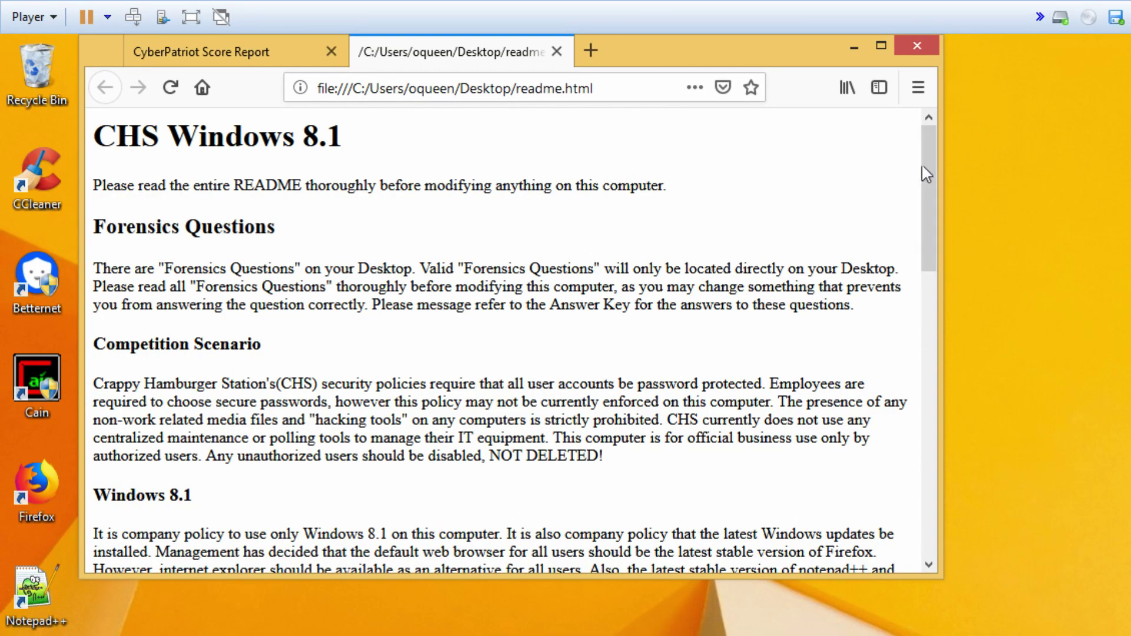
{"action": "left_click_drag", "start_coordinate": [928, 154], "coordinate": [940, 356]}
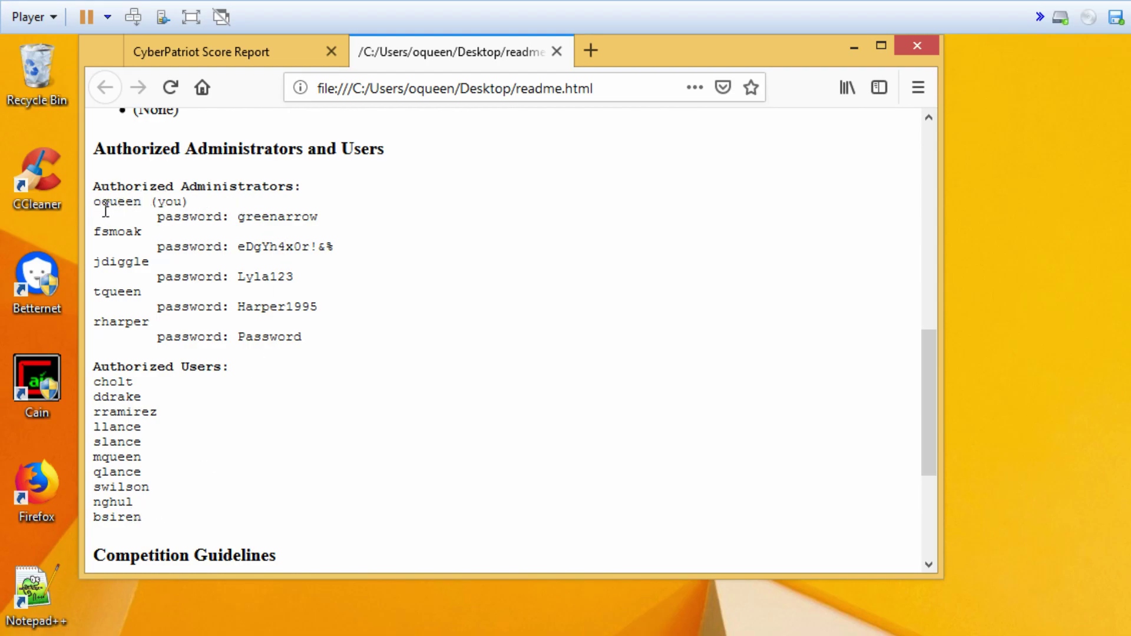
- Highlight your own account entry and password line in the readme, then go to the Start screen
{"action": "triple_click", "coordinate": [269, 218]}
{"action": "left_click", "coordinate": [343, 214]}
{"action": "left_click_drag", "start_coordinate": [94, 201], "coordinate": [347, 230]}
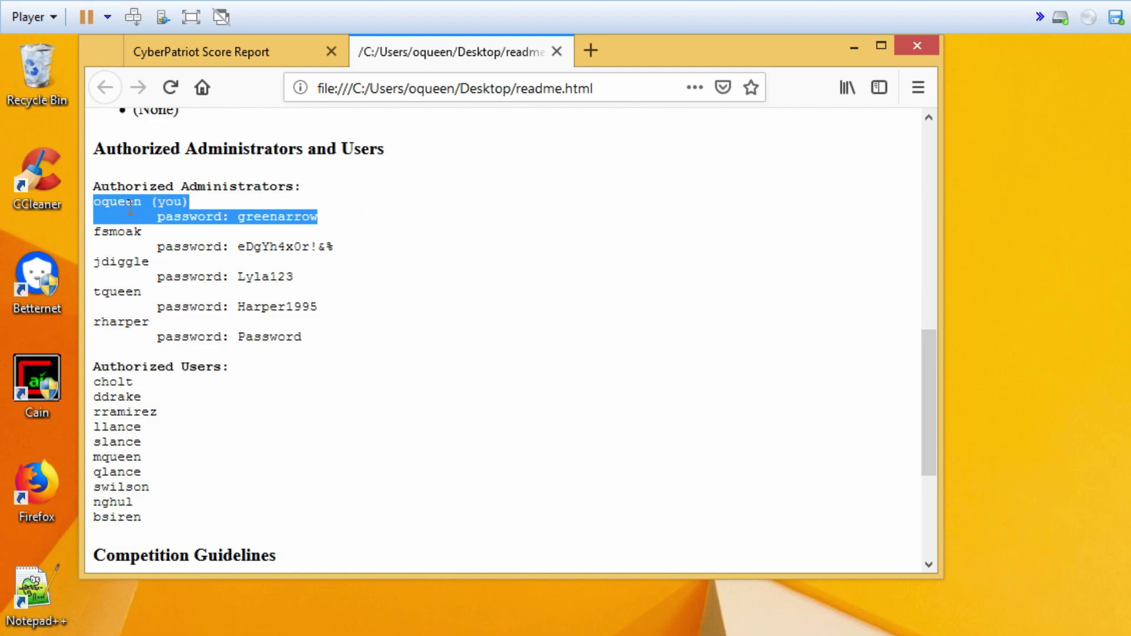
{"action": "left_click", "coordinate": [270, 203]}
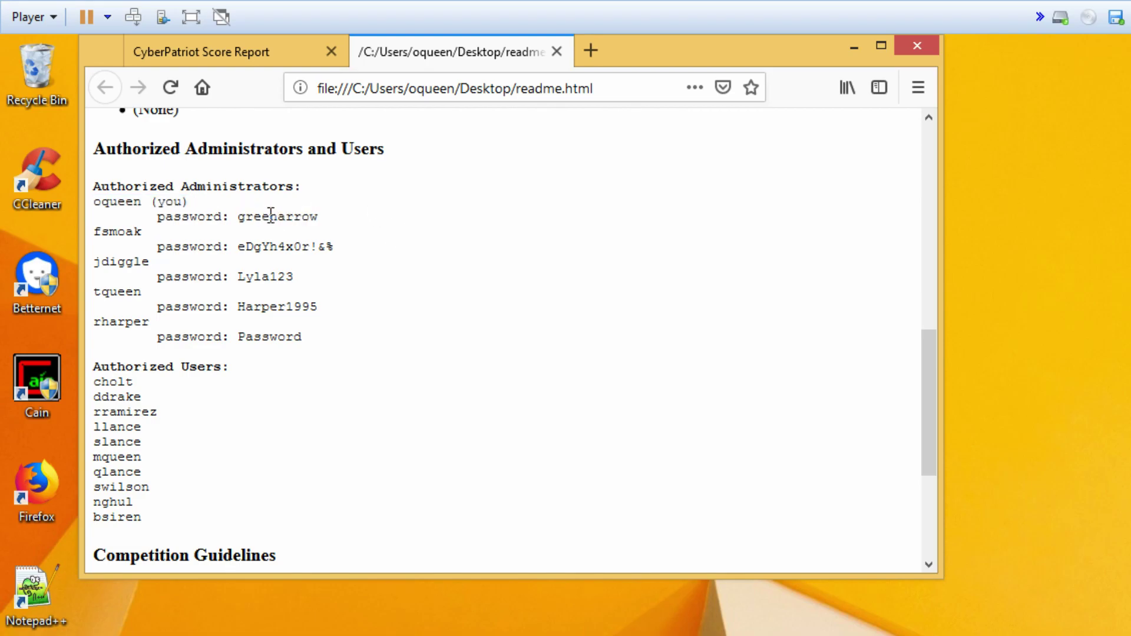
{"action": "triple_click", "coordinate": [270, 213]}
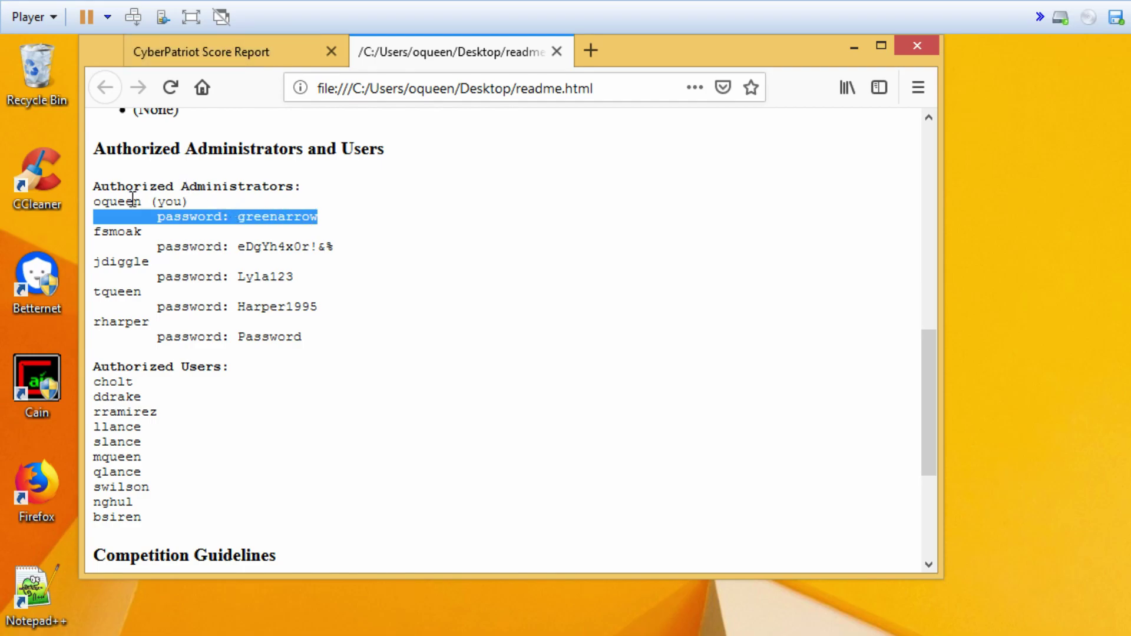
{"action": "left_click_drag", "start_coordinate": [94, 201], "coordinate": [344, 229]}
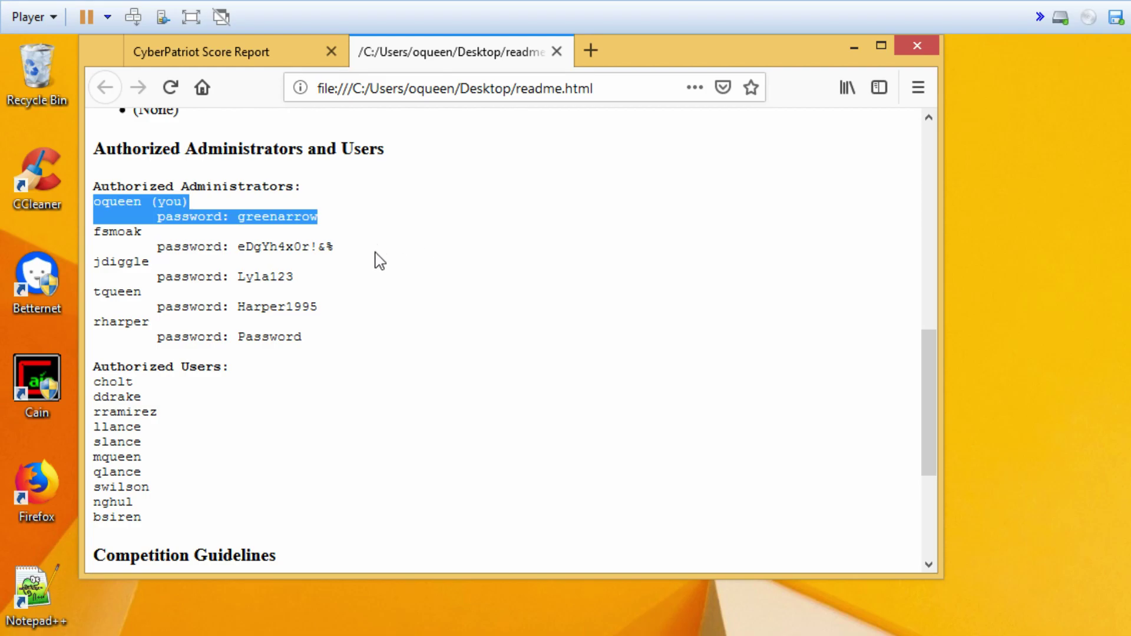
{"action": "left_click", "coordinate": [396, 250]}
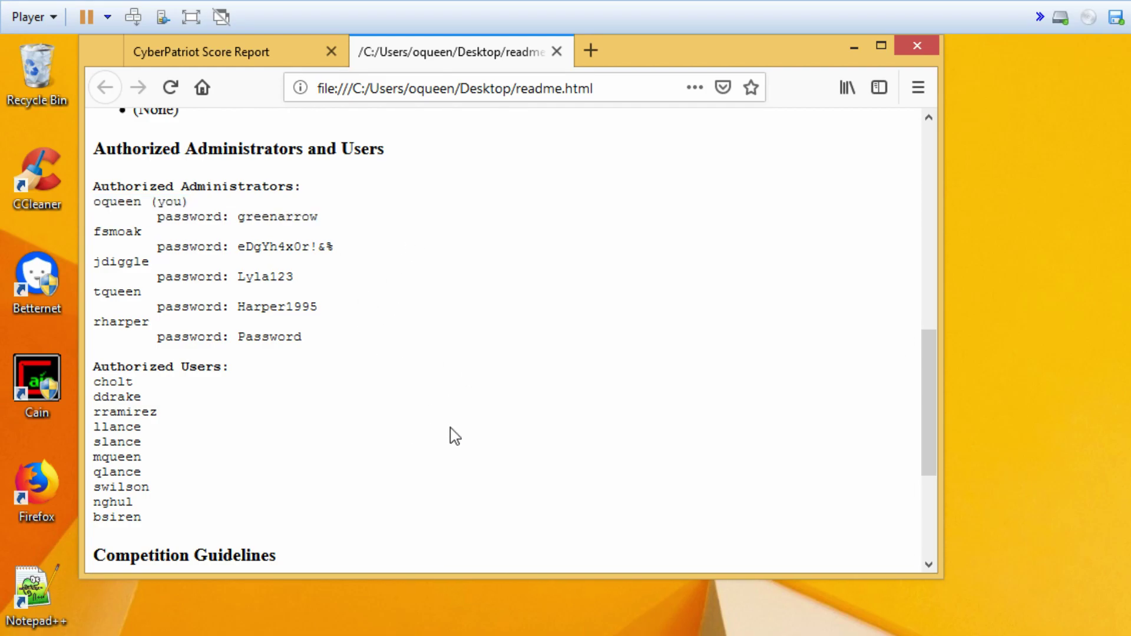
{"action": "key", "text": "super"}
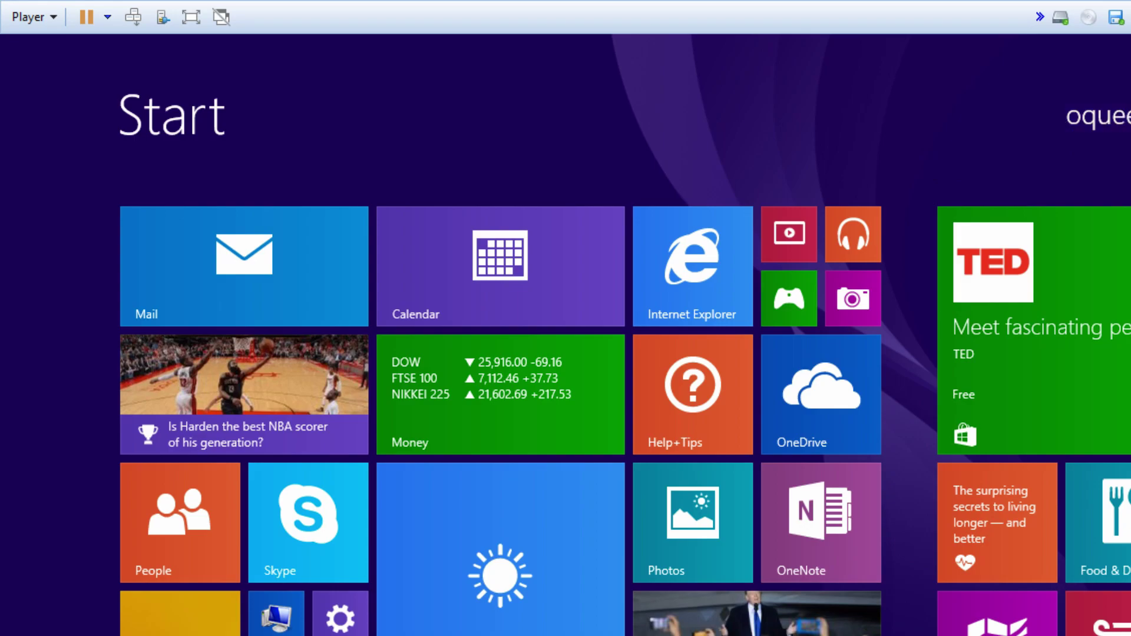
- Search for lusrmgr.msc and run Local Users and Groups as administrator
{"action": "key", "text": "super+q"}
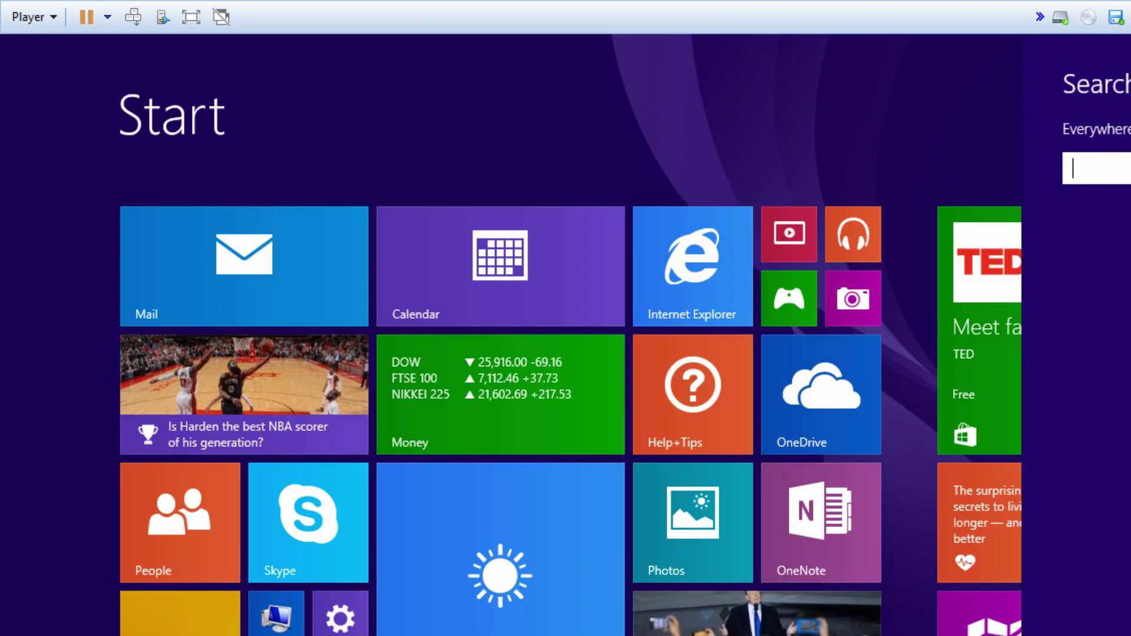
{"action": "type", "text": "lusrmgr"}
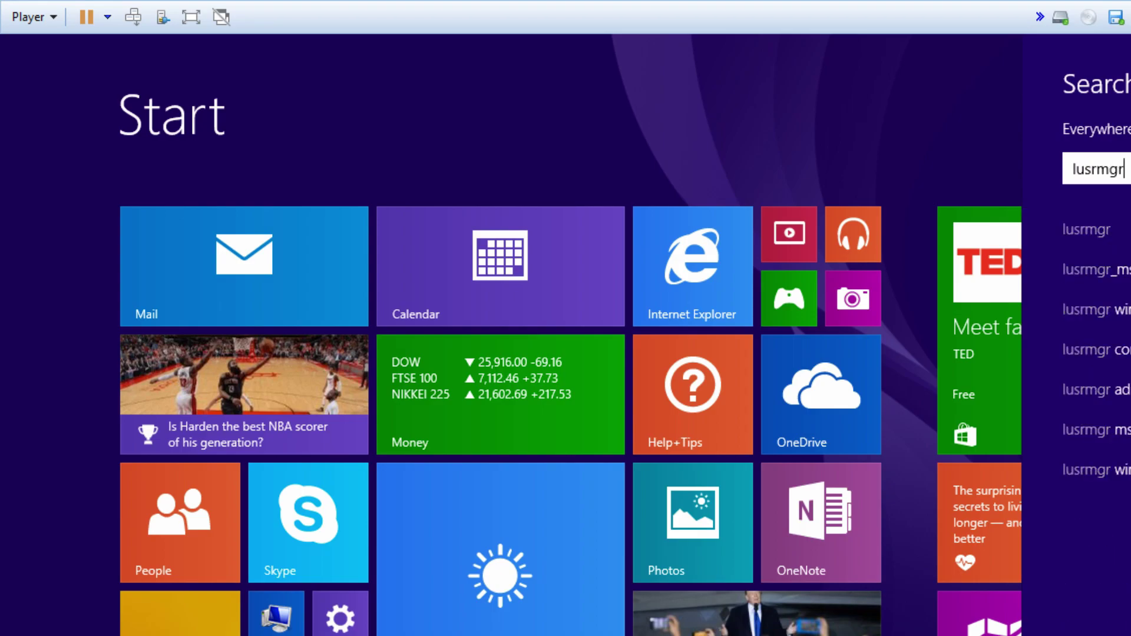
{"action": "type", "text": ".msc"}
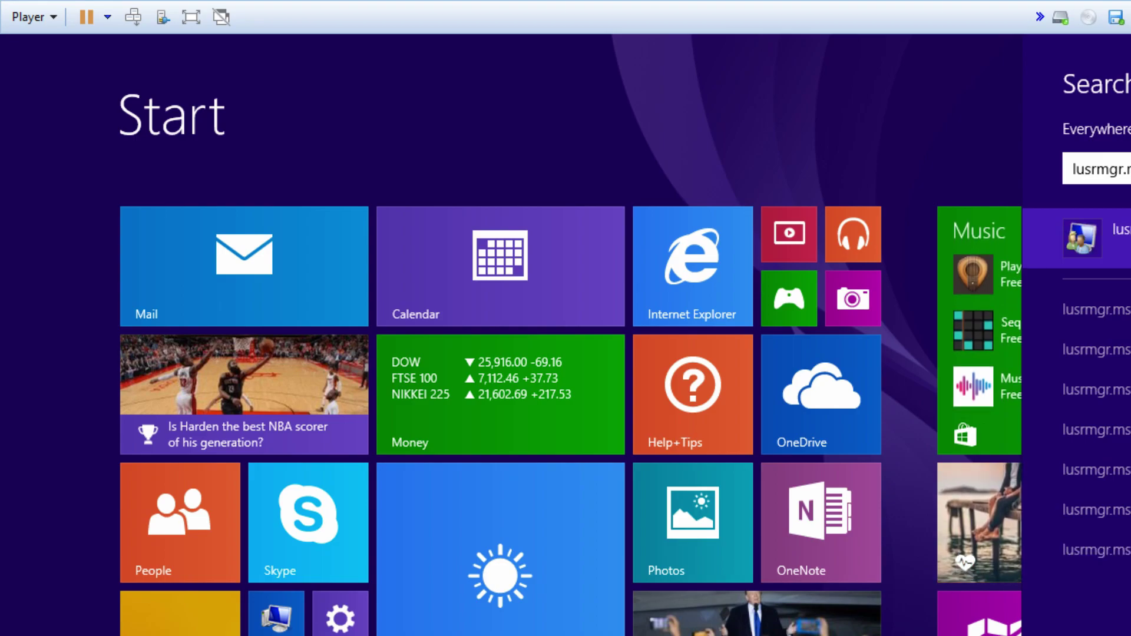
{"action": "key", "text": "Return"}
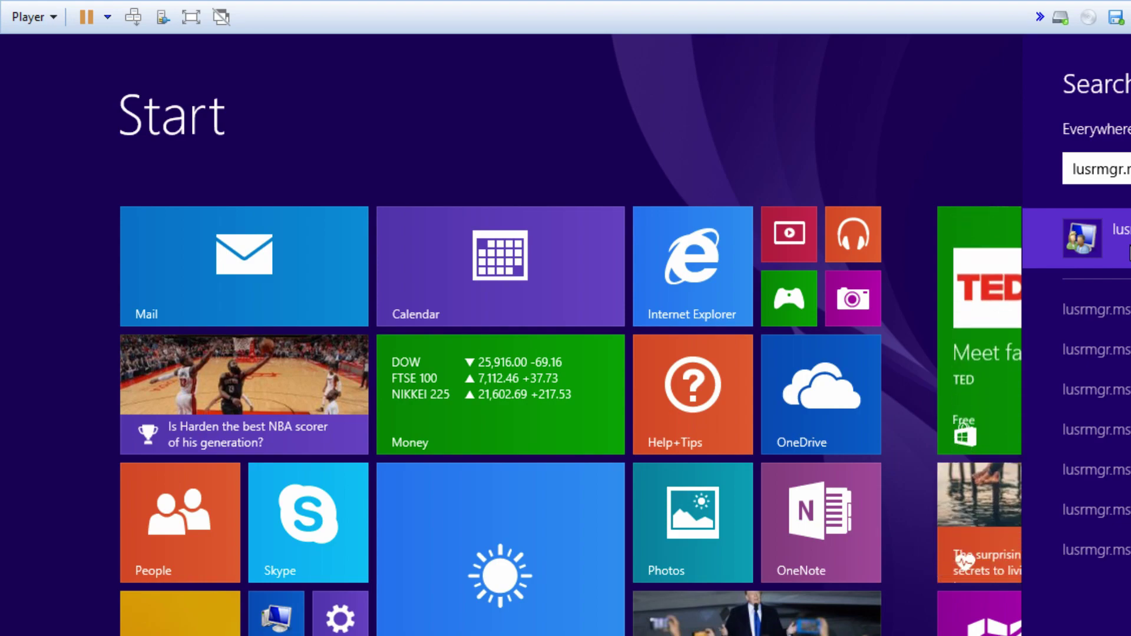
{"action": "right_click", "coordinate": [1128, 253]}
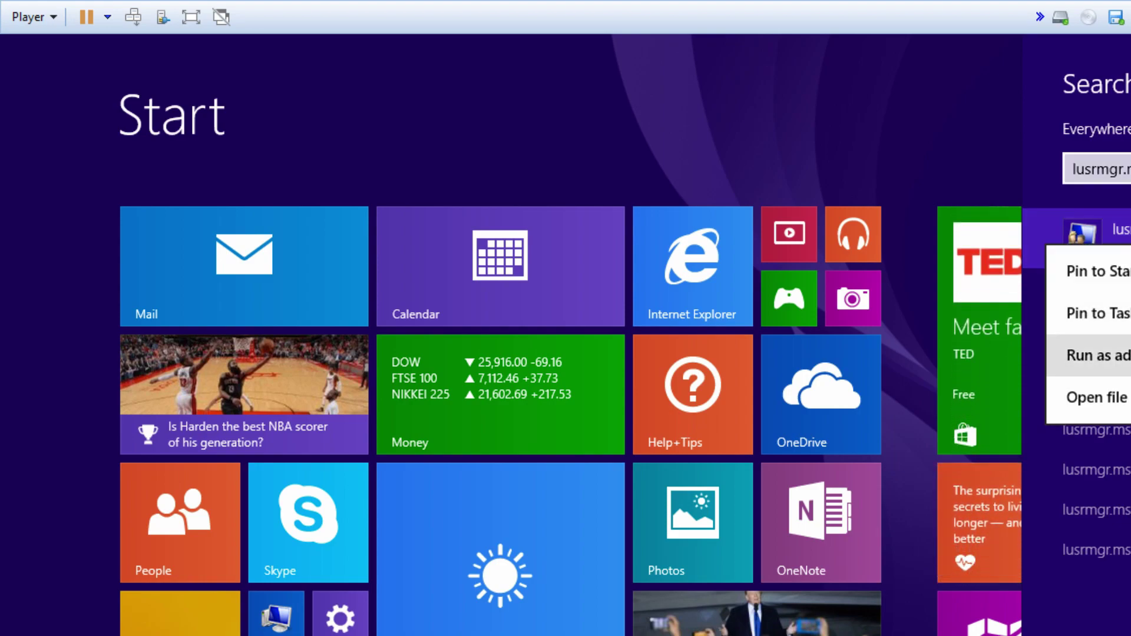
{"action": "left_click", "coordinate": [1095, 355]}
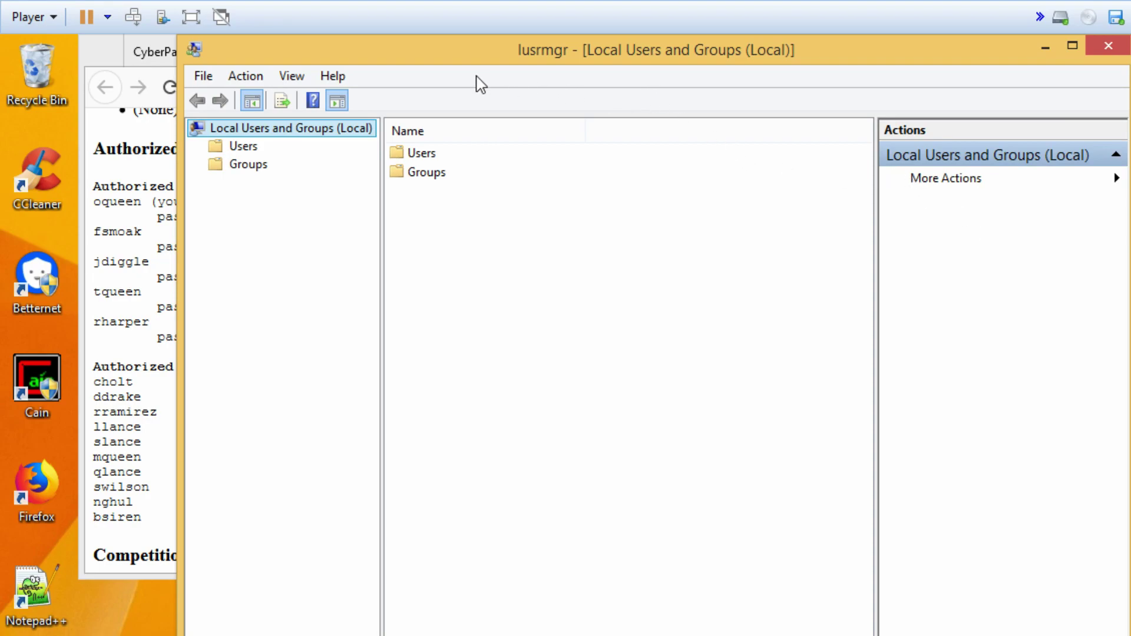
- Move lusrmgr beside the README, list the Users folder, and select the Administrator and Guest accounts
{"action": "left_click_drag", "start_coordinate": [386, 55], "coordinate": [579, 56]}
{"action": "left_click", "coordinate": [437, 148]}
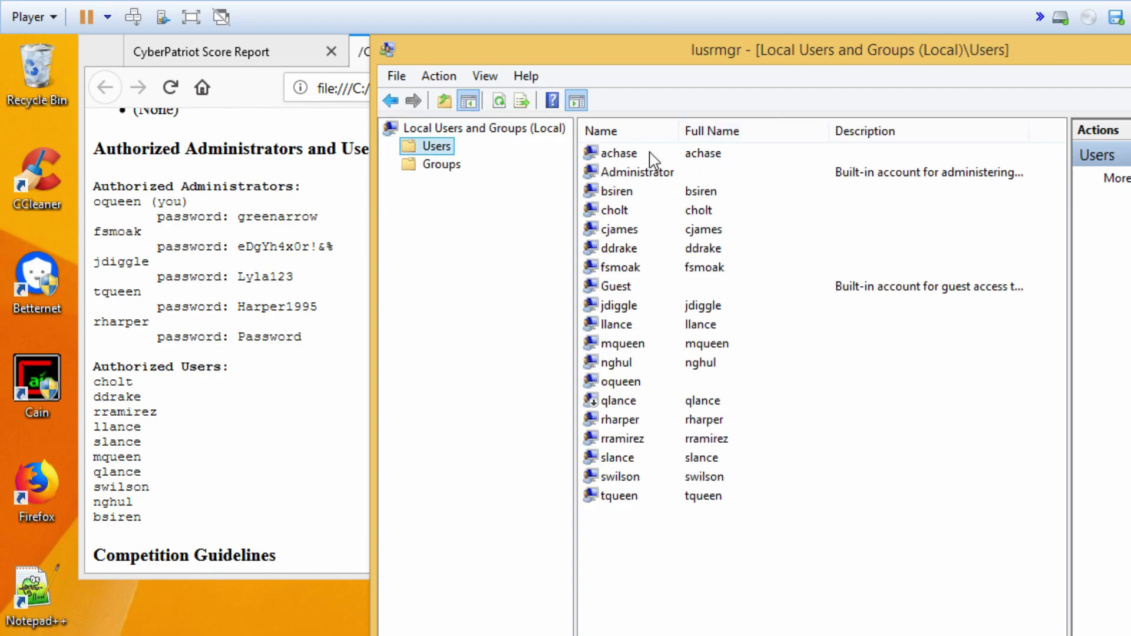
{"action": "left_click", "coordinate": [656, 179]}
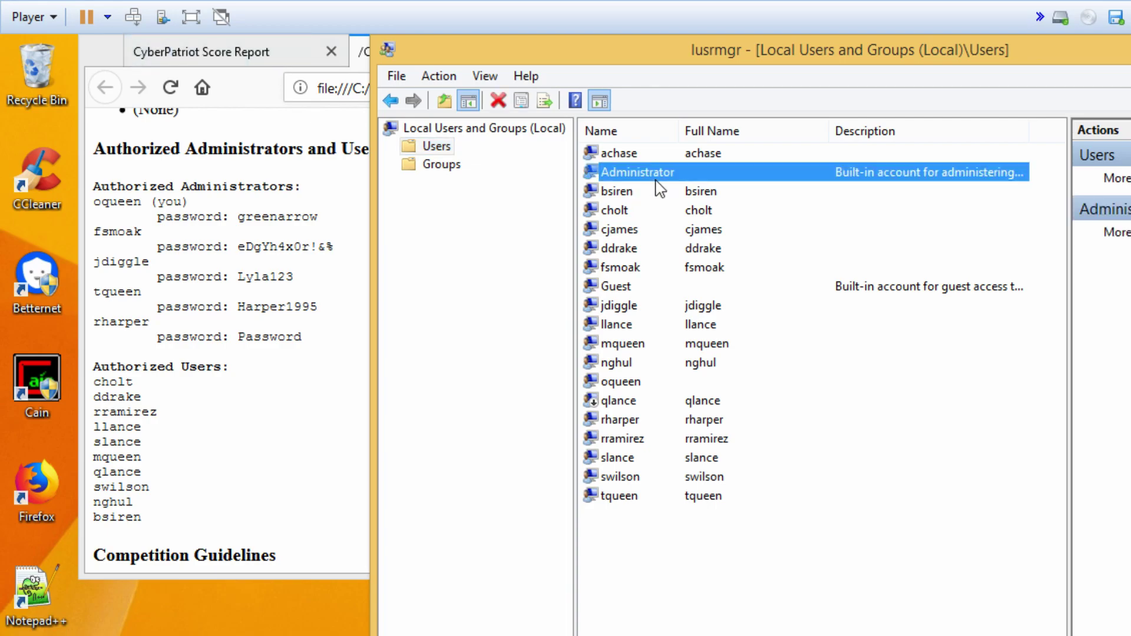
{"action": "left_click", "coordinate": [655, 287]}
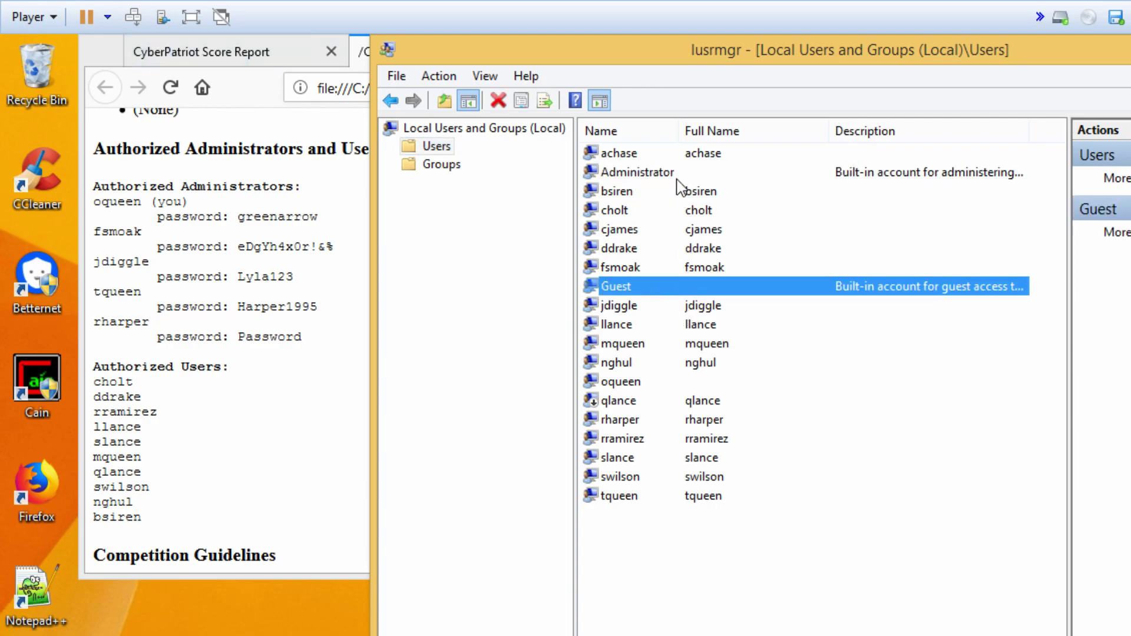
{"action": "left_click", "coordinate": [678, 174]}
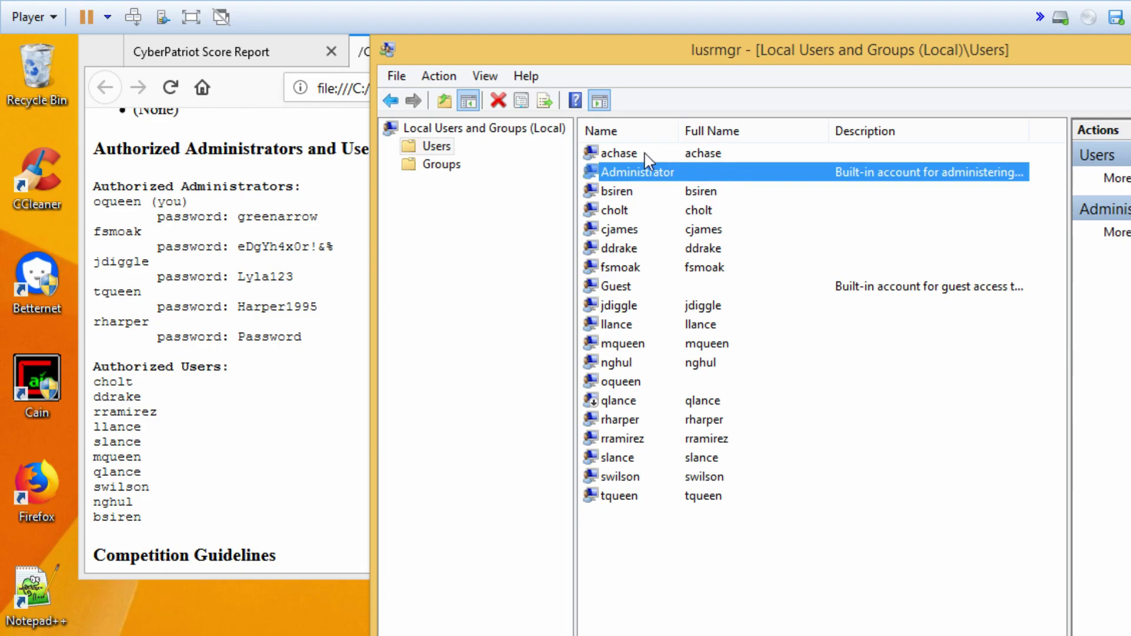
- Bring the README forward and scroll it to the authorized users section
{"action": "left_click", "coordinate": [234, 443]}
{"action": "scroll", "coordinate": [341, 431], "scroll_direction": "up", "scroll_amount": 8}
{"action": "scroll", "coordinate": [327, 428], "scroll_direction": "down", "scroll_amount": 3}
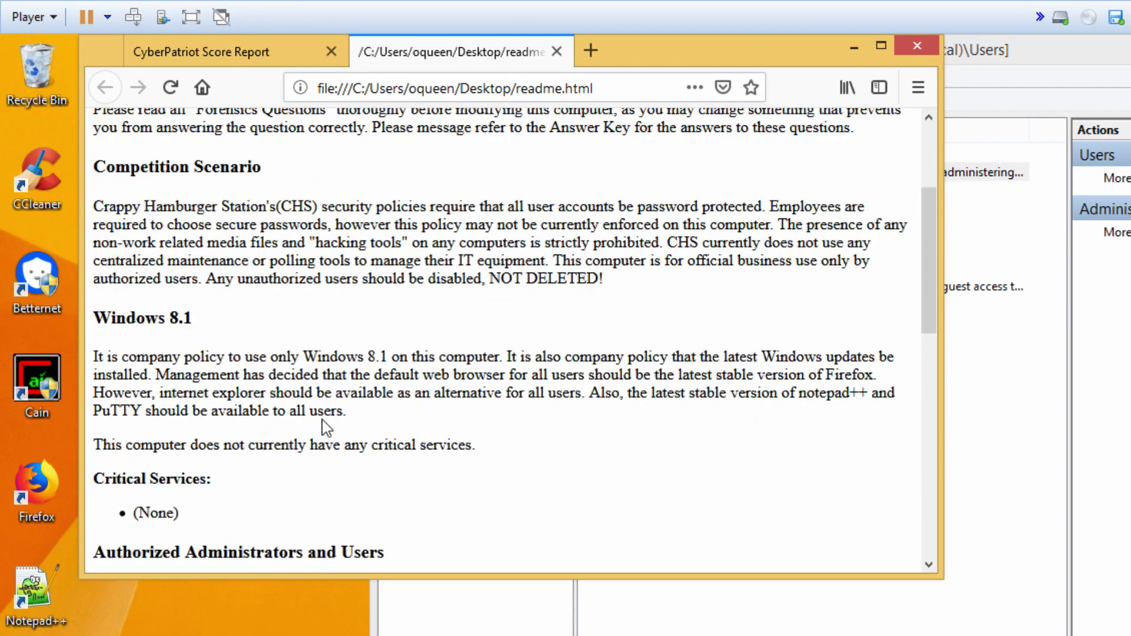
{"action": "scroll", "coordinate": [326, 427], "scroll_direction": "up", "scroll_amount": 3}
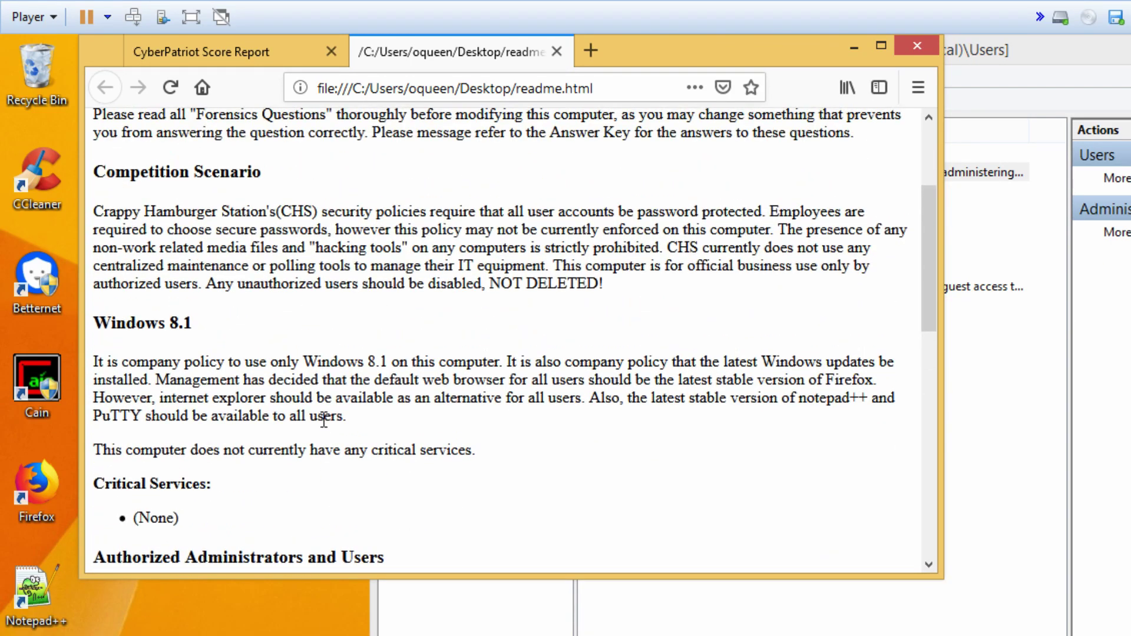
{"action": "scroll", "coordinate": [450, 386], "scroll_direction": "up", "scroll_amount": 3}
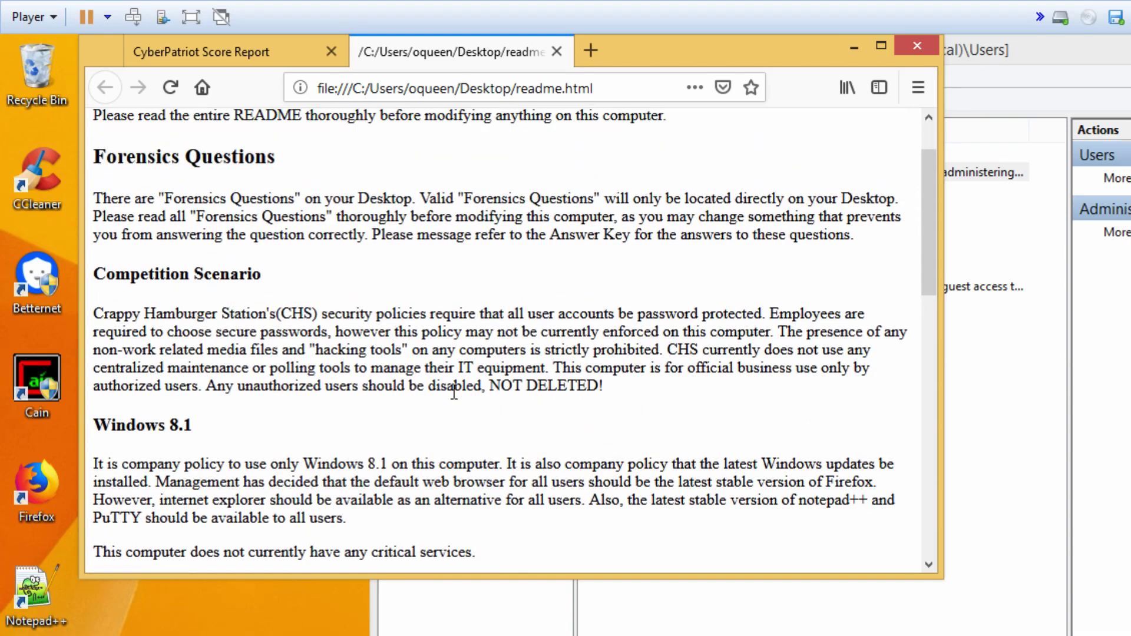
{"action": "scroll", "coordinate": [454, 393], "scroll_direction": "up", "scroll_amount": 2}
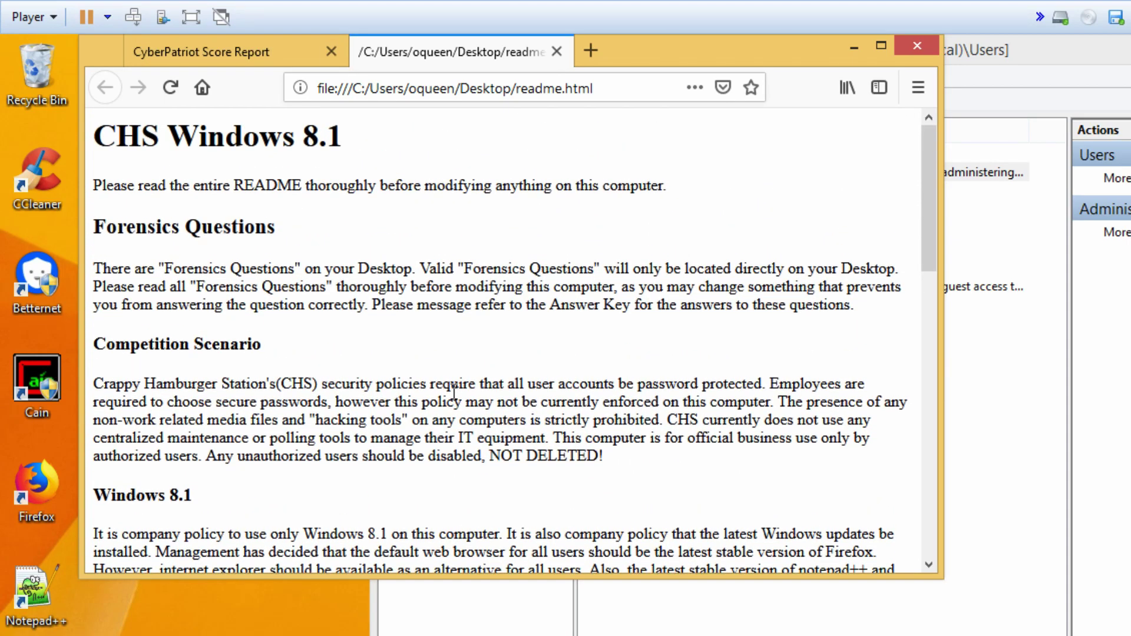
{"action": "scroll", "coordinate": [452, 347], "scroll_direction": "down", "scroll_amount": 3}
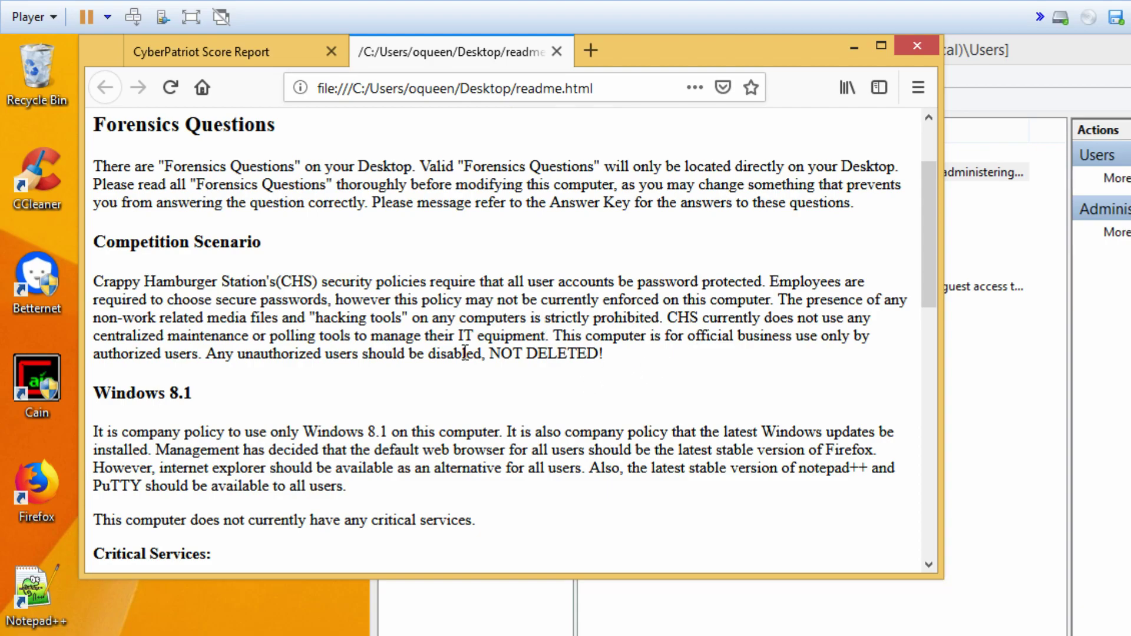
- Highlight the rule to disable, not delete, unauthorized users, then return to the accounts list
{"action": "left_click_drag", "start_coordinate": [211, 354], "coordinate": [623, 356]}
{"action": "left_click", "coordinate": [629, 356]}
{"action": "left_click", "coordinate": [642, 391]}
{"action": "left_click_drag", "start_coordinate": [208, 352], "coordinate": [626, 365]}
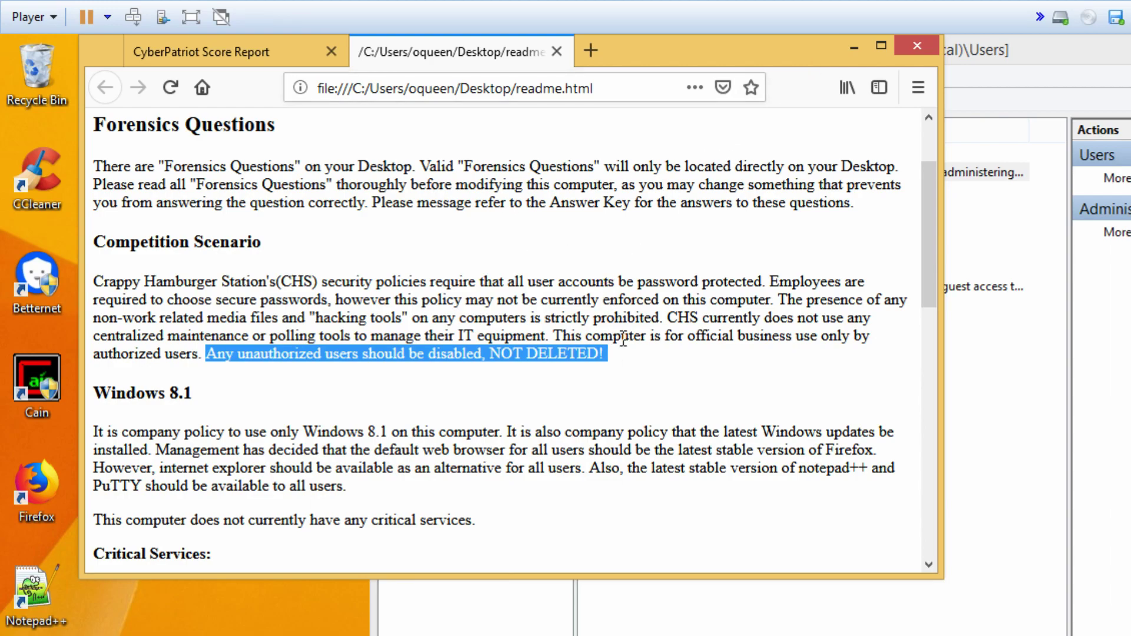
{"action": "scroll", "coordinate": [627, 350], "scroll_direction": "down", "scroll_amount": 3}
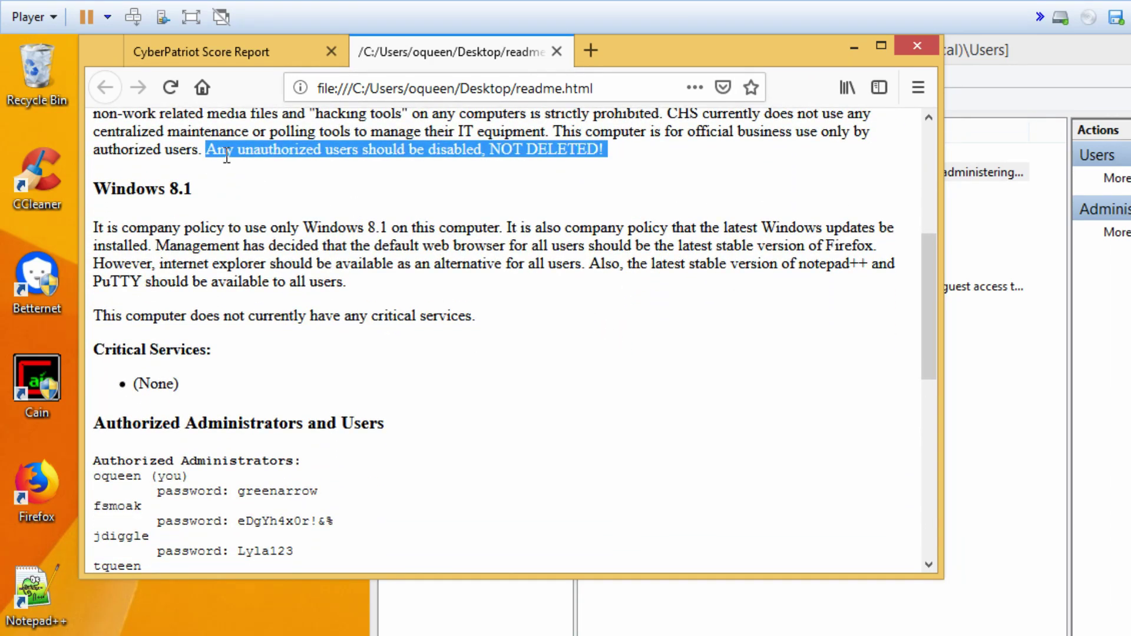
{"action": "scroll", "coordinate": [657, 266], "scroll_direction": "down", "scroll_amount": 5}
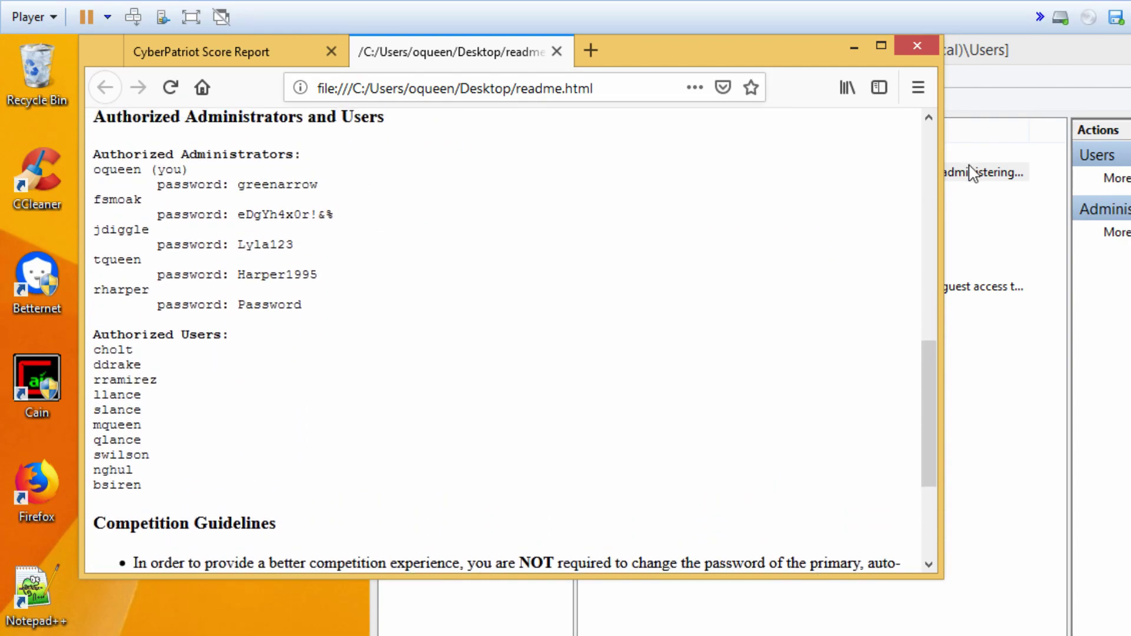
{"action": "left_click", "coordinate": [995, 69]}
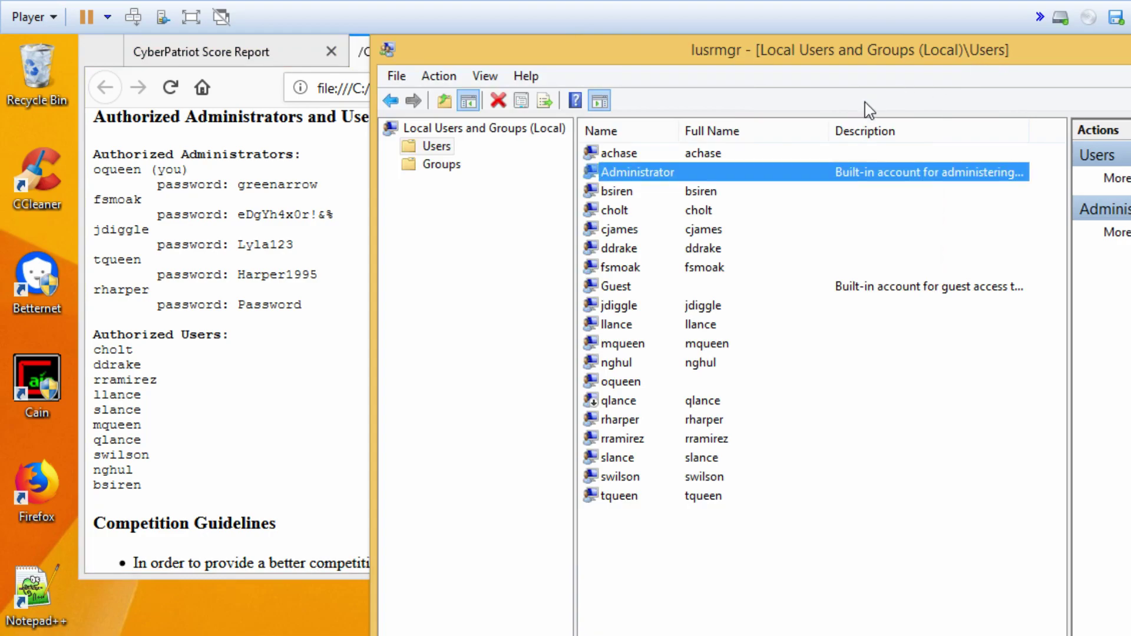
{"action": "left_click", "coordinate": [627, 155]}
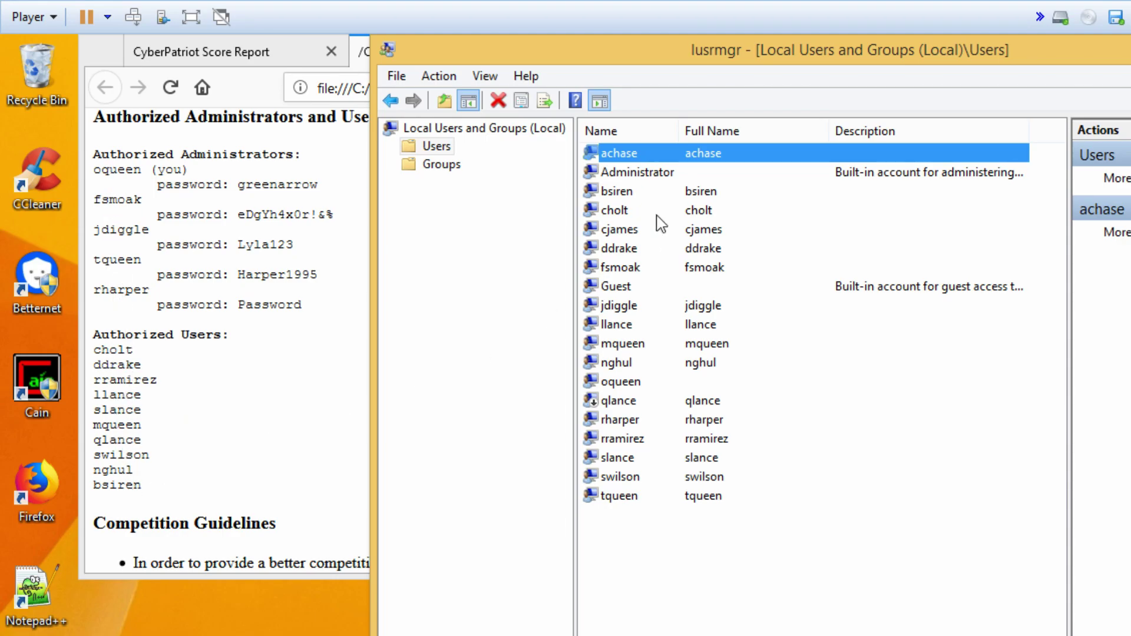
{"action": "double_click", "coordinate": [621, 155]}
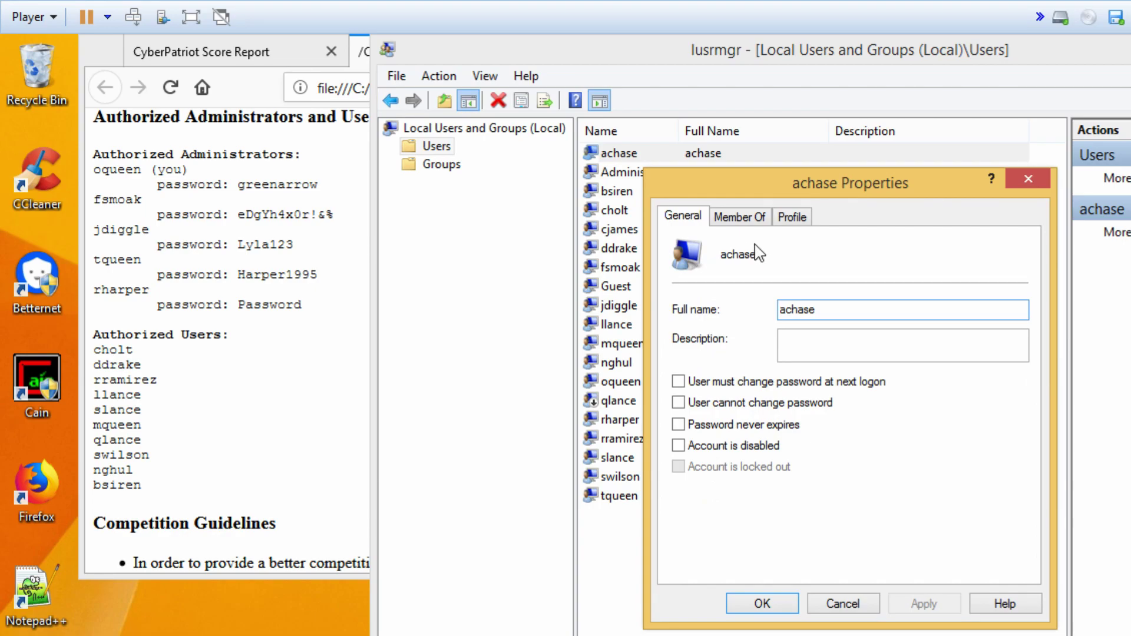
{"action": "left_click", "coordinate": [677, 446]}
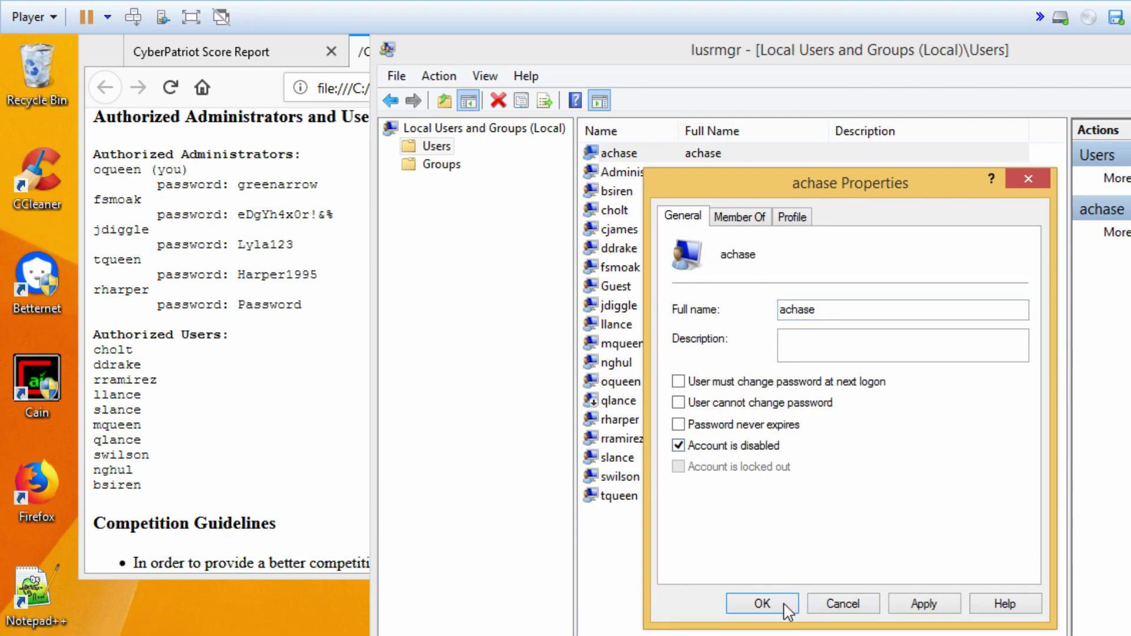
{"action": "left_click", "coordinate": [762, 602]}
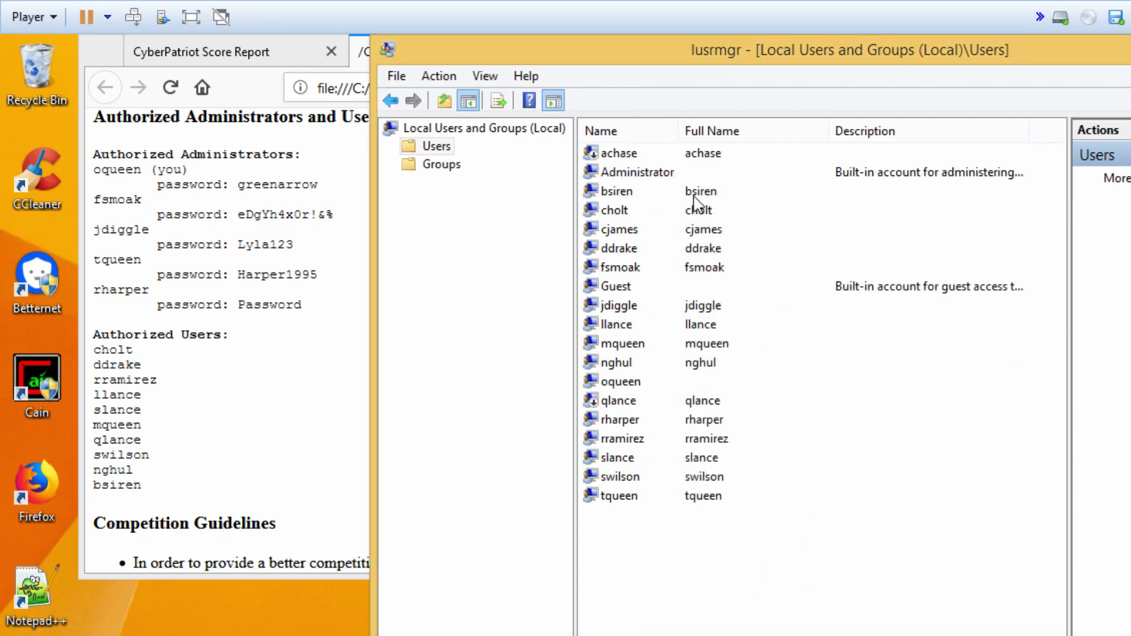
{"action": "left_click", "coordinate": [647, 179]}
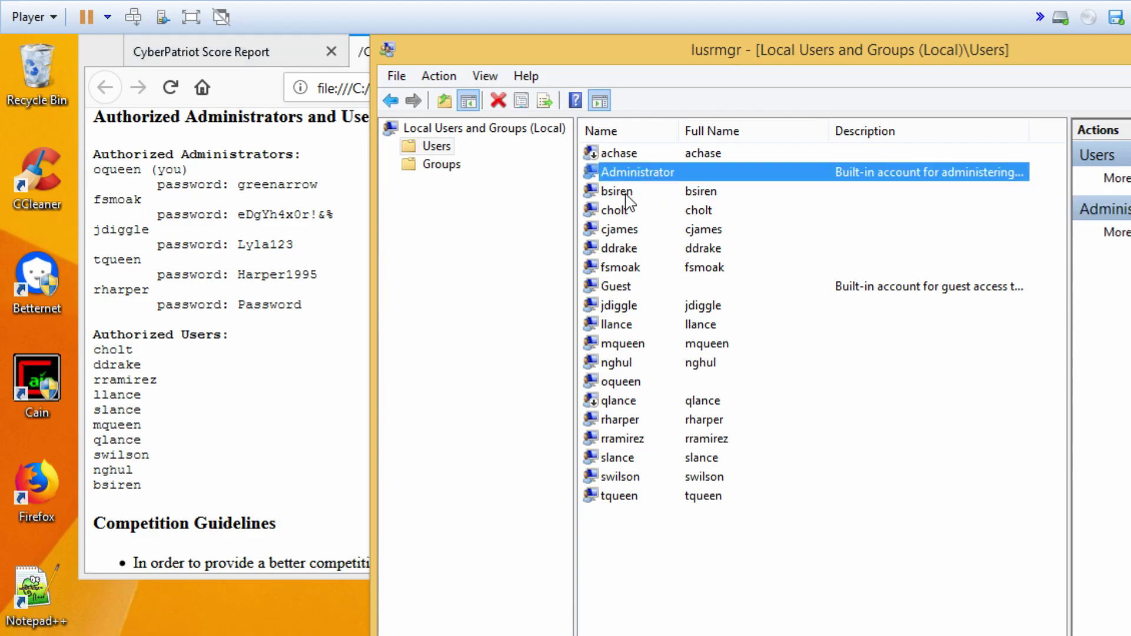
{"action": "left_click", "coordinate": [626, 195]}
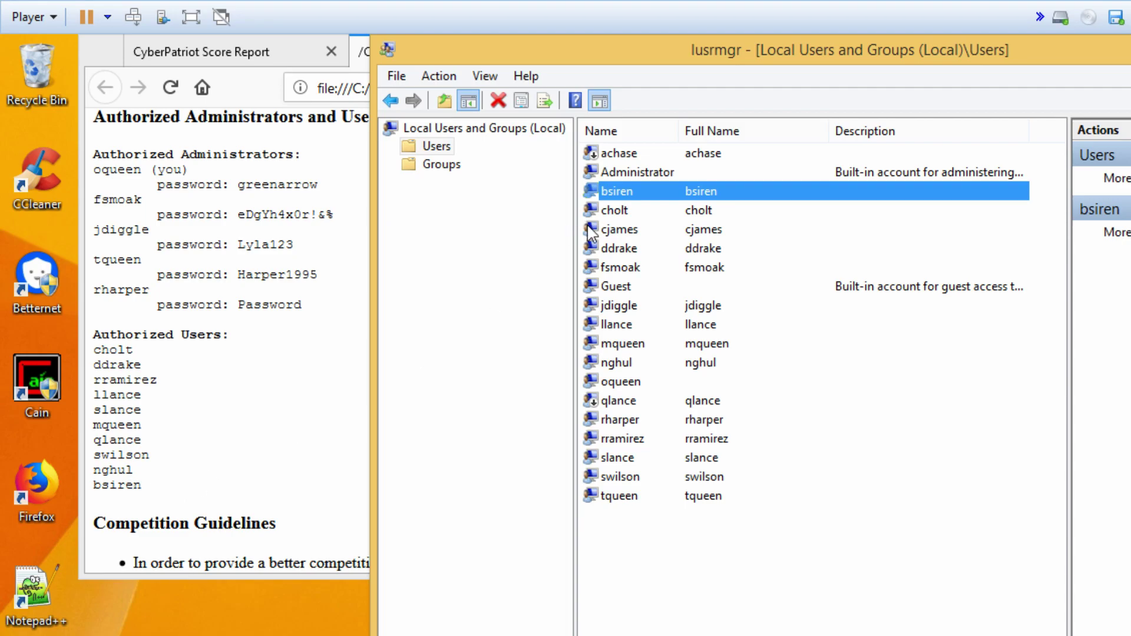
{"action": "left_click", "coordinate": [625, 215]}
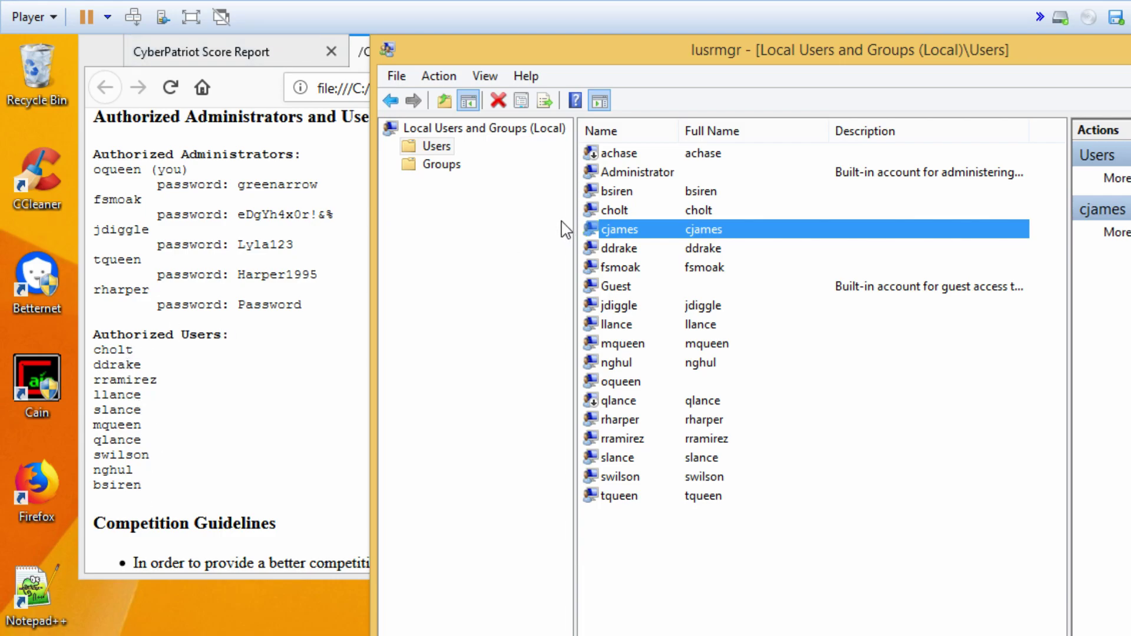
{"action": "double_click", "coordinate": [635, 234]}
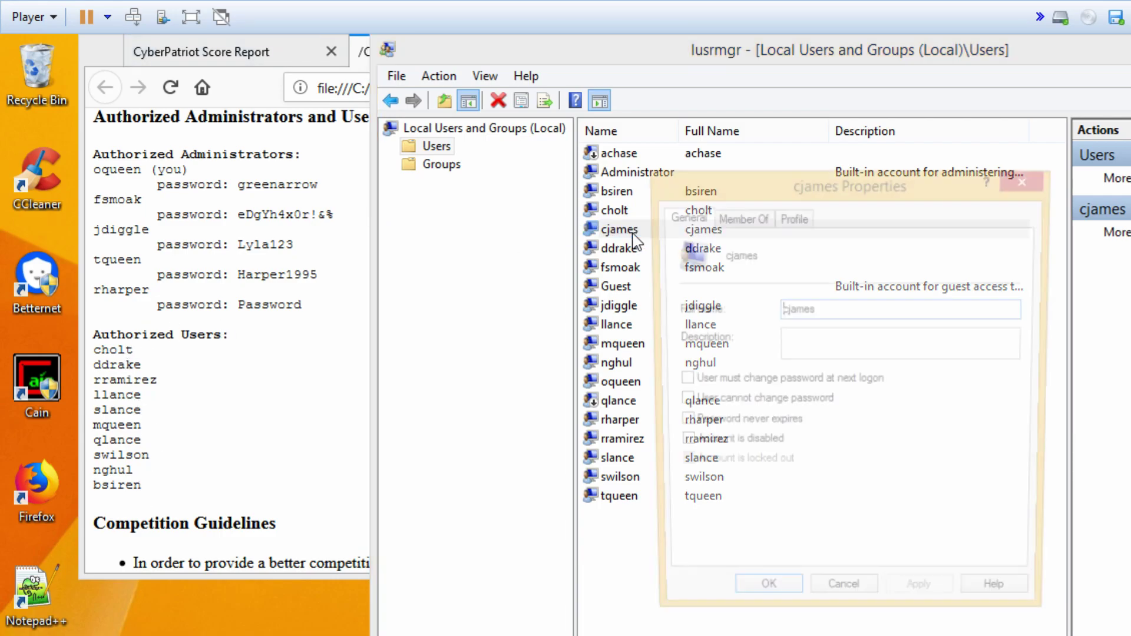
{"action": "left_click", "coordinate": [728, 447]}
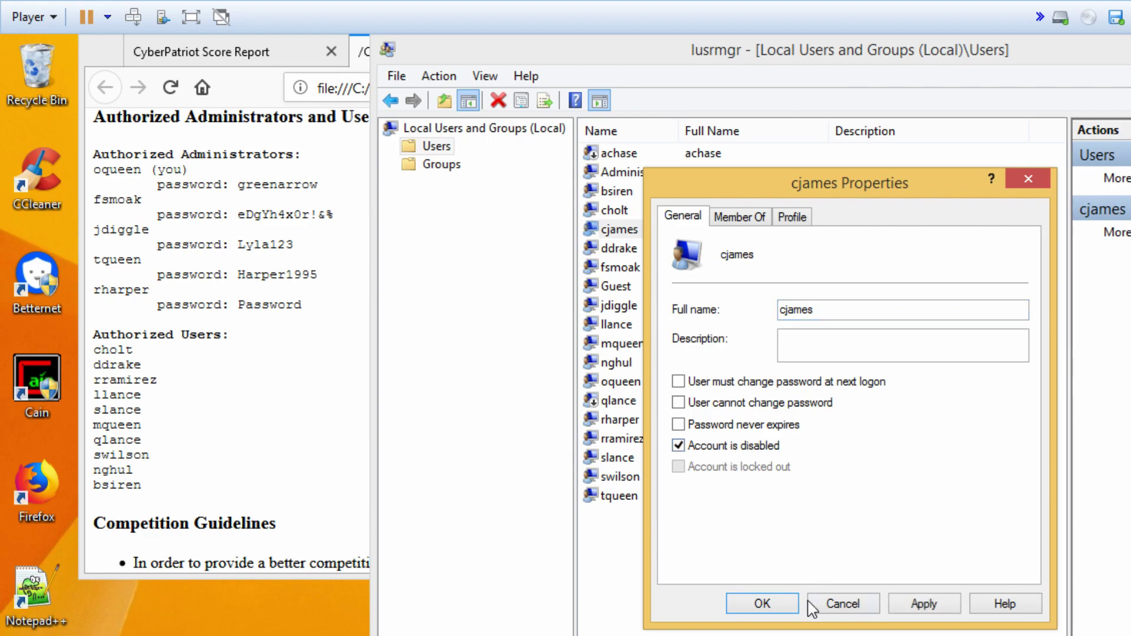
{"action": "left_click", "coordinate": [768, 604]}
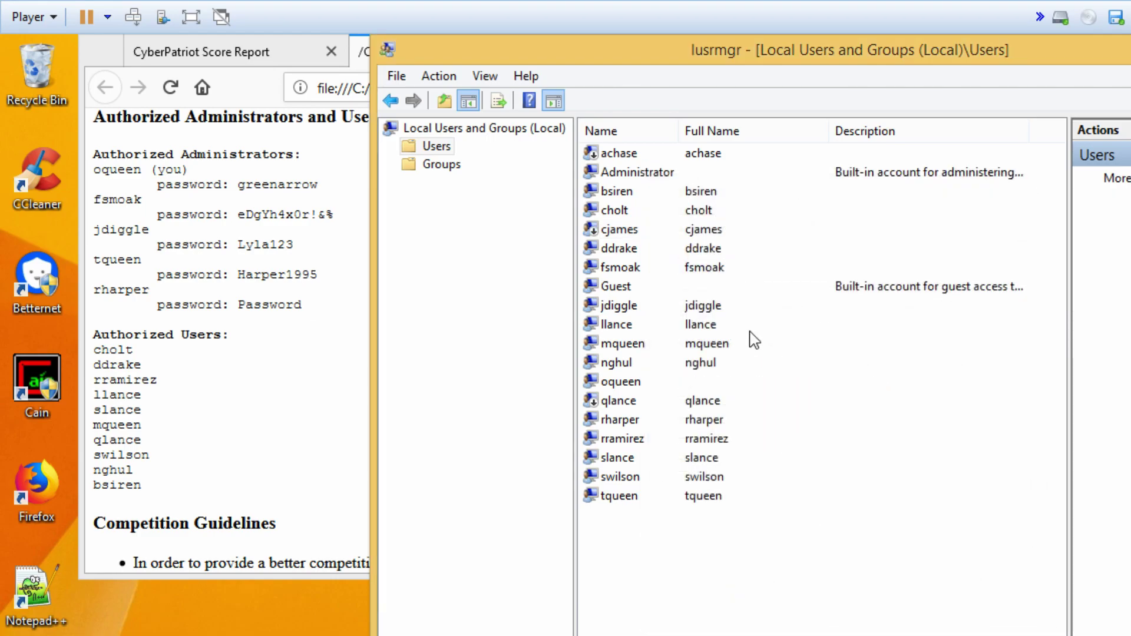
- Check ddrake, fsmoak, Guest, jdiggle, llance, mqueen, nghul and oqueen against the readme's authorized list
{"action": "left_click", "coordinate": [615, 252]}
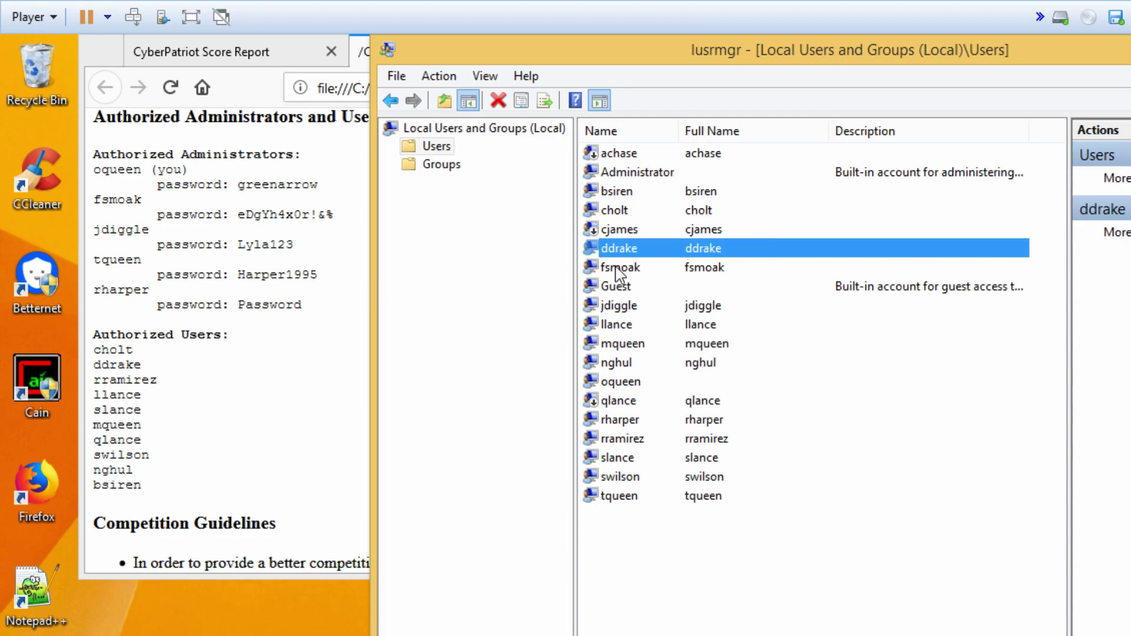
{"action": "left_click", "coordinate": [619, 270]}
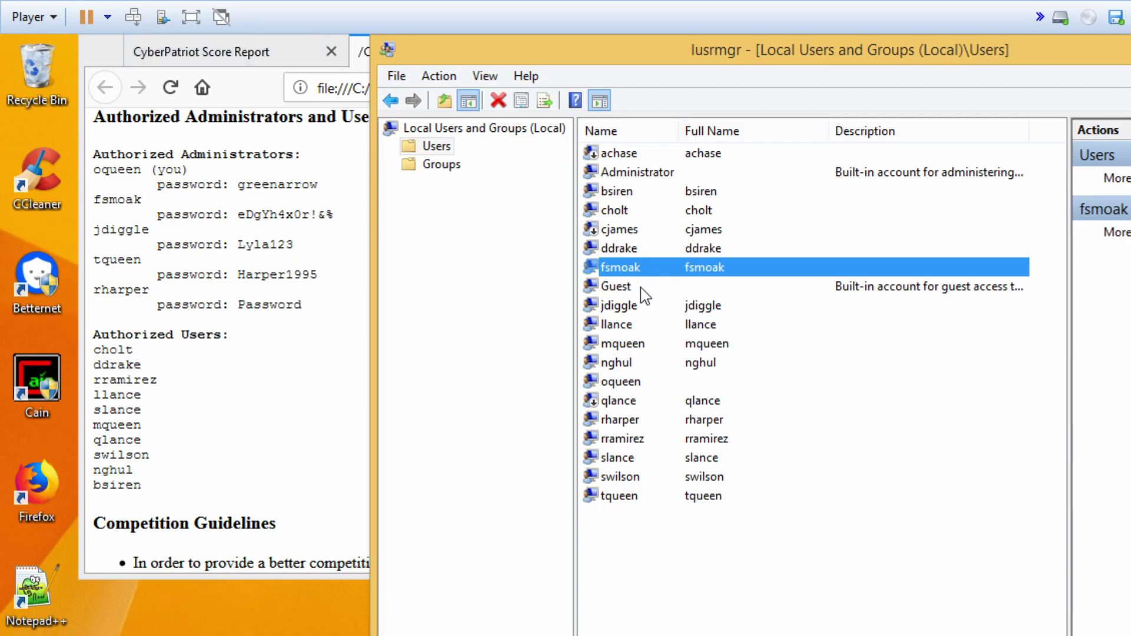
{"action": "left_click", "coordinate": [621, 287]}
{"action": "left_click", "coordinate": [631, 309]}
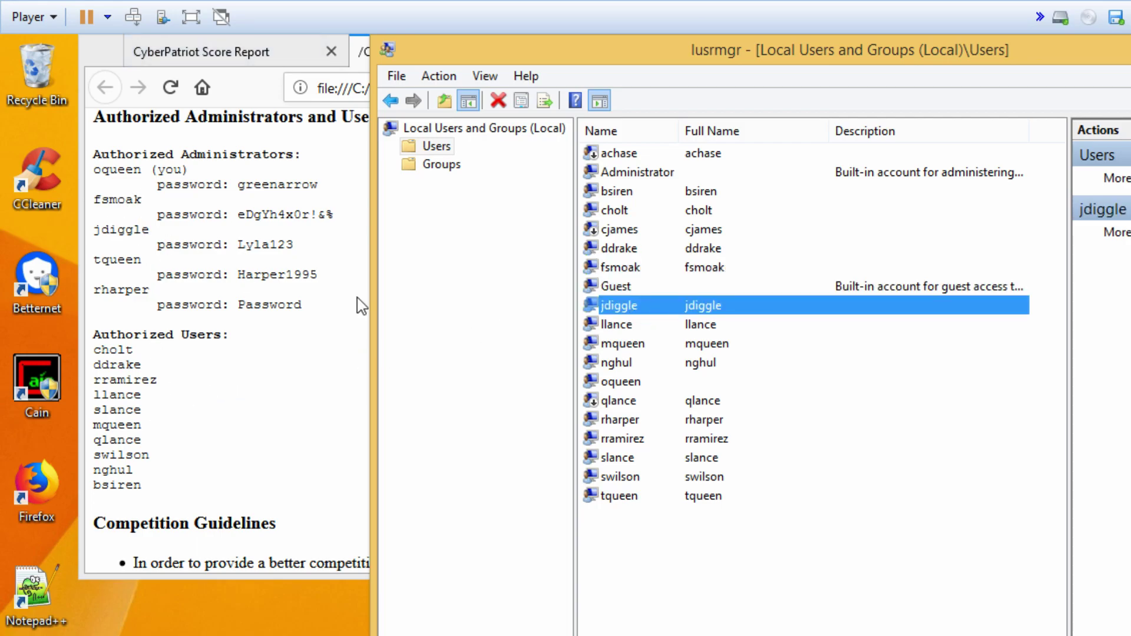
{"action": "left_click", "coordinate": [616, 327]}
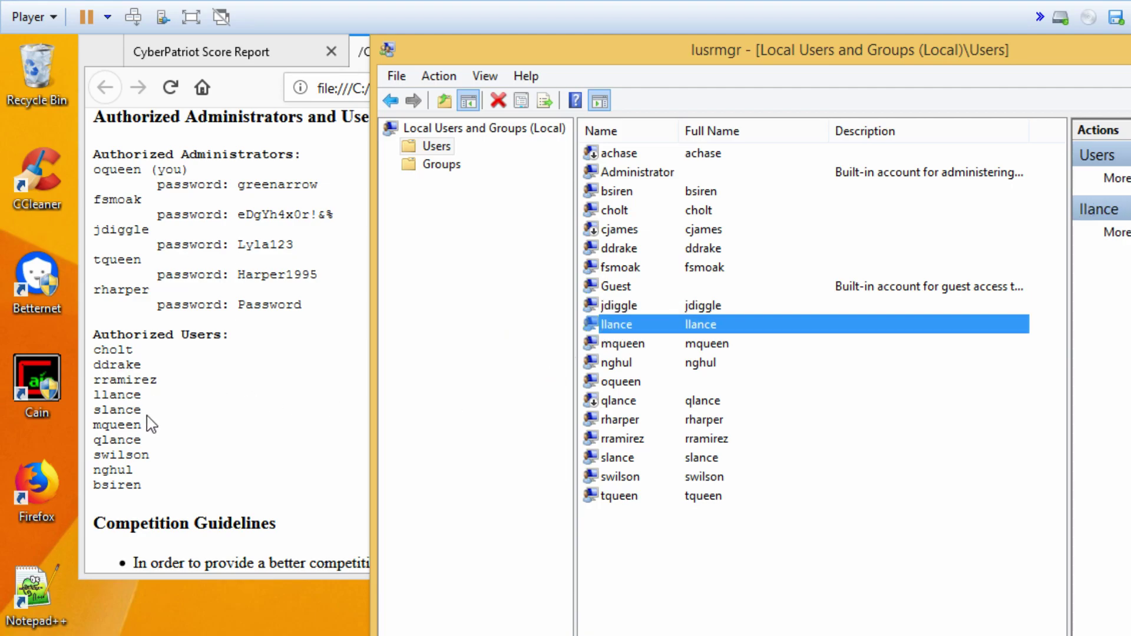
{"action": "double_click", "coordinate": [120, 396]}
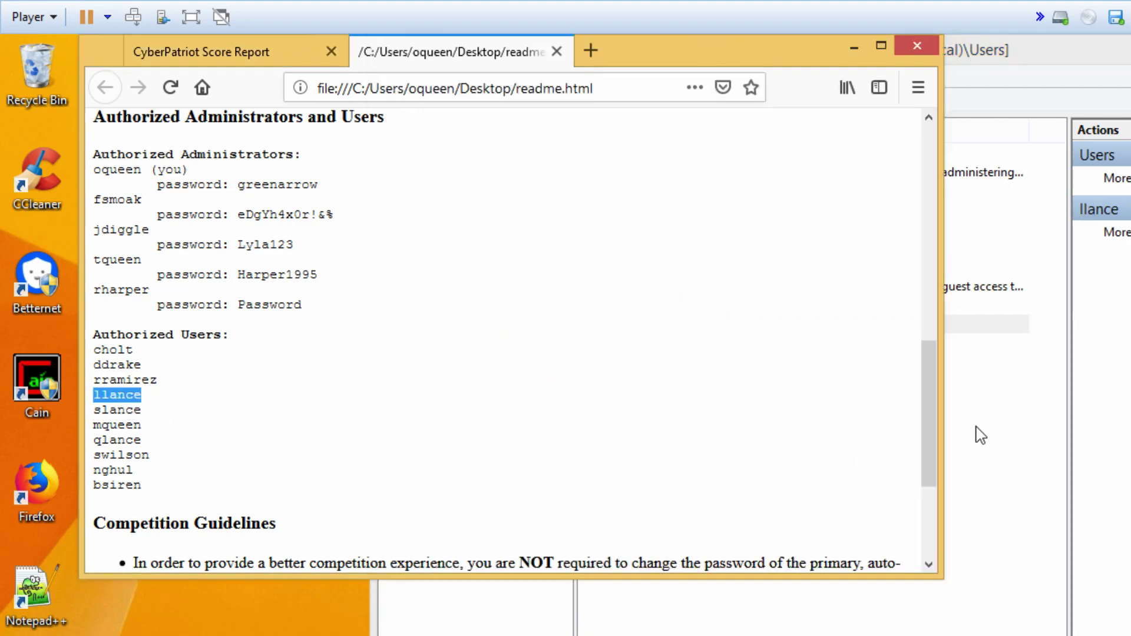
{"action": "left_click", "coordinate": [976, 425]}
{"action": "left_click", "coordinate": [622, 346]}
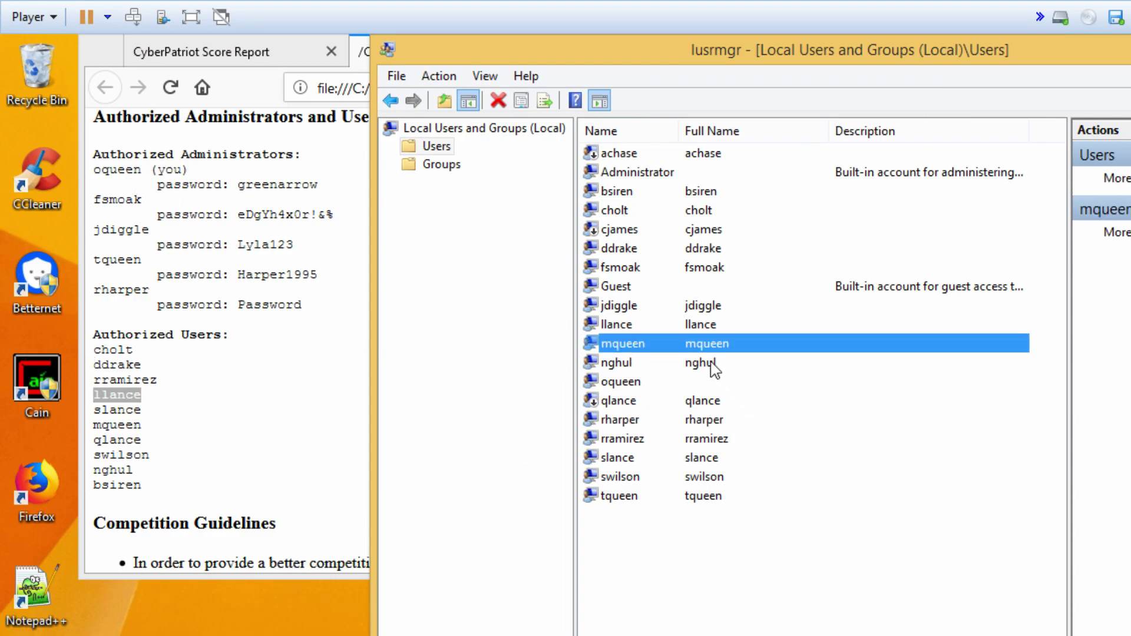
{"action": "left_click", "coordinate": [616, 364]}
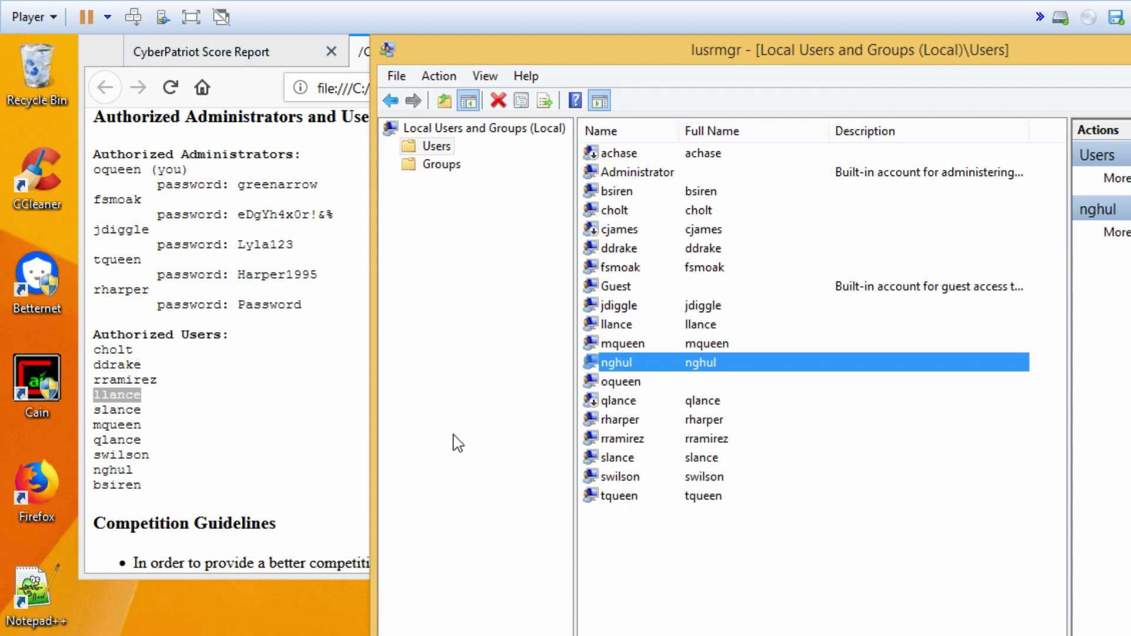
{"action": "left_click", "coordinate": [623, 382]}
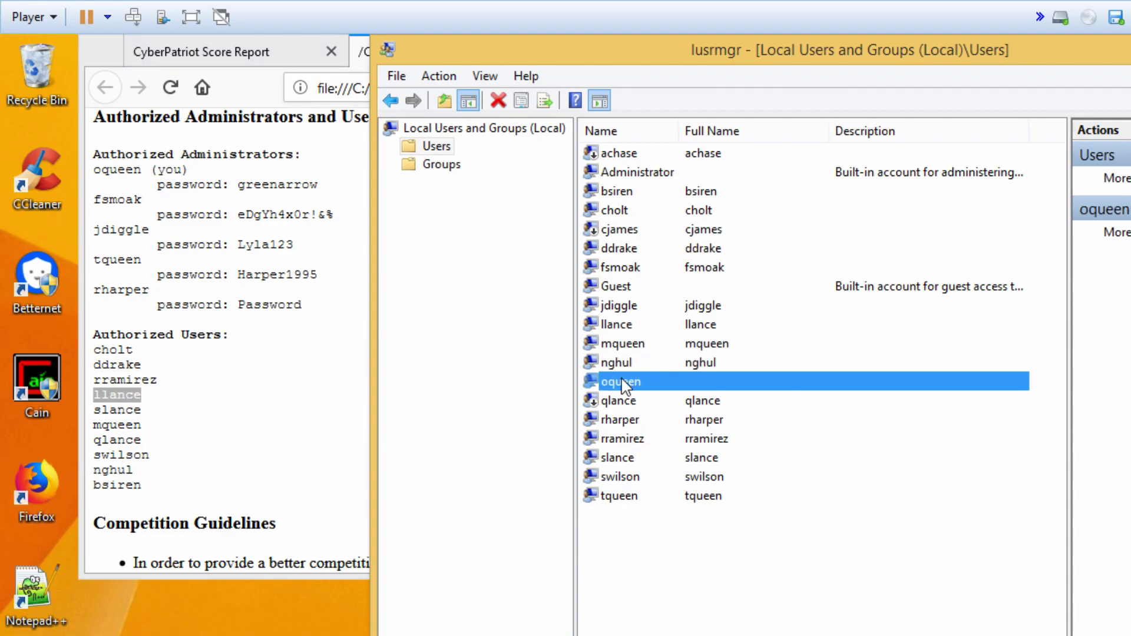
{"action": "left_click", "coordinate": [626, 405]}
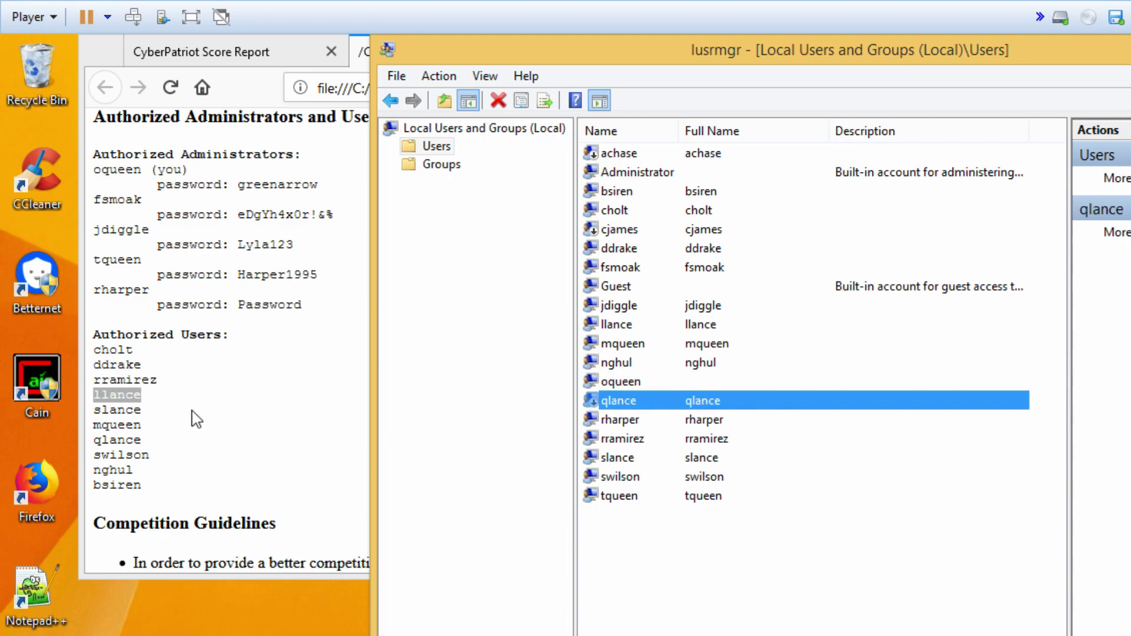
{"action": "double_click", "coordinate": [629, 404]}
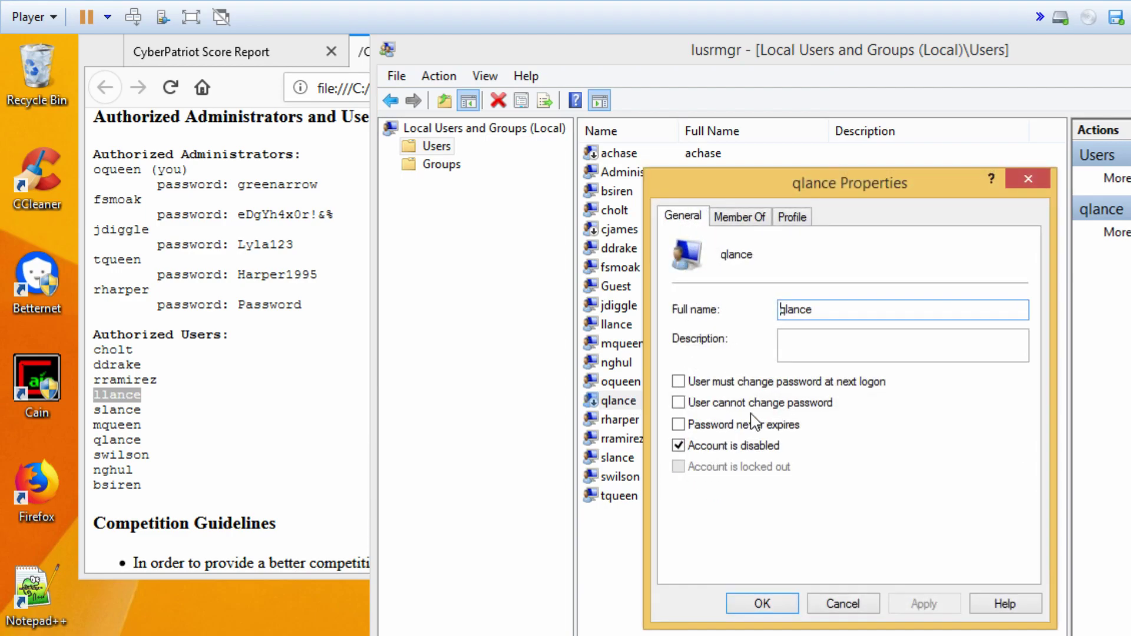
{"action": "left_click", "coordinate": [678, 446]}
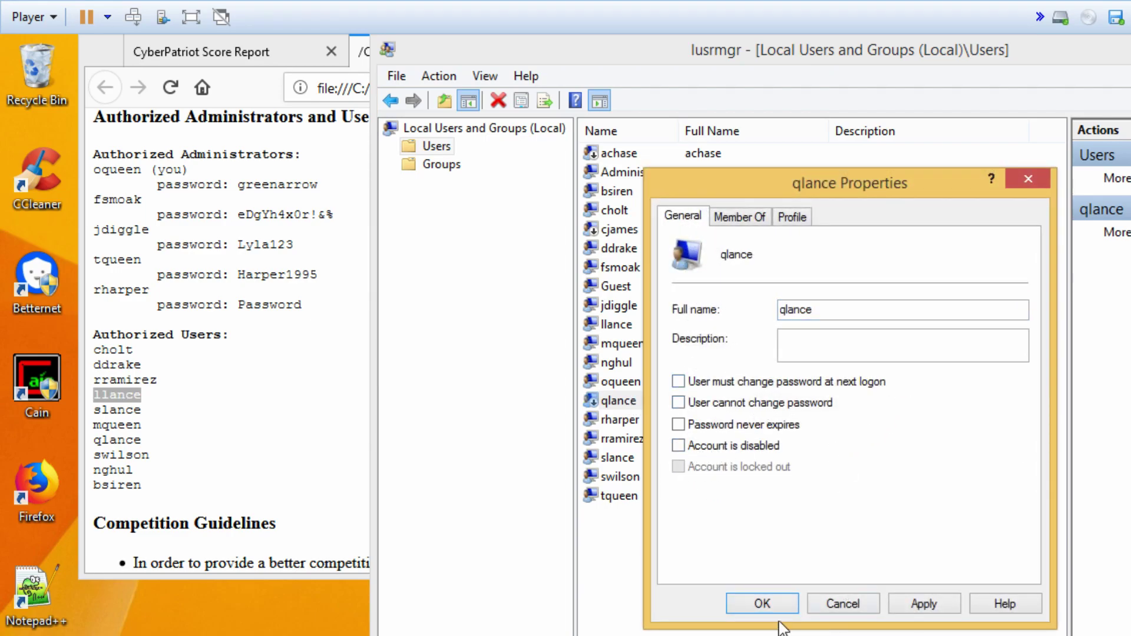
{"action": "left_click", "coordinate": [770, 605]}
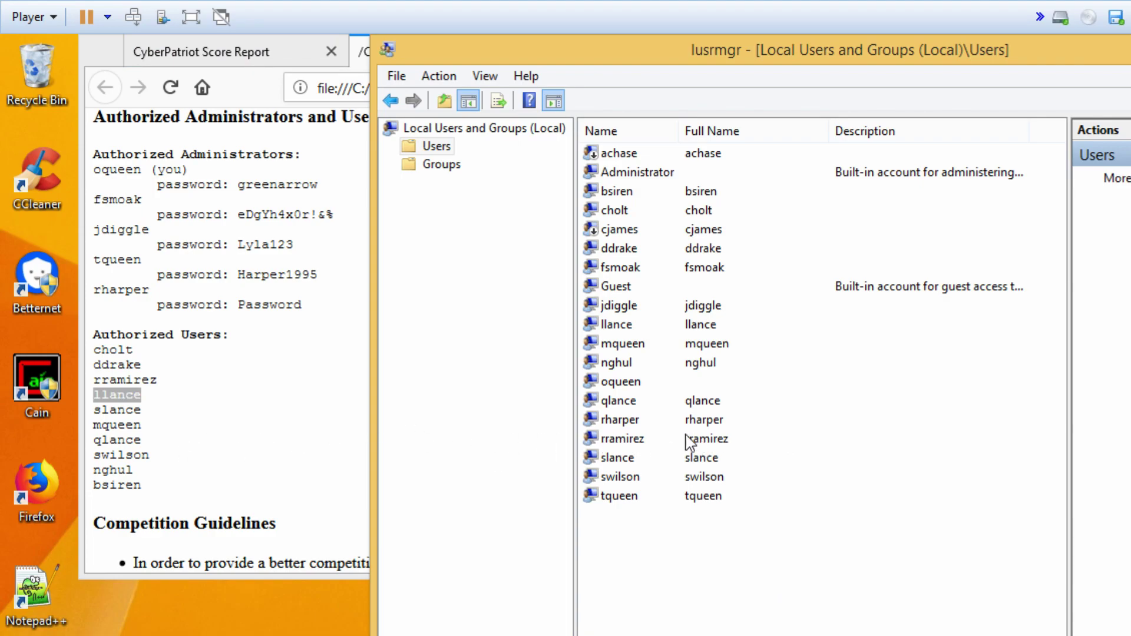
{"action": "left_click", "coordinate": [636, 478]}
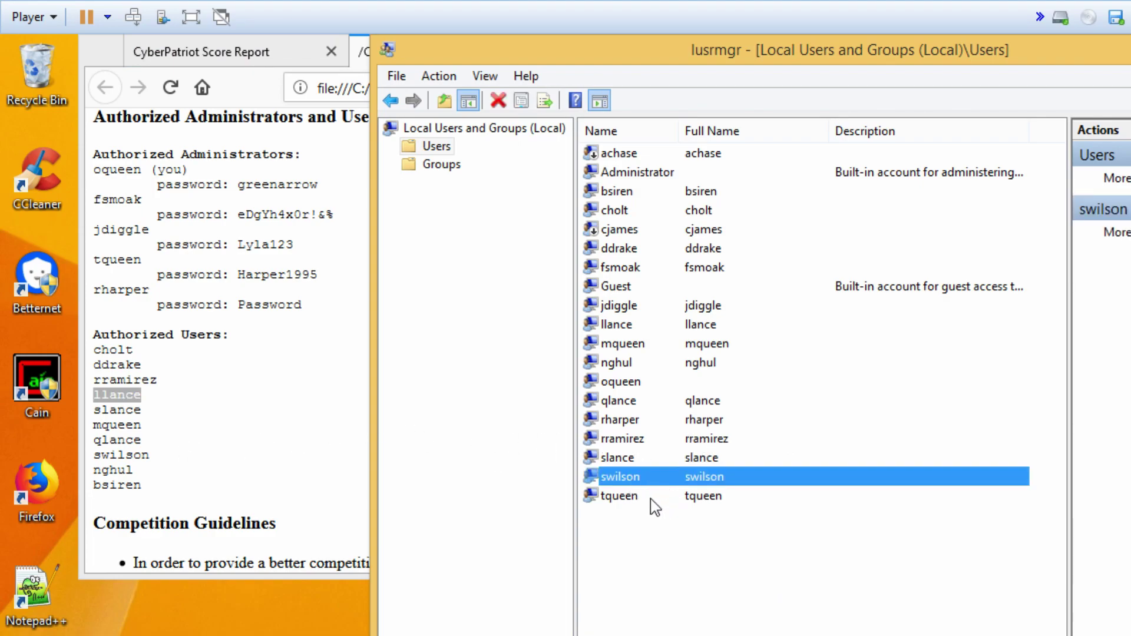
{"action": "left_click", "coordinate": [618, 498]}
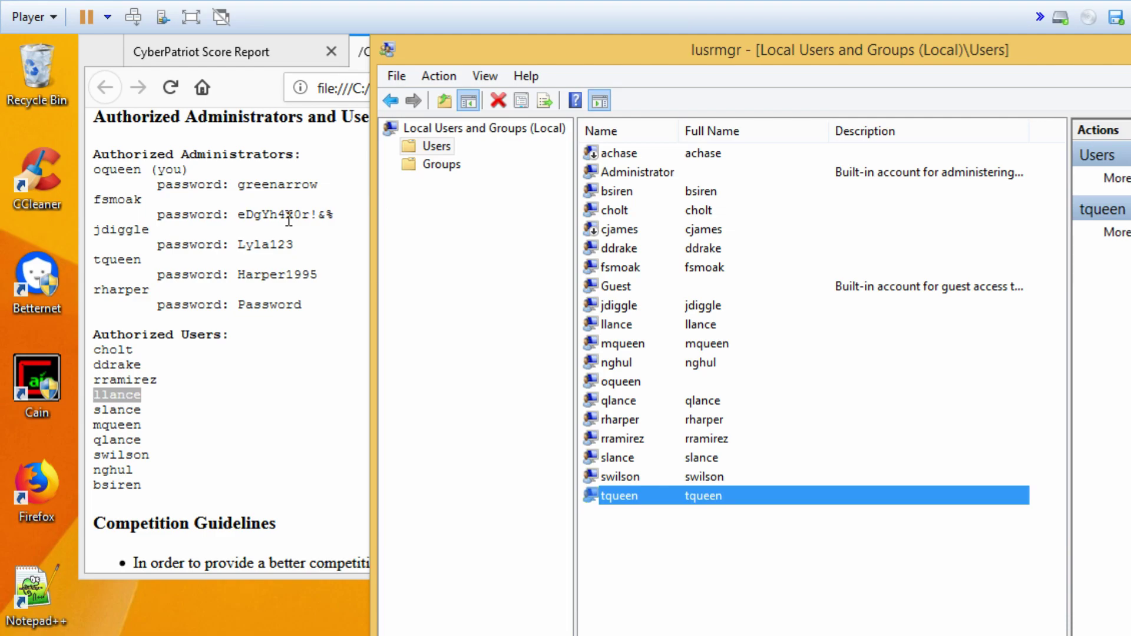
{"action": "left_click", "coordinate": [631, 134]}
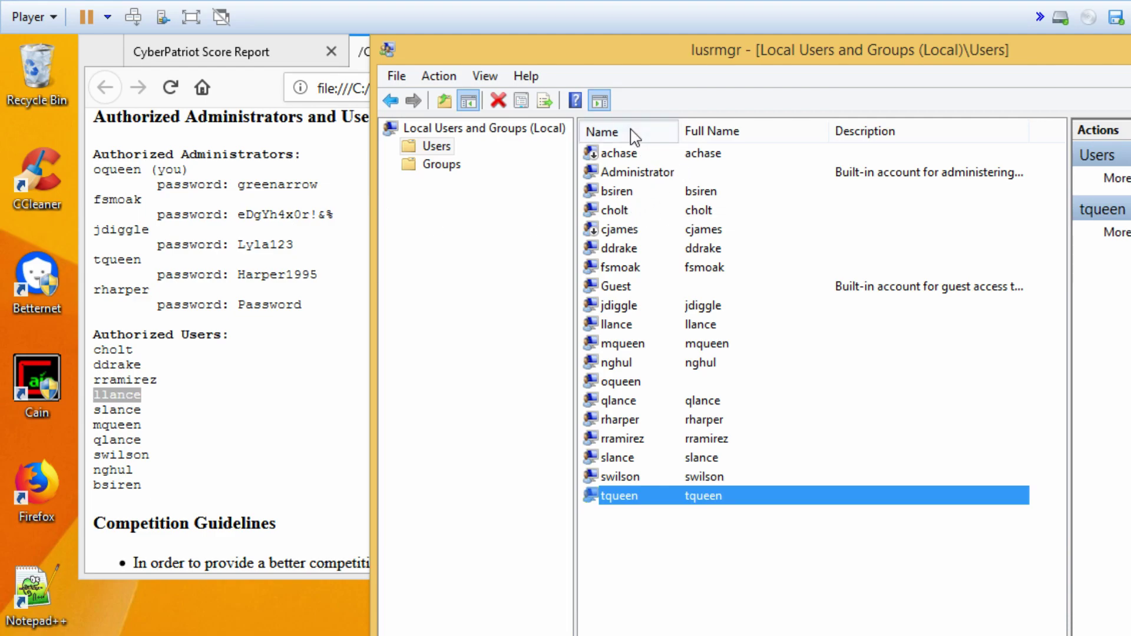
{"action": "left_click", "coordinate": [654, 135]}
{"action": "left_click", "coordinate": [644, 132]}
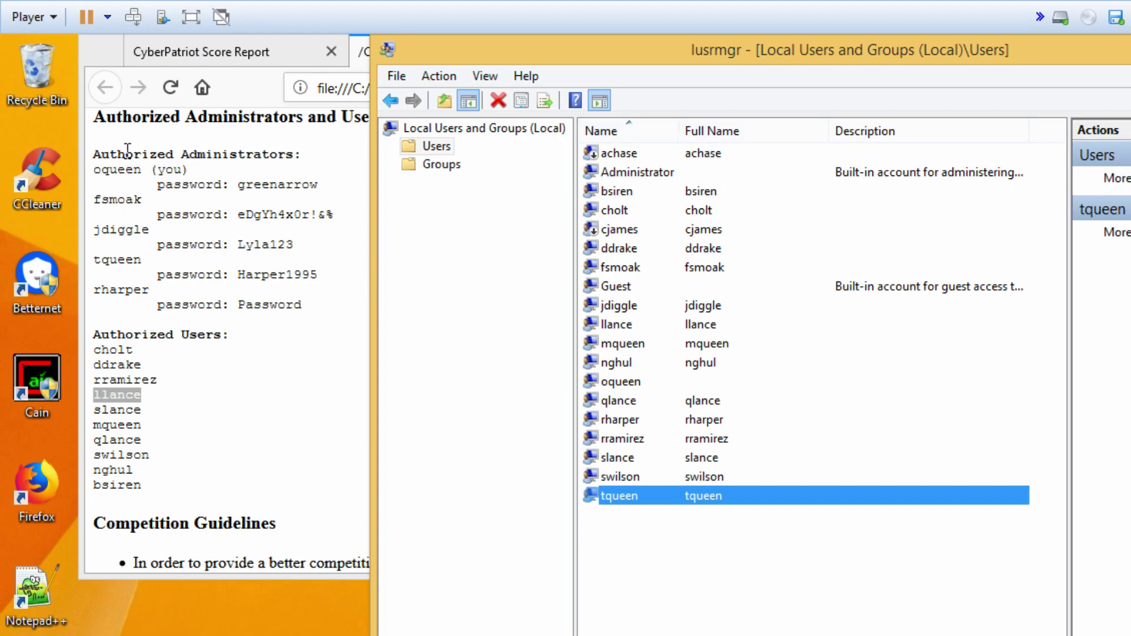
{"action": "left_click", "coordinate": [626, 383]}
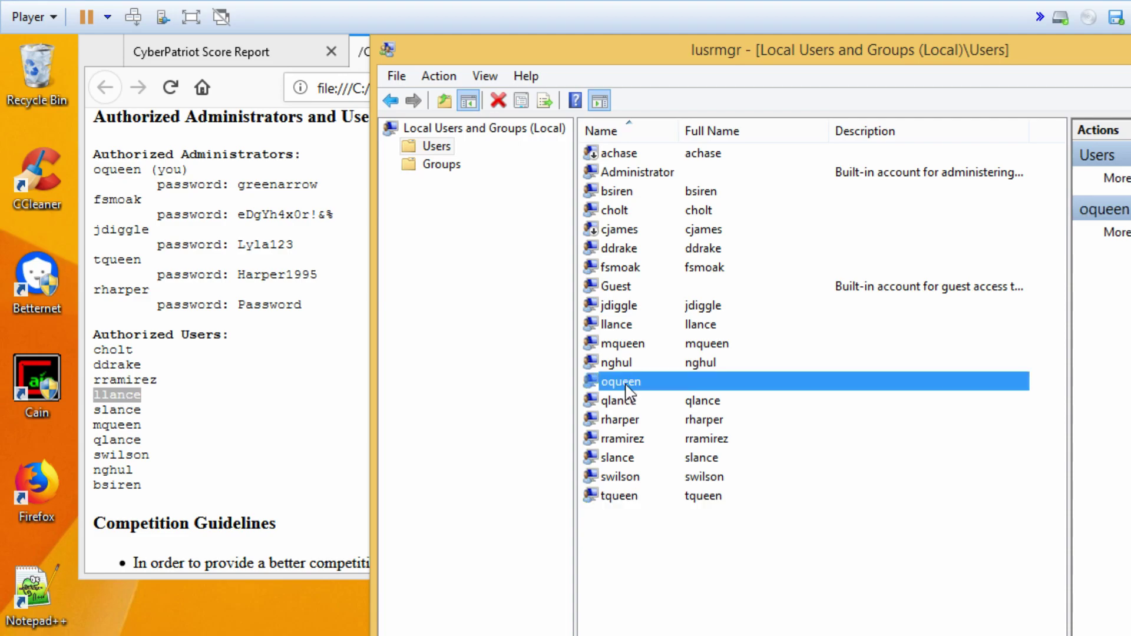
{"action": "left_click", "coordinate": [623, 270]}
{"action": "left_click", "coordinate": [631, 311]}
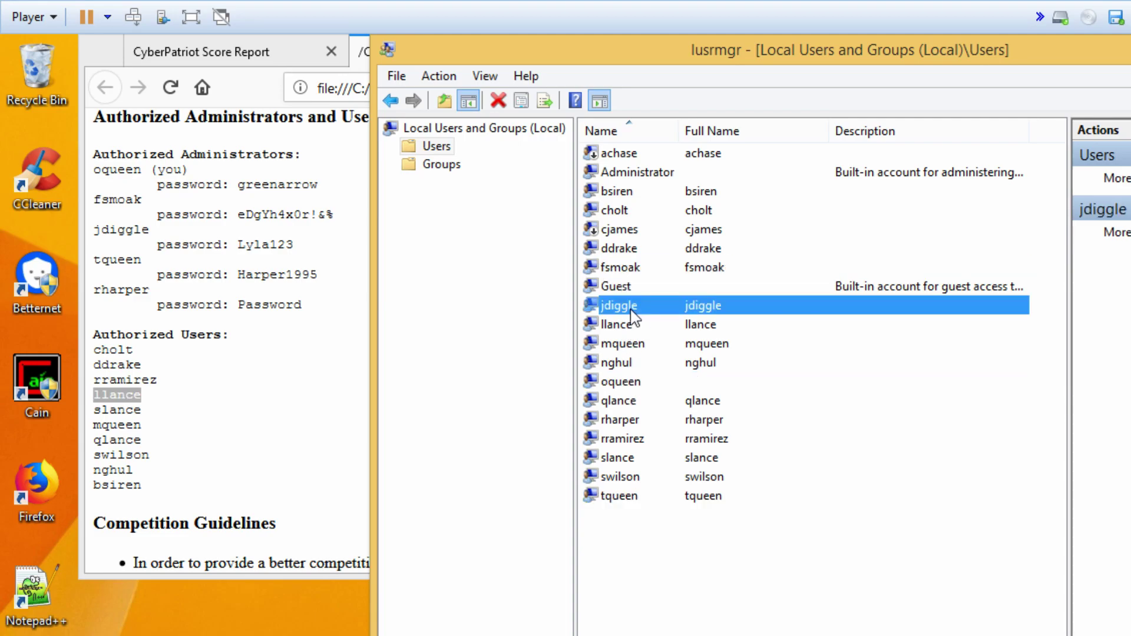
{"action": "left_click", "coordinate": [634, 433]}
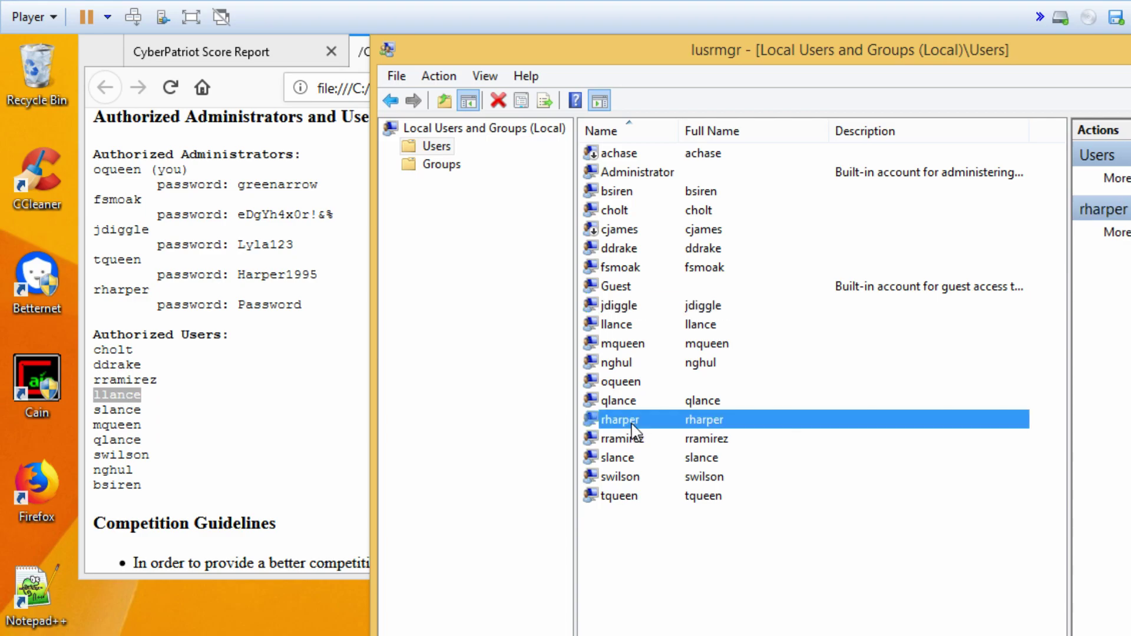
{"action": "left_click", "coordinate": [616, 211]}
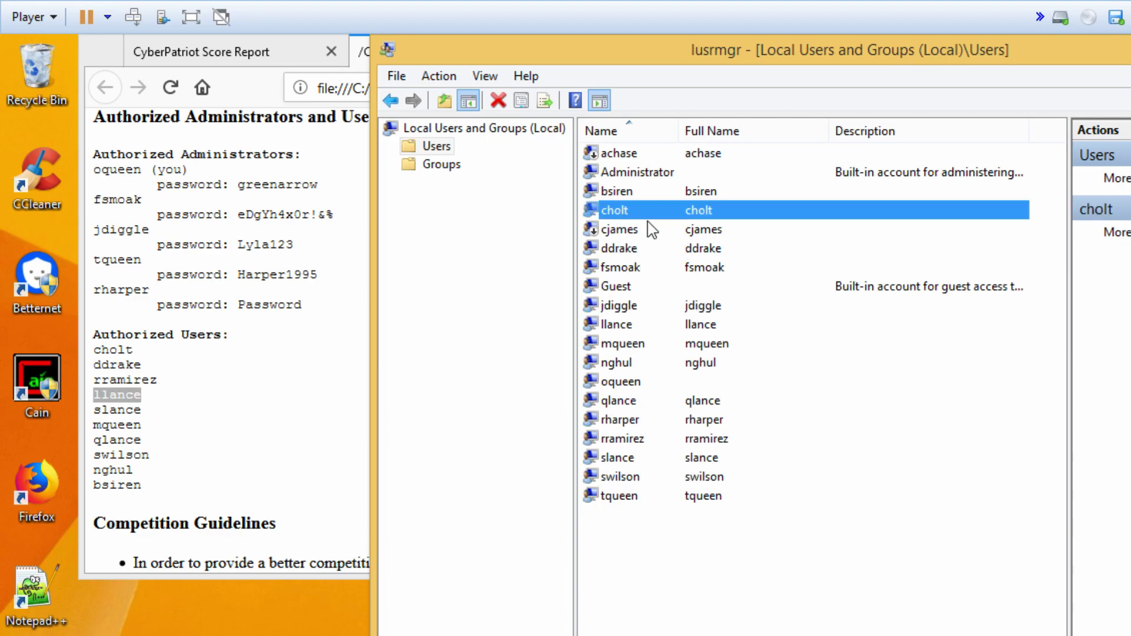
{"action": "left_click", "coordinate": [629, 250]}
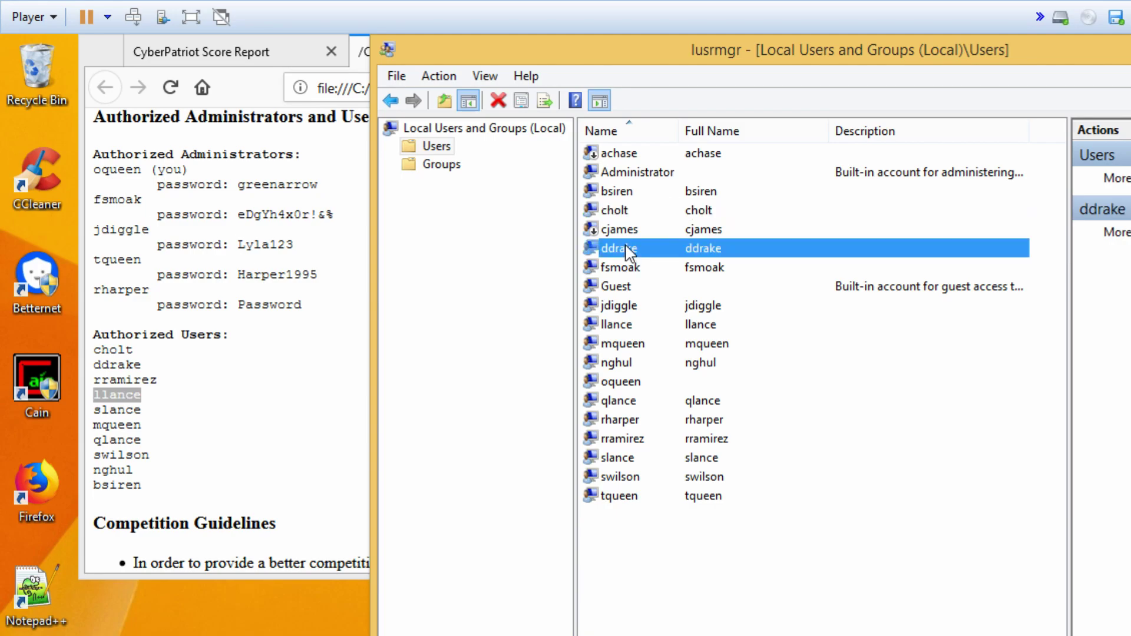
{"action": "left_click", "coordinate": [629, 440]}
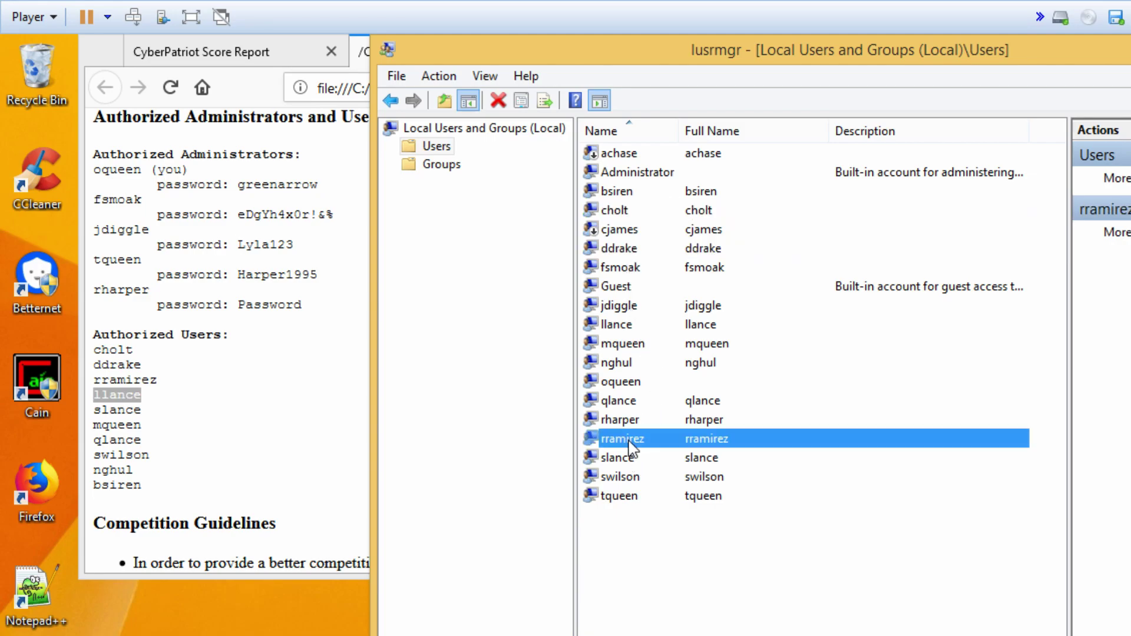
{"action": "left_click", "coordinate": [611, 327]}
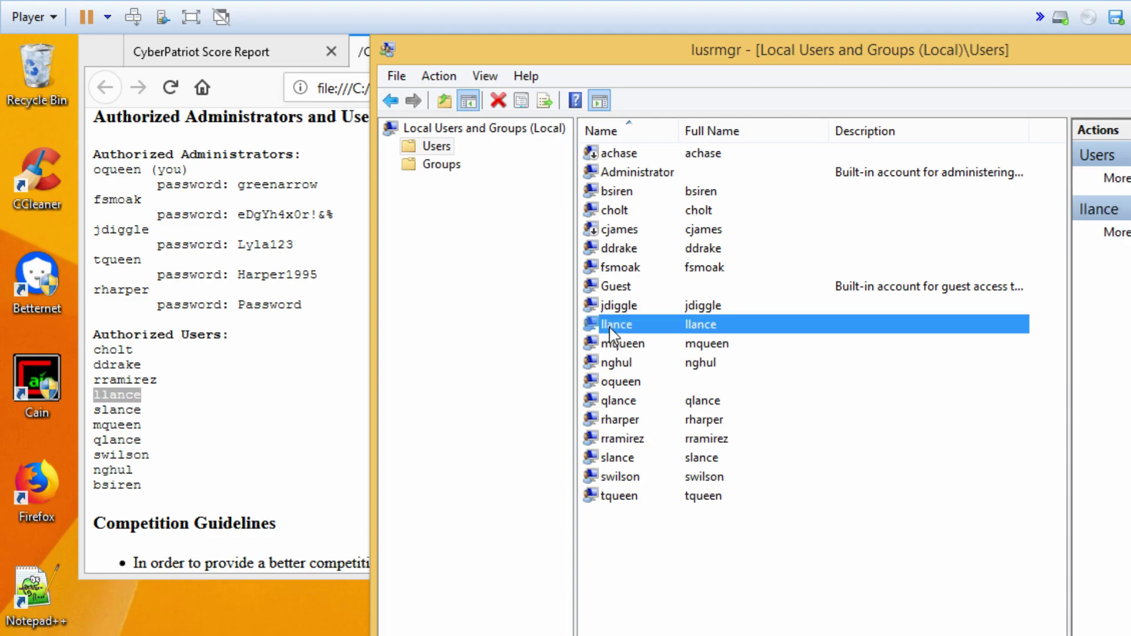
{"action": "left_click", "coordinate": [627, 465]}
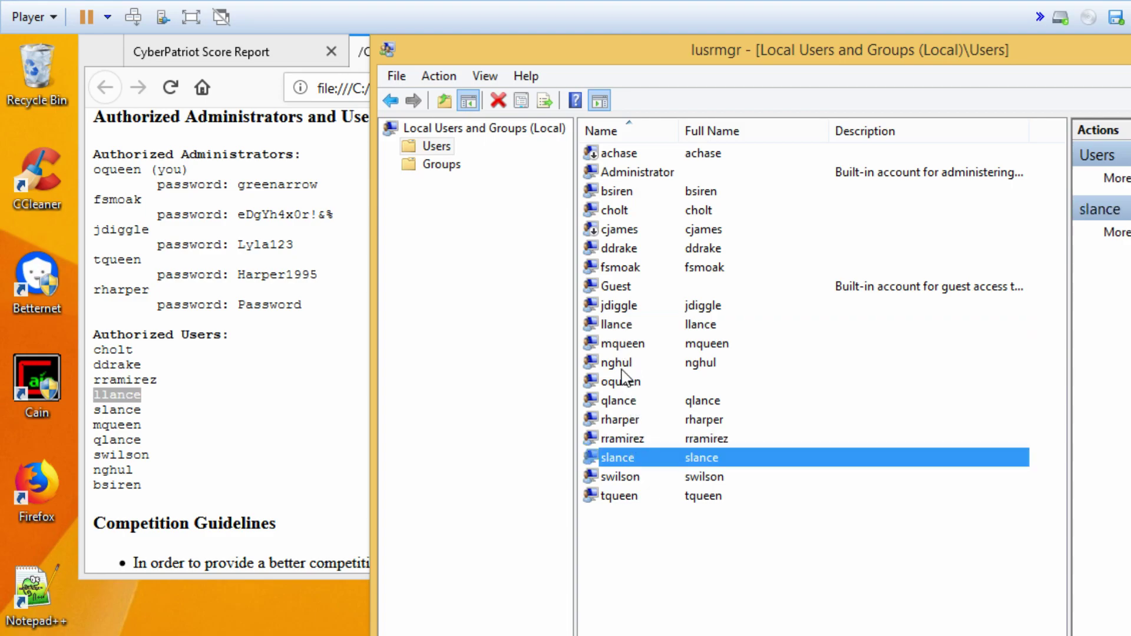
{"action": "left_click", "coordinate": [623, 351]}
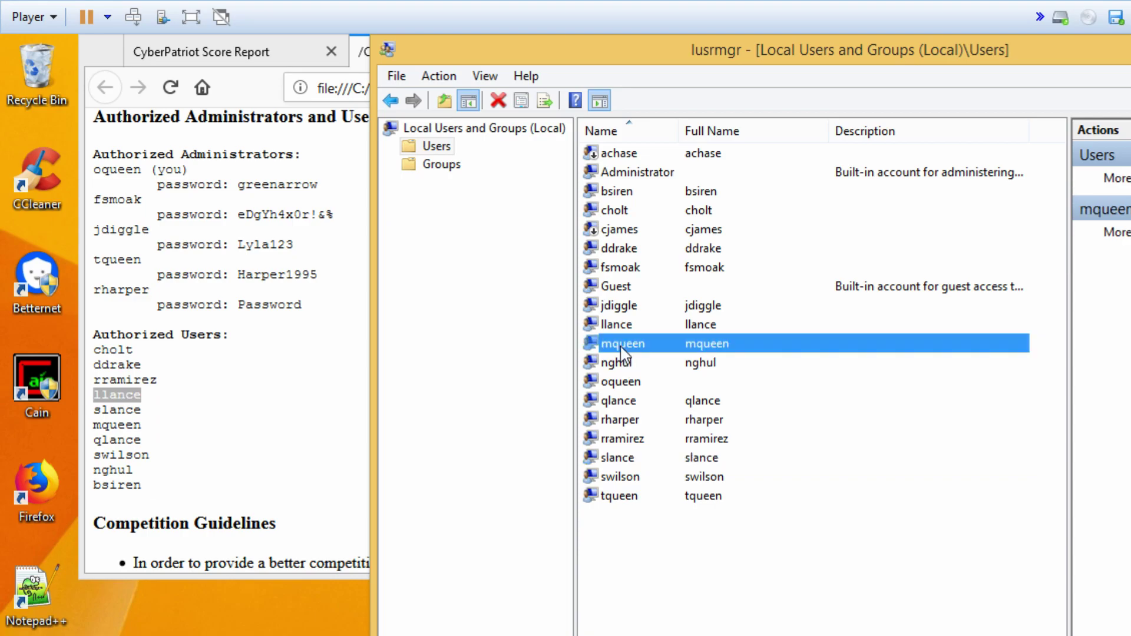
{"action": "left_click", "coordinate": [621, 405]}
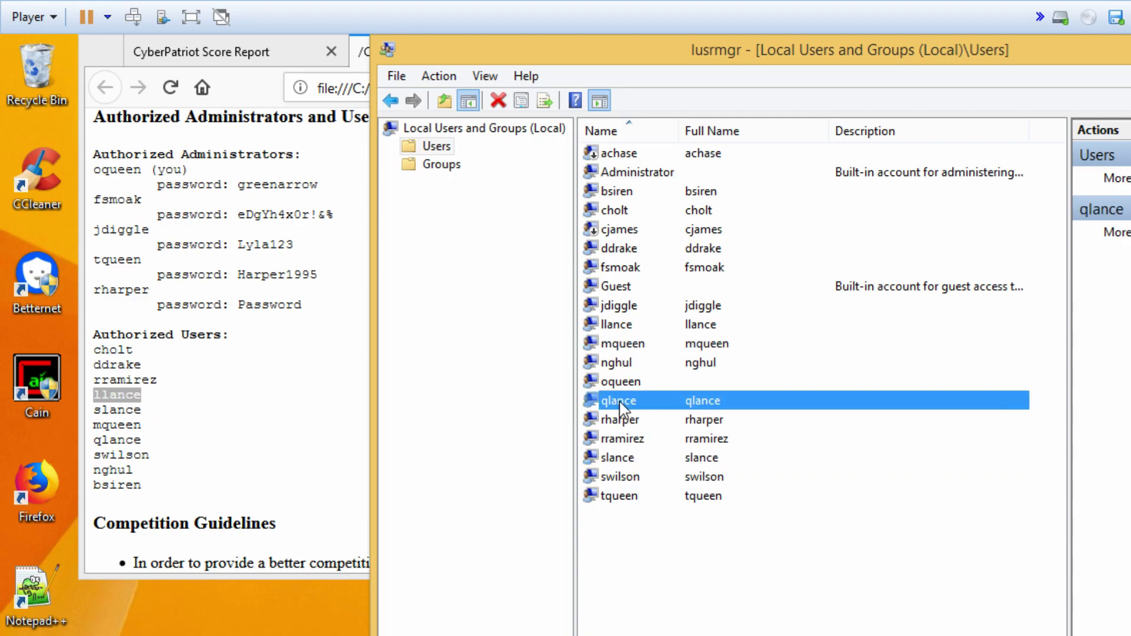
{"action": "left_click", "coordinate": [622, 479]}
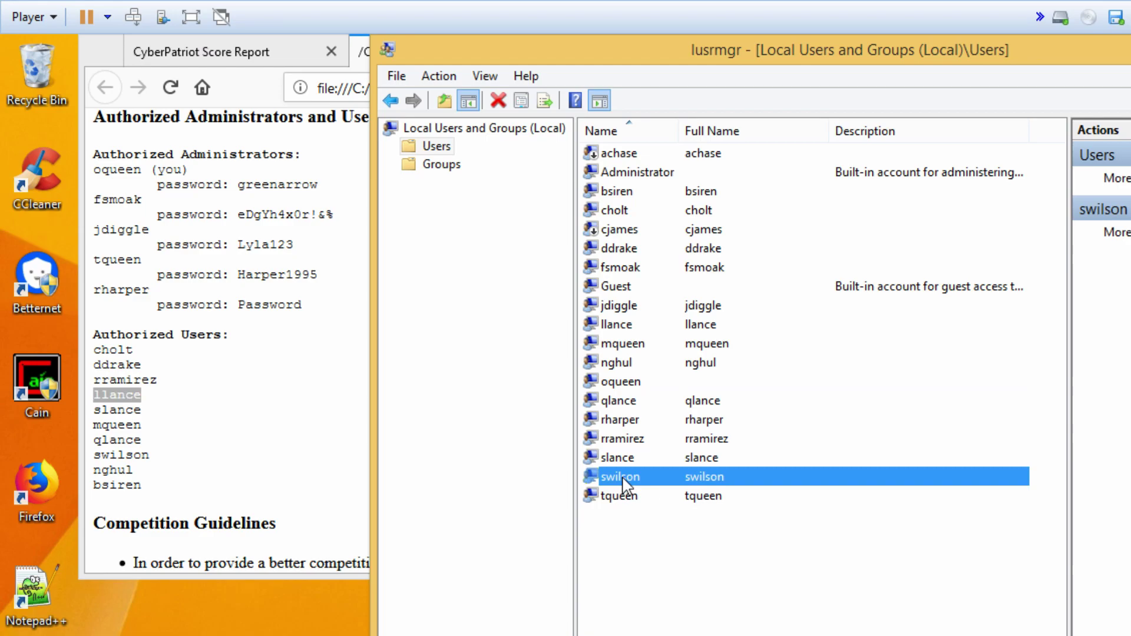
{"action": "left_click", "coordinate": [616, 366]}
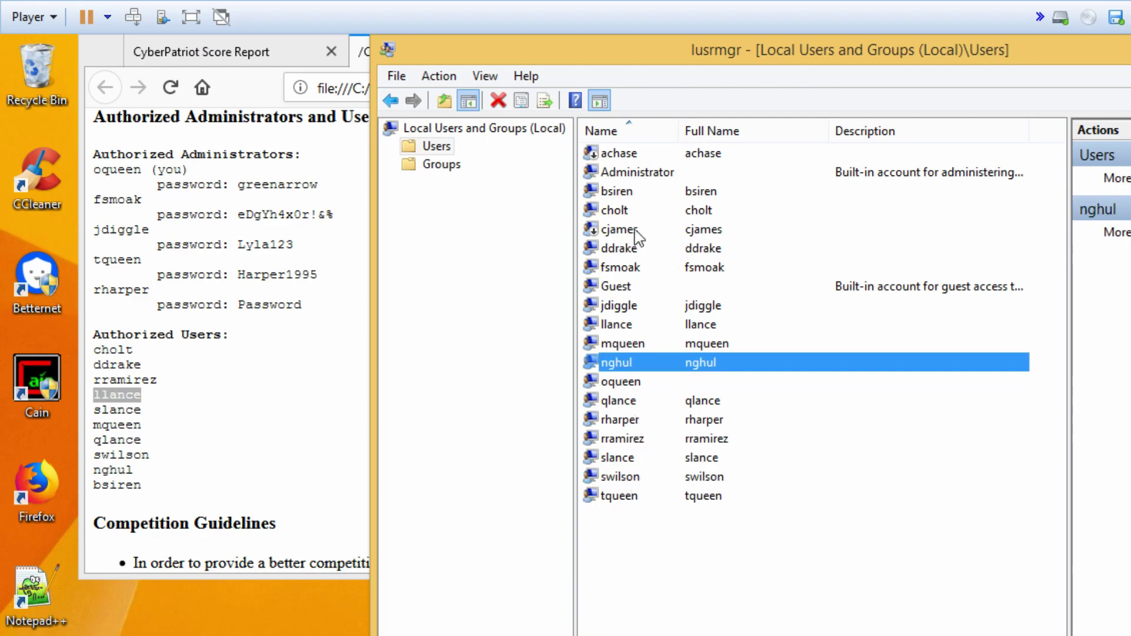
{"action": "left_click", "coordinate": [616, 194]}
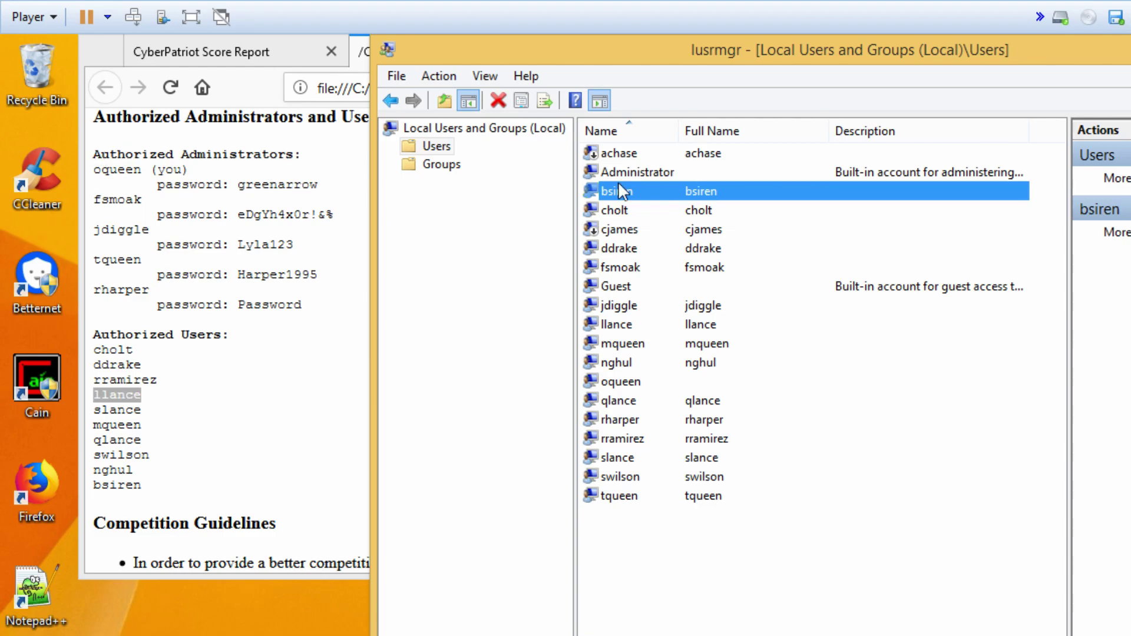
- Open the Administrators group and review its members Administrator, fsmoak and jdiggle
{"action": "left_click", "coordinate": [428, 166]}
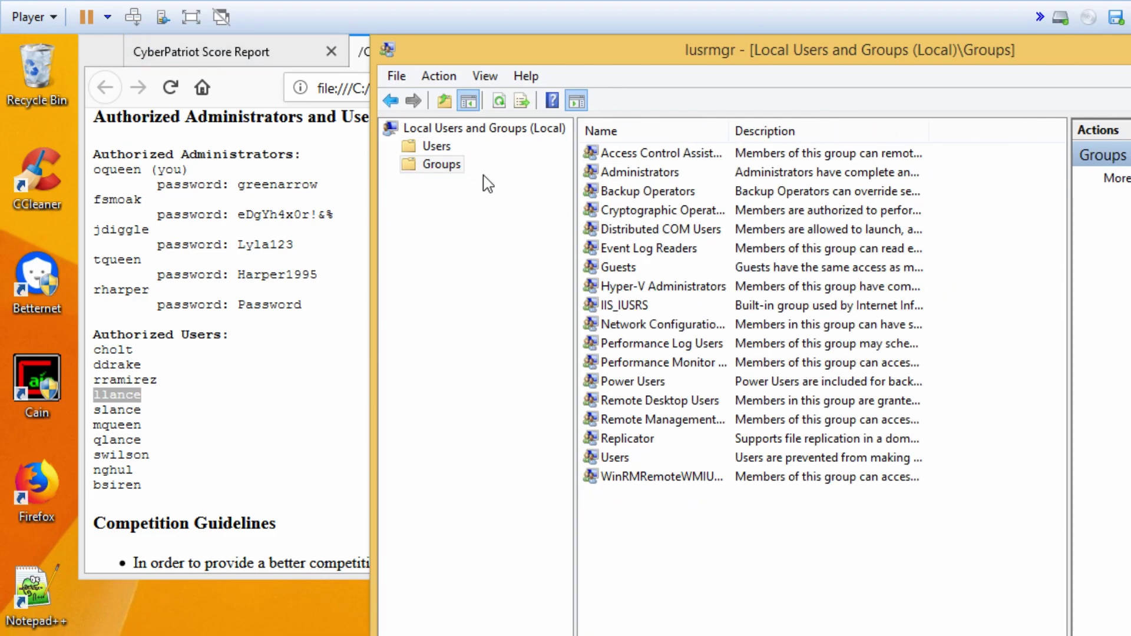
{"action": "double_click", "coordinate": [644, 171]}
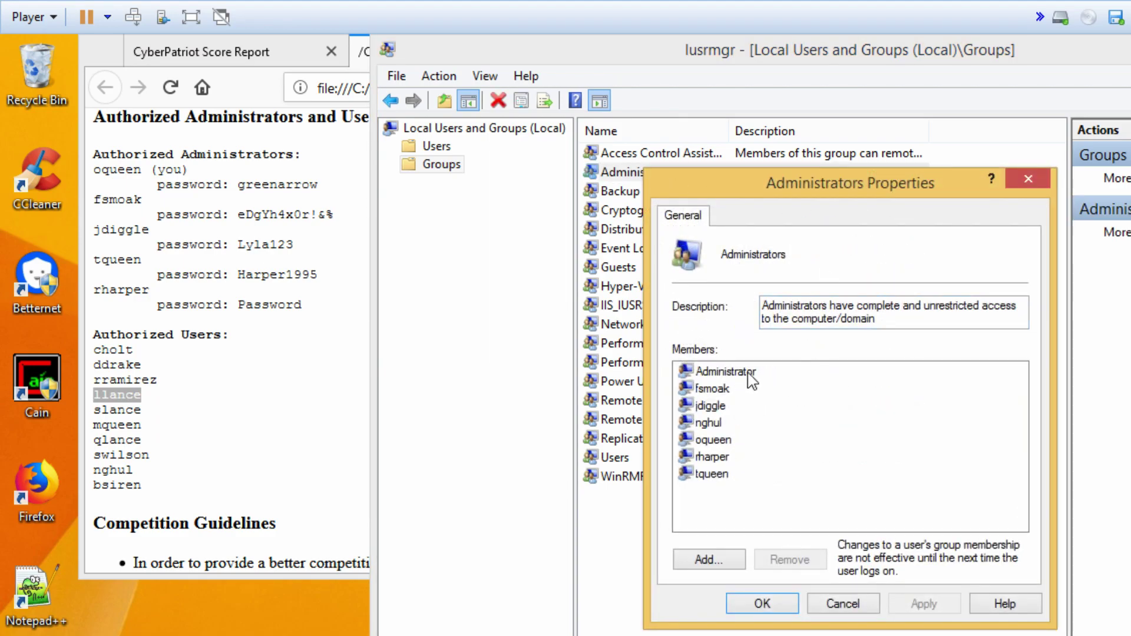
{"action": "left_click", "coordinate": [747, 374]}
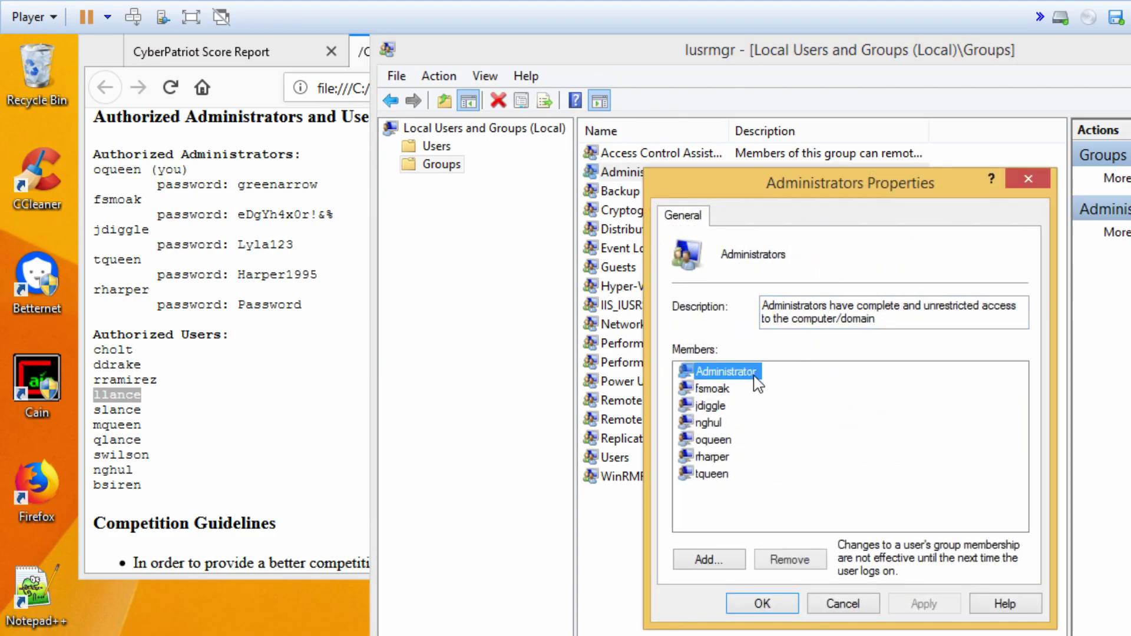
{"action": "left_click", "coordinate": [718, 393]}
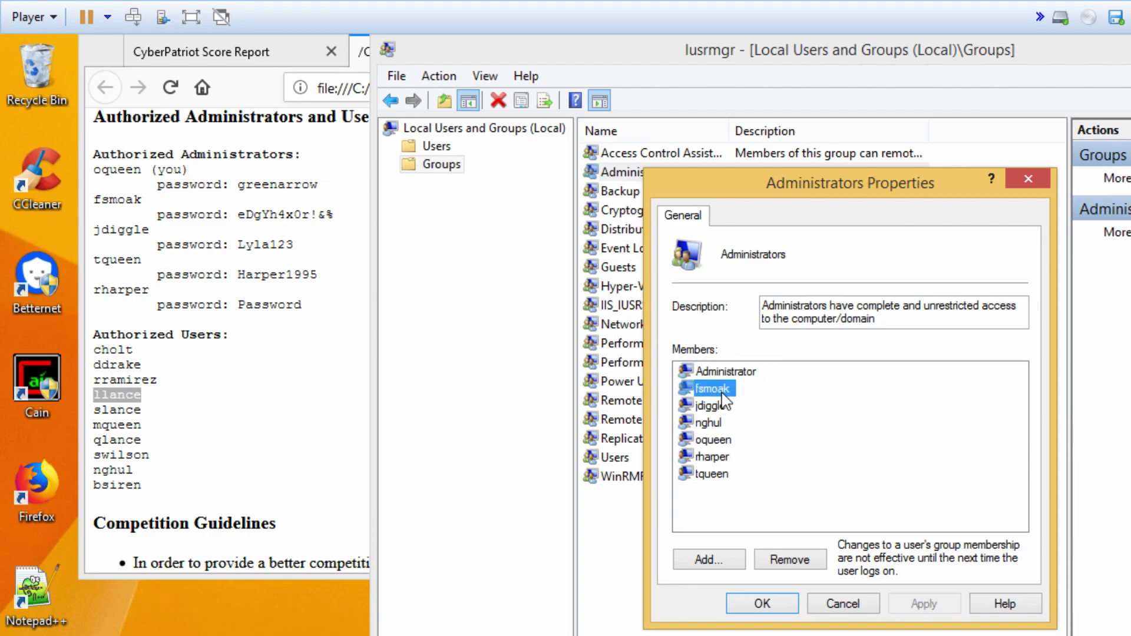
{"action": "left_click", "coordinate": [715, 412]}
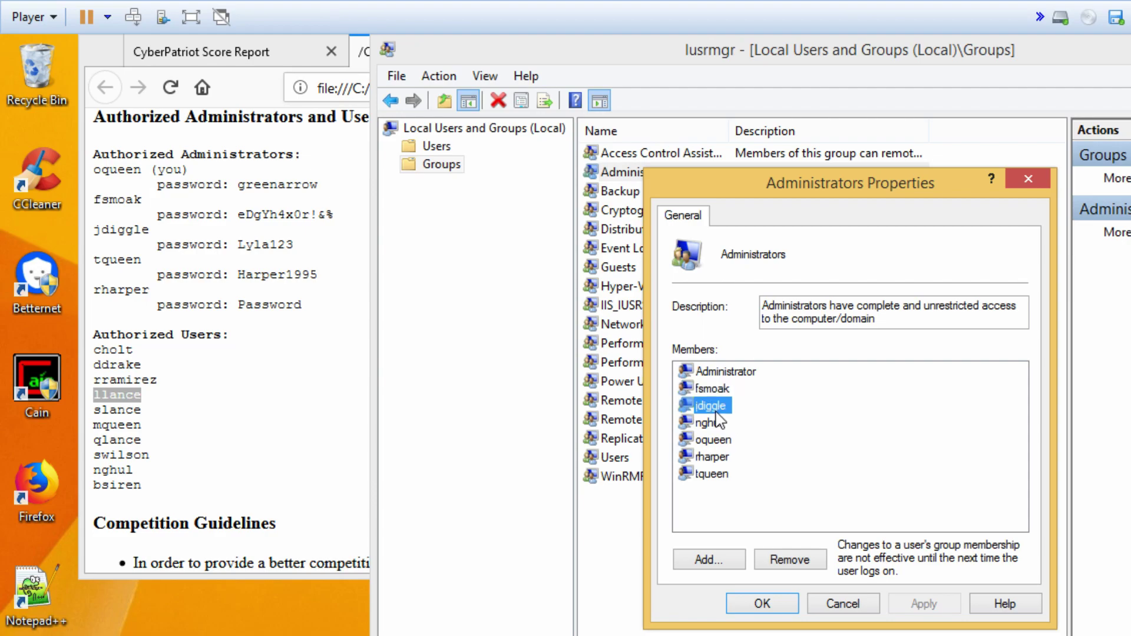
- Remove nghul from Administrators, confirm oqueen, rharper and tqueen stay, and save
{"action": "left_click", "coordinate": [714, 426]}
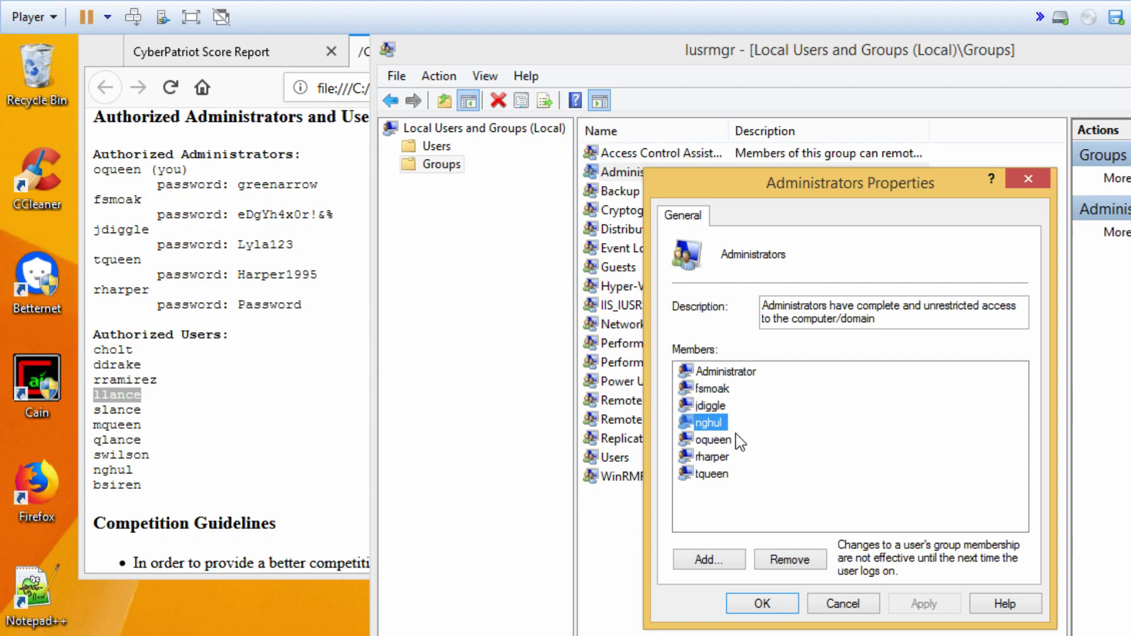
{"action": "left_click", "coordinate": [802, 566]}
{"action": "left_click", "coordinate": [714, 424]}
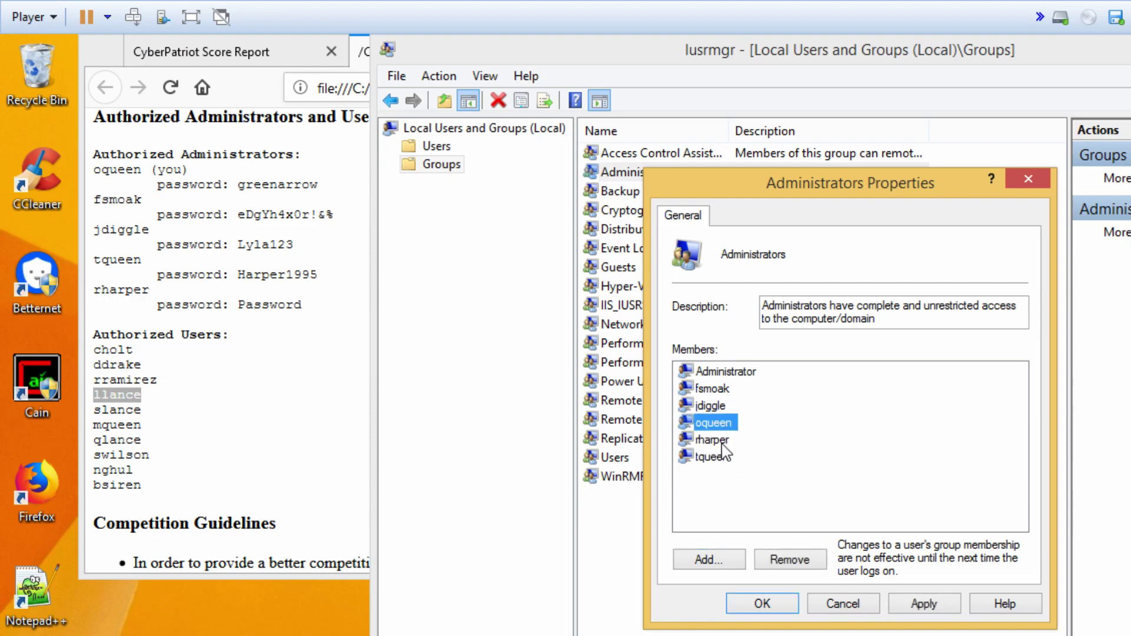
{"action": "left_click", "coordinate": [720, 442]}
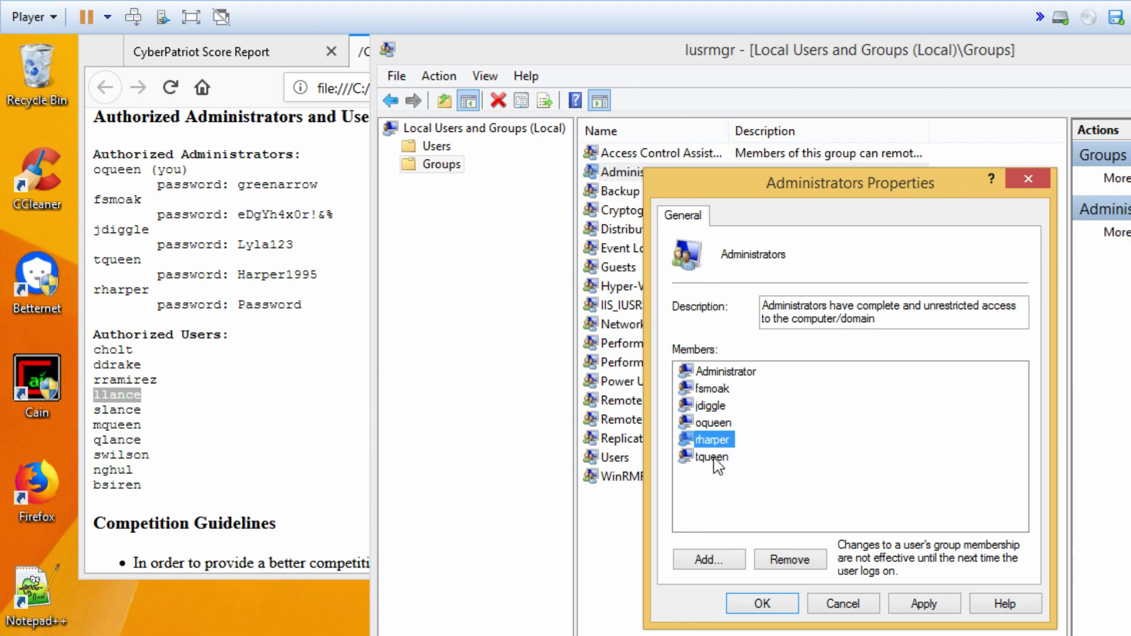
{"action": "left_click", "coordinate": [714, 458]}
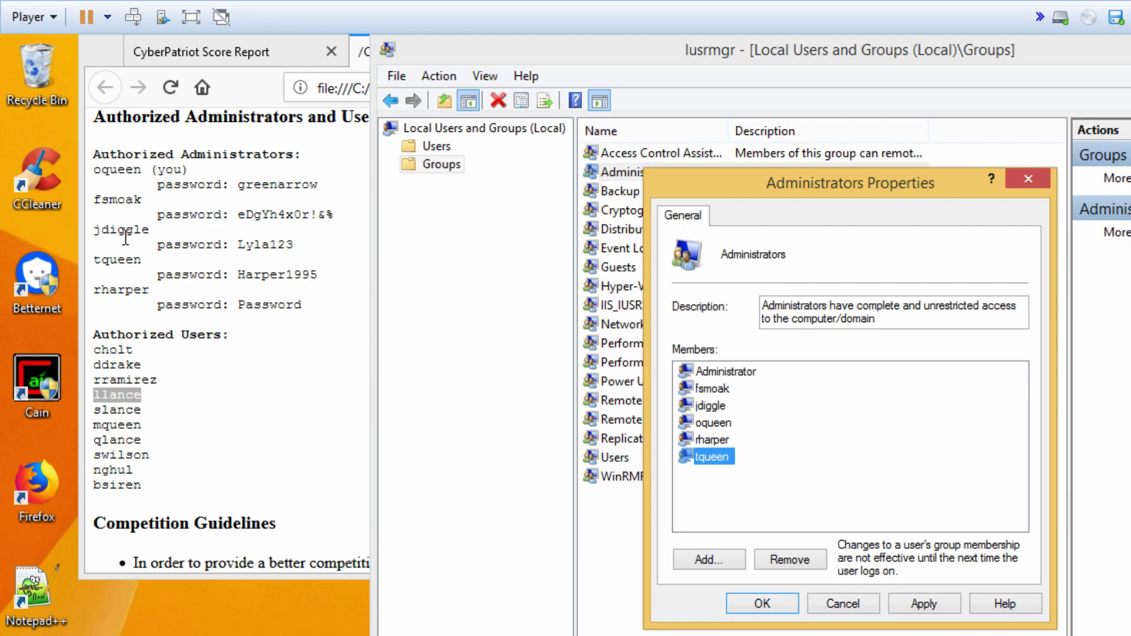
{"action": "left_click", "coordinate": [760, 606]}
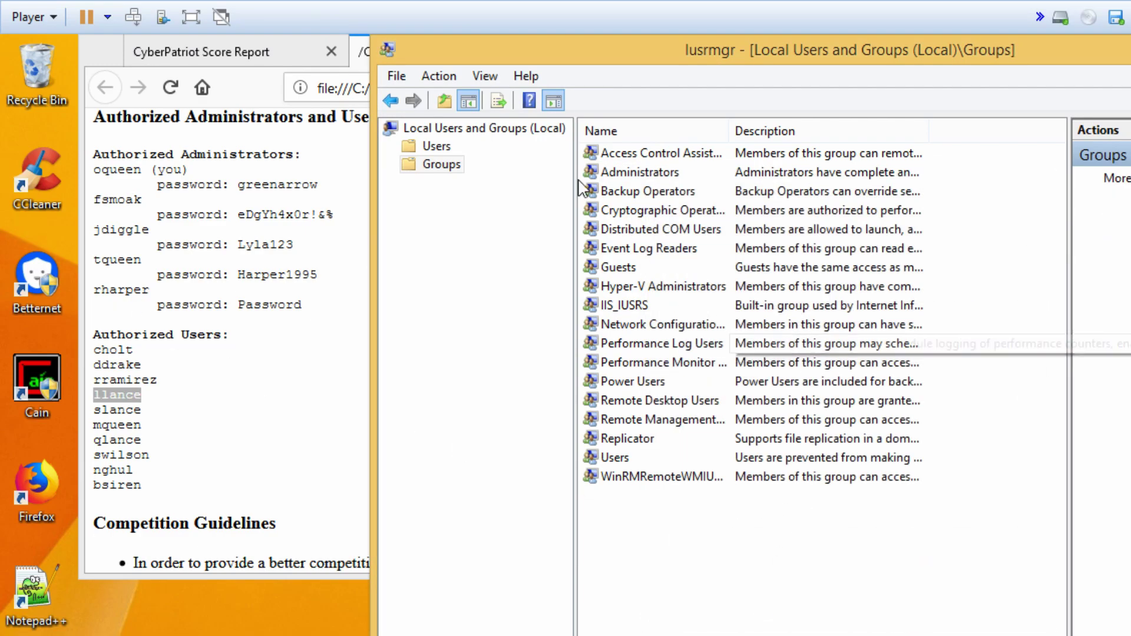
{"action": "left_click", "coordinate": [434, 152]}
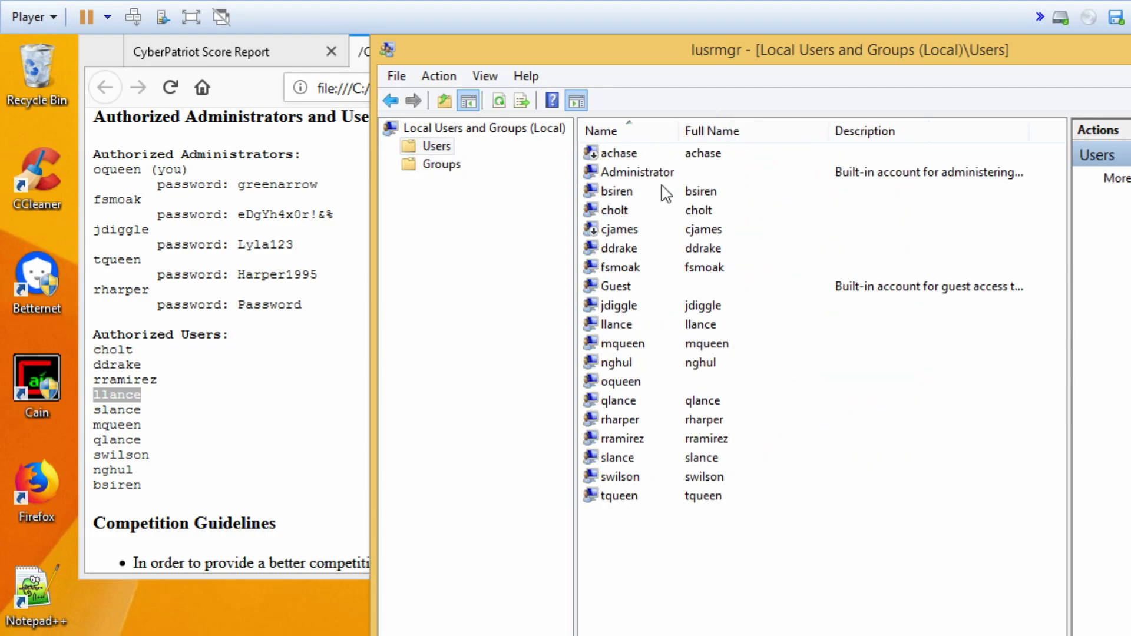
{"action": "double_click", "coordinate": [624, 194]}
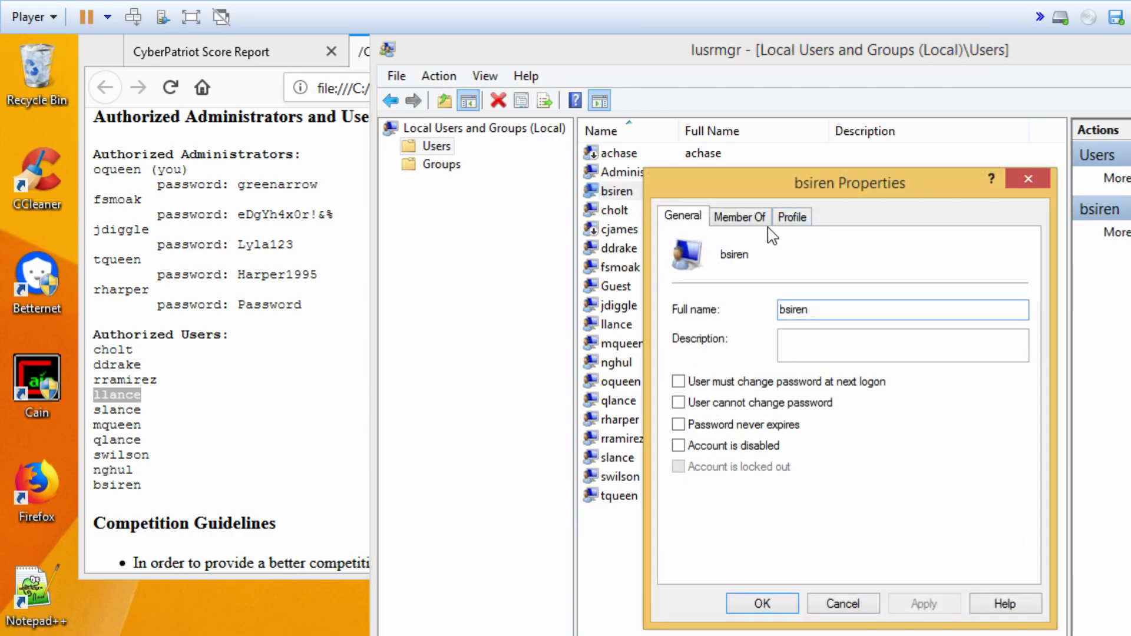
{"action": "left_click", "coordinate": [741, 219]}
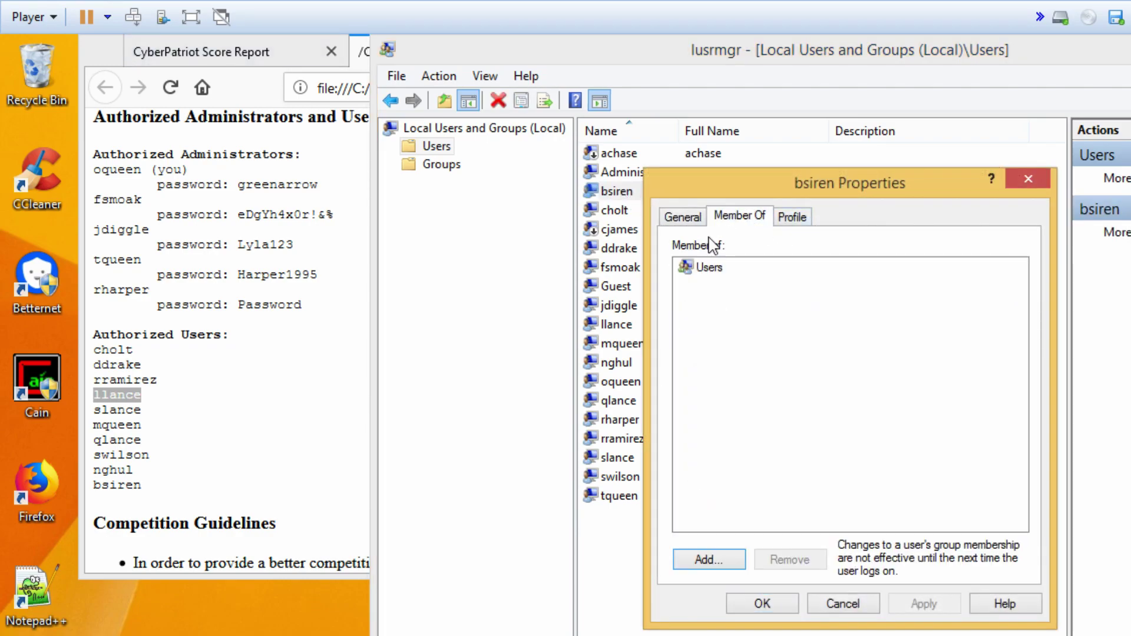
{"action": "left_click", "coordinate": [847, 603]}
- Remove cholt from Cryptographic Operators, leaving it only in Users
{"action": "double_click", "coordinate": [615, 210]}
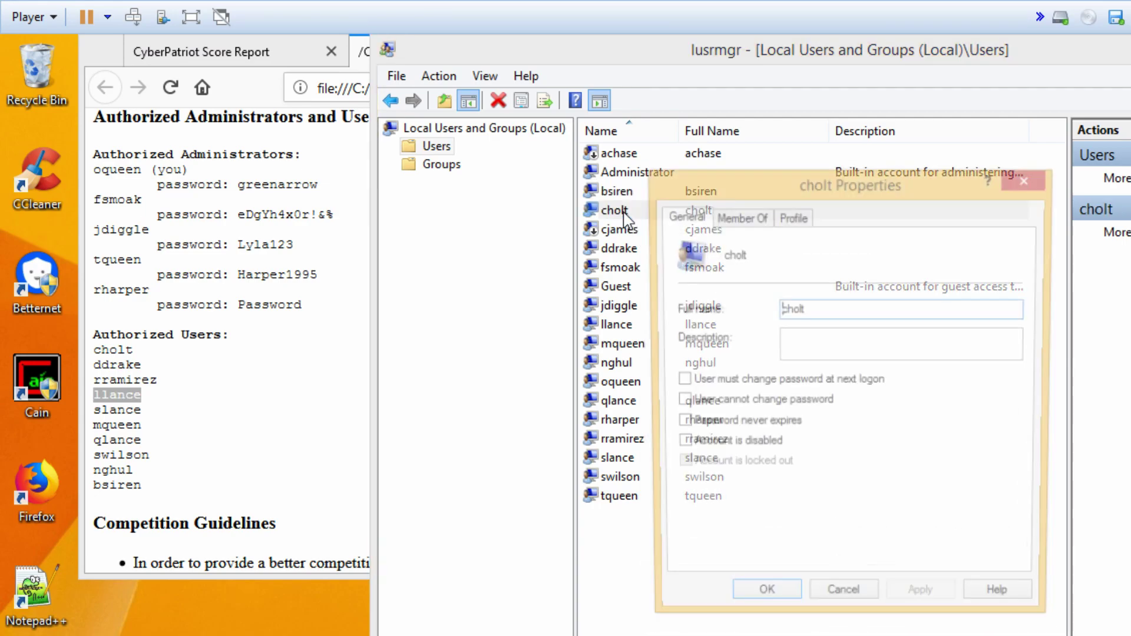
{"action": "left_click", "coordinate": [737, 218]}
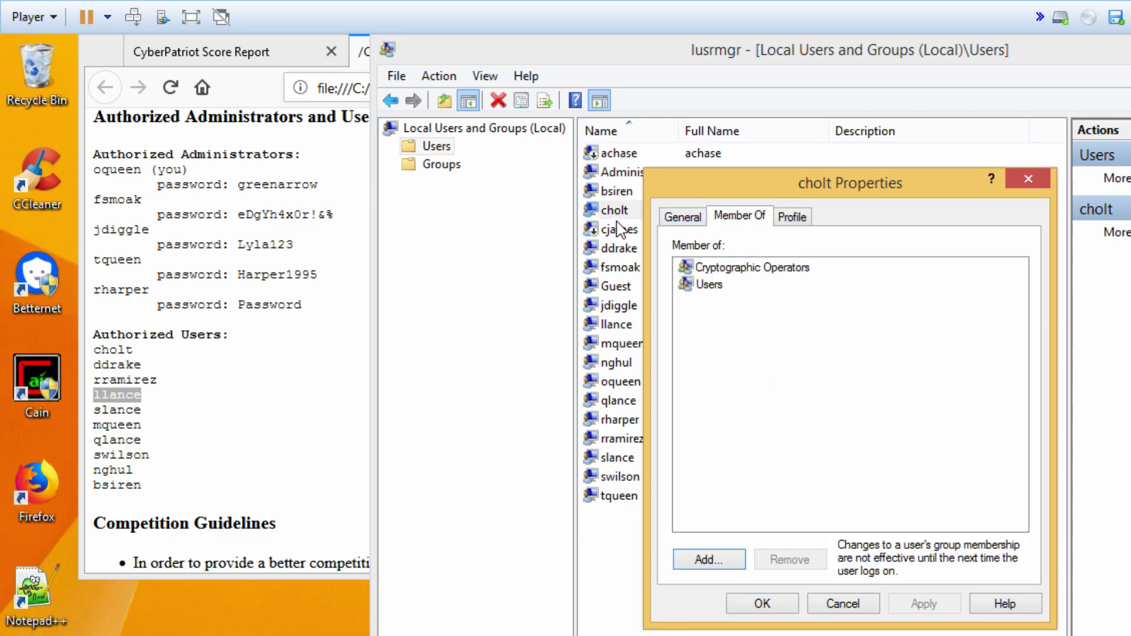
{"action": "left_click", "coordinate": [712, 286]}
{"action": "left_click", "coordinate": [736, 268]}
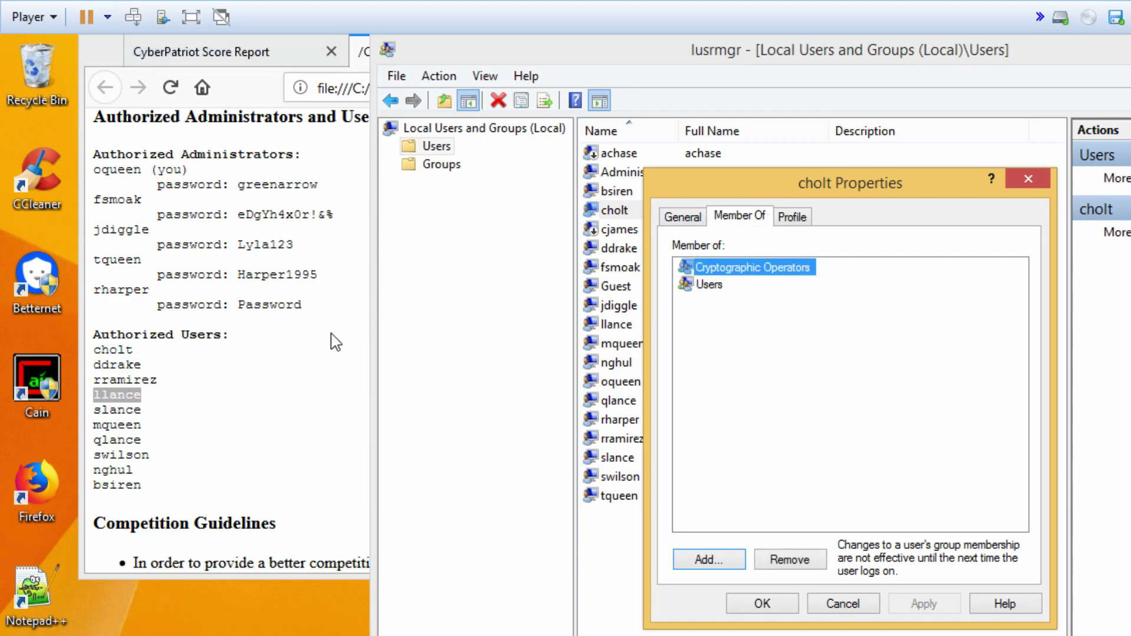
{"action": "left_click", "coordinate": [803, 560]}
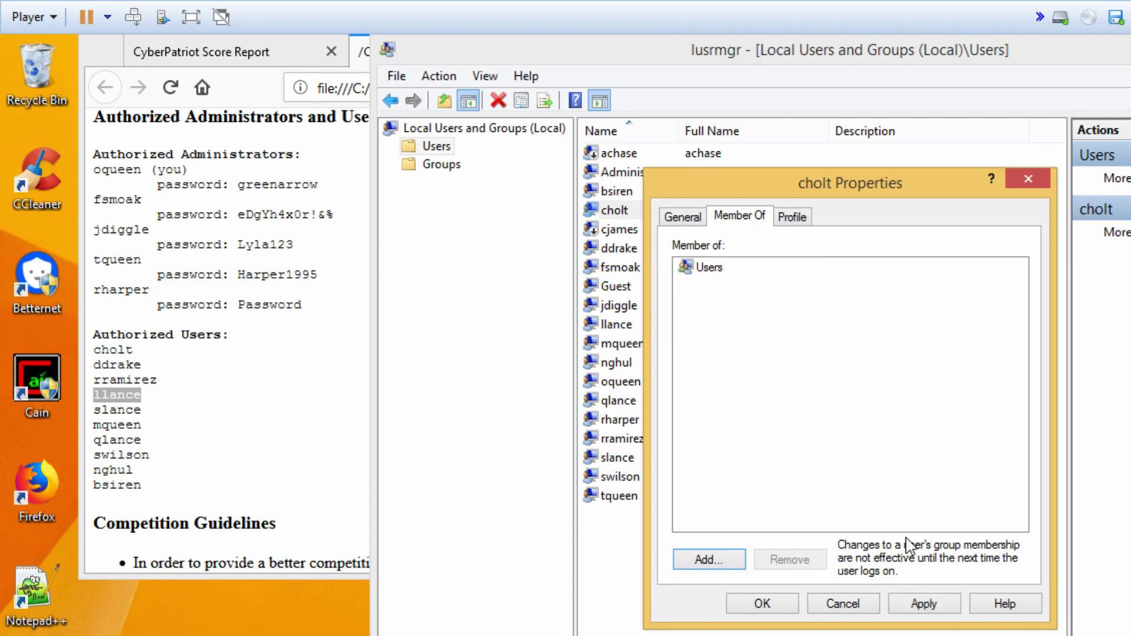
{"action": "left_click", "coordinate": [764, 603]}
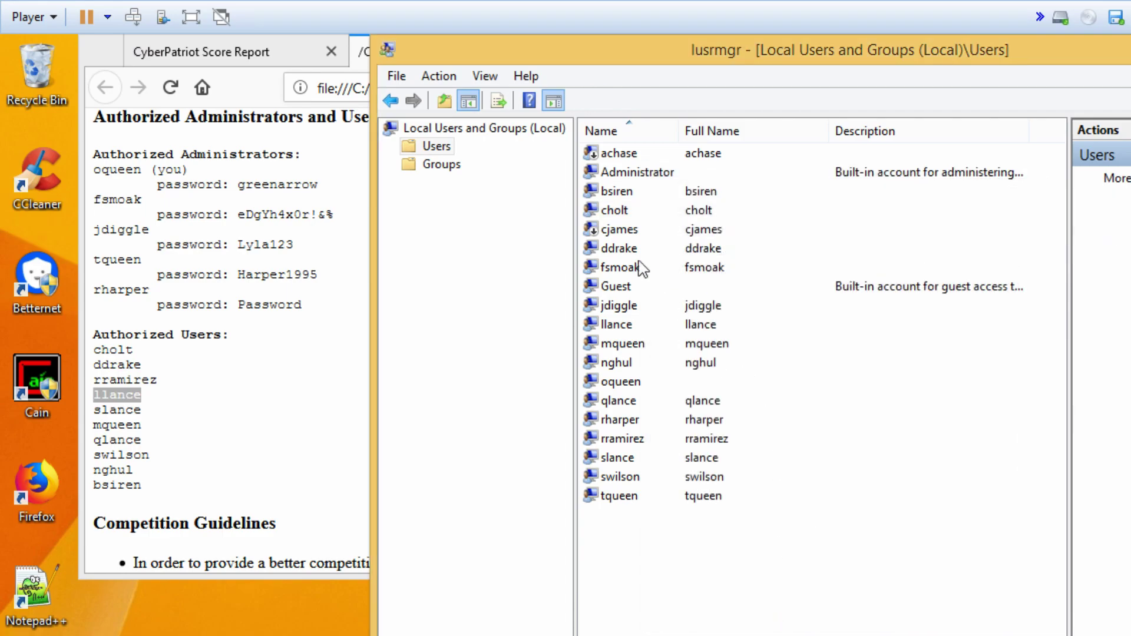
{"action": "left_click", "coordinate": [623, 230]}
{"action": "double_click", "coordinate": [624, 248]}
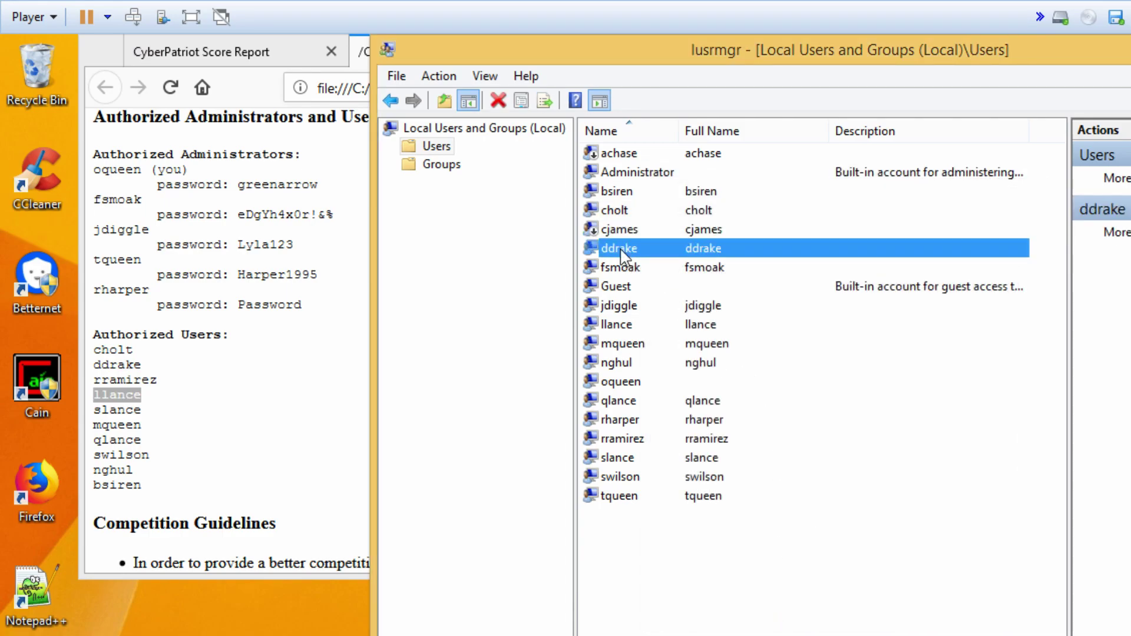
{"action": "left_click", "coordinate": [753, 223]}
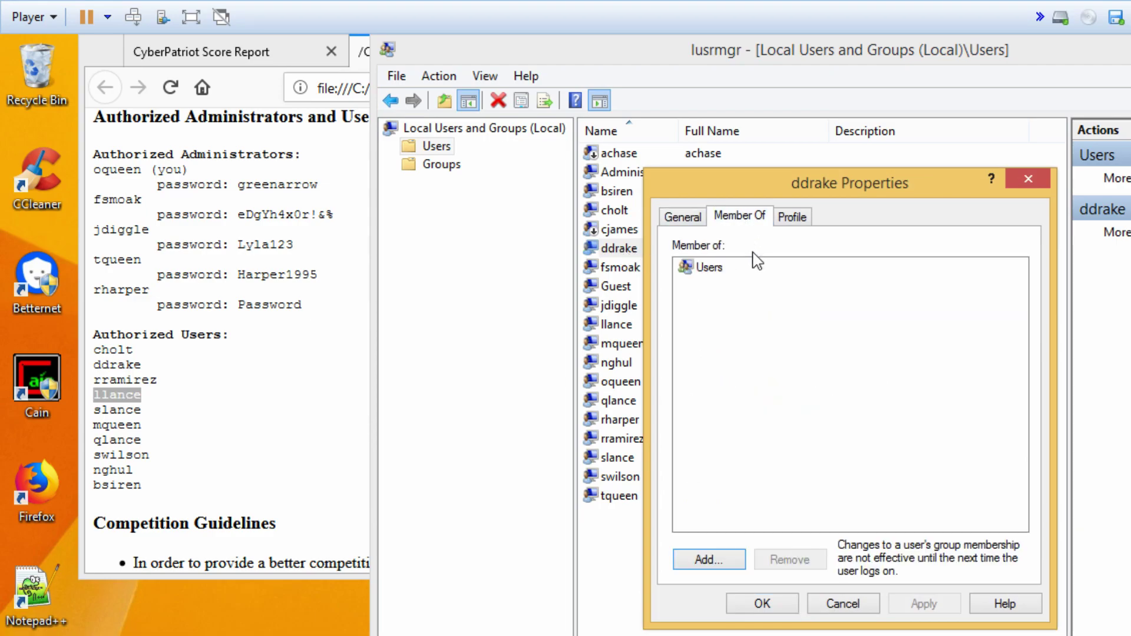
{"action": "left_click", "coordinate": [841, 601]}
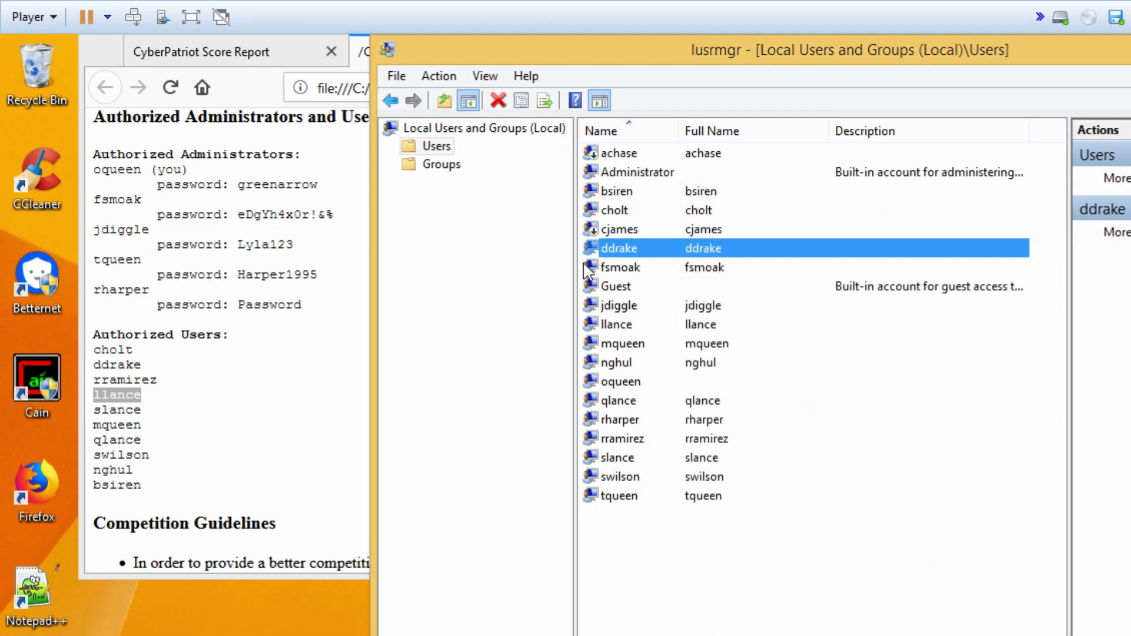
{"action": "double_click", "coordinate": [620, 267]}
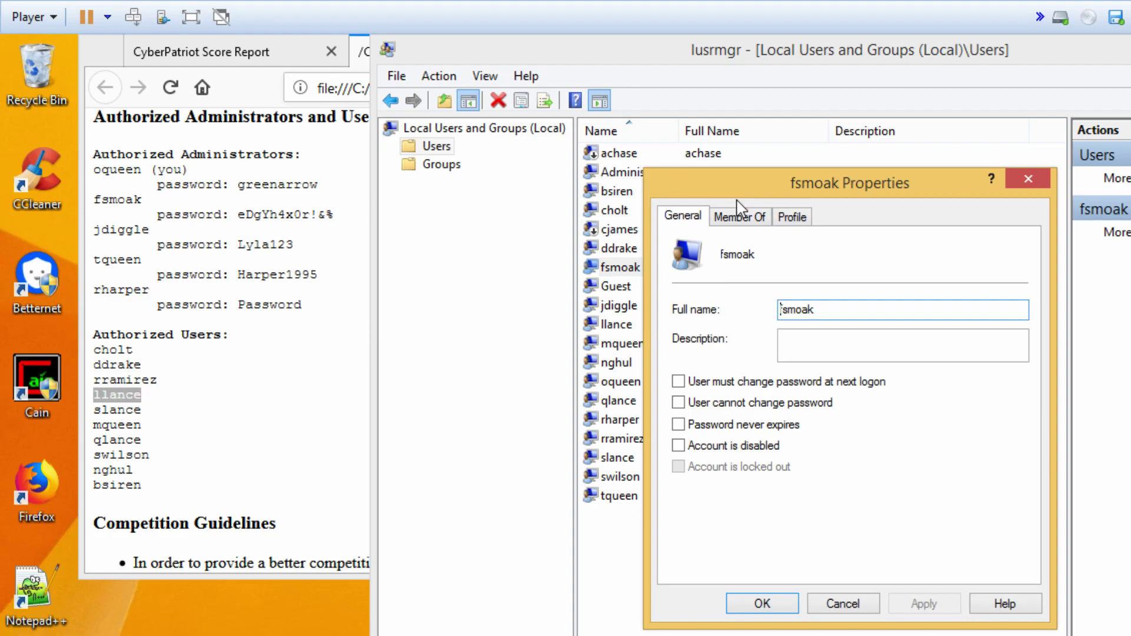
{"action": "left_click", "coordinate": [739, 218]}
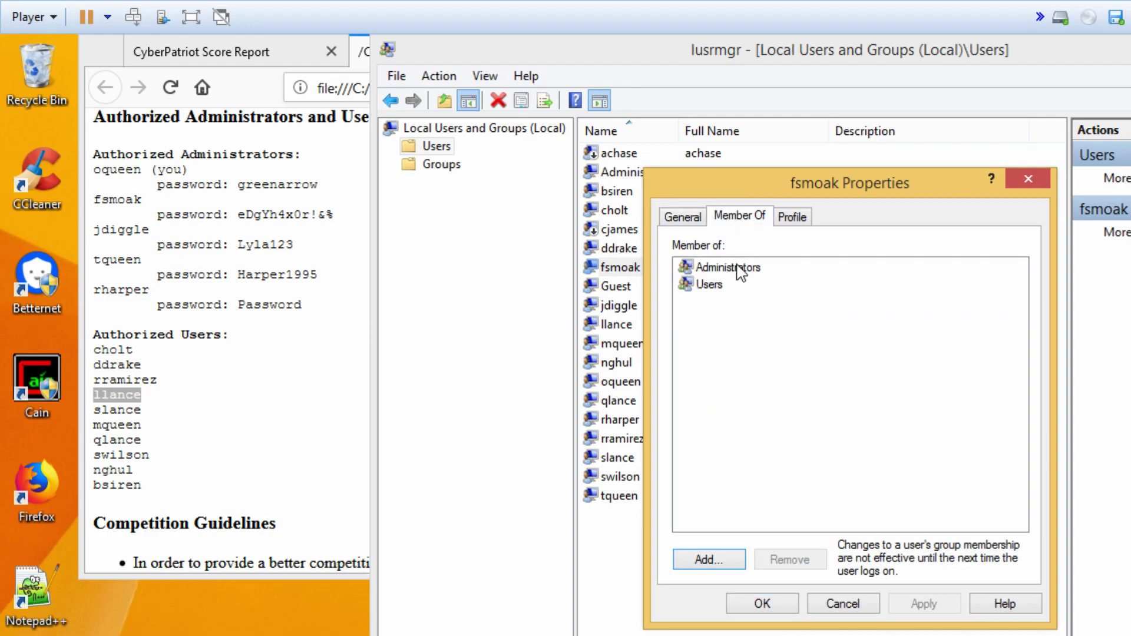
{"action": "left_click", "coordinate": [760, 605]}
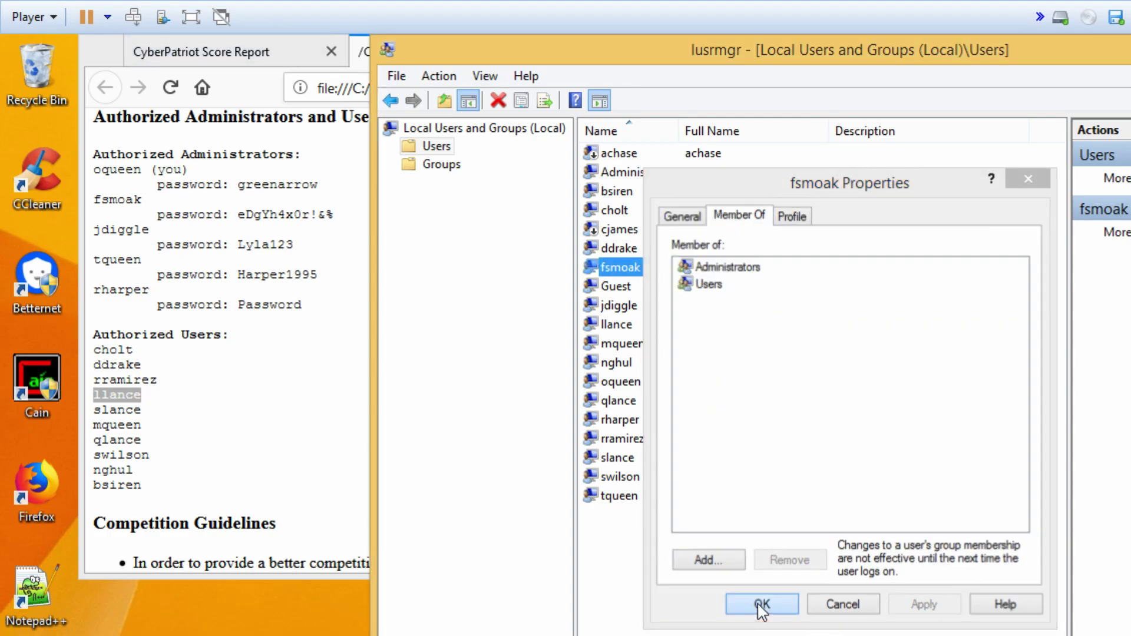
{"action": "double_click", "coordinate": [612, 289]}
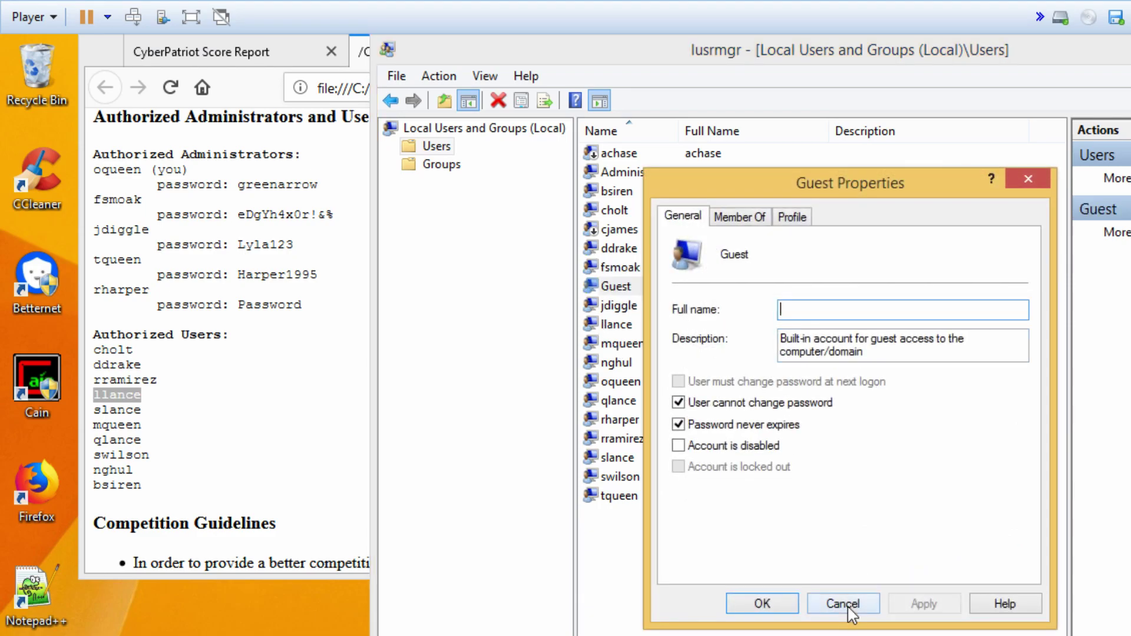
{"action": "left_click", "coordinate": [848, 605]}
{"action": "double_click", "coordinate": [618, 306]}
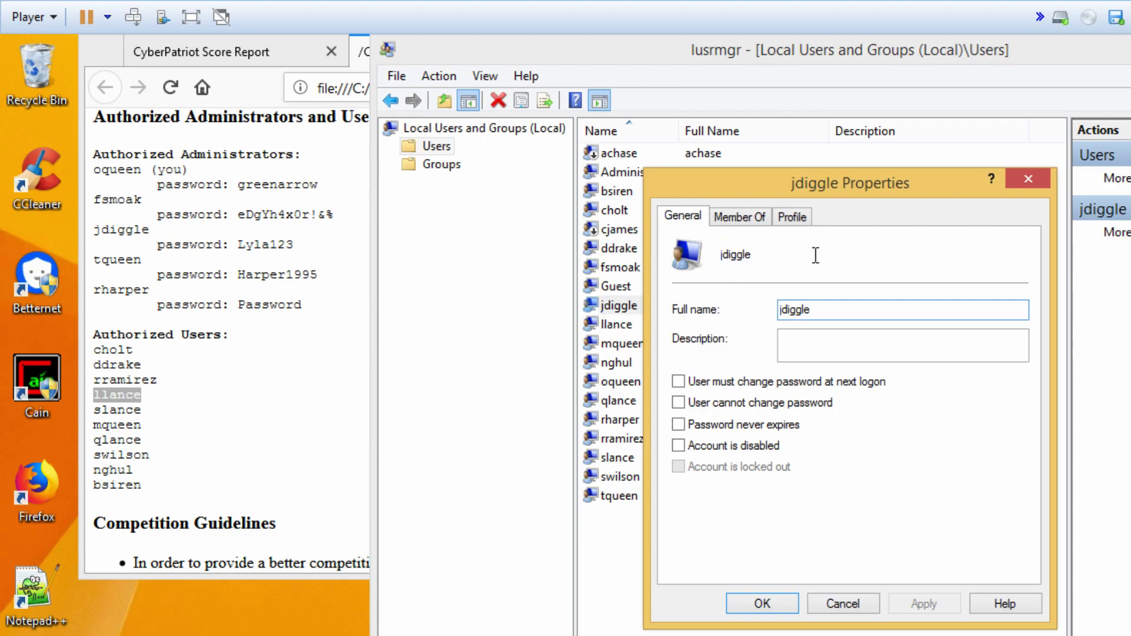
{"action": "left_click", "coordinate": [742, 222]}
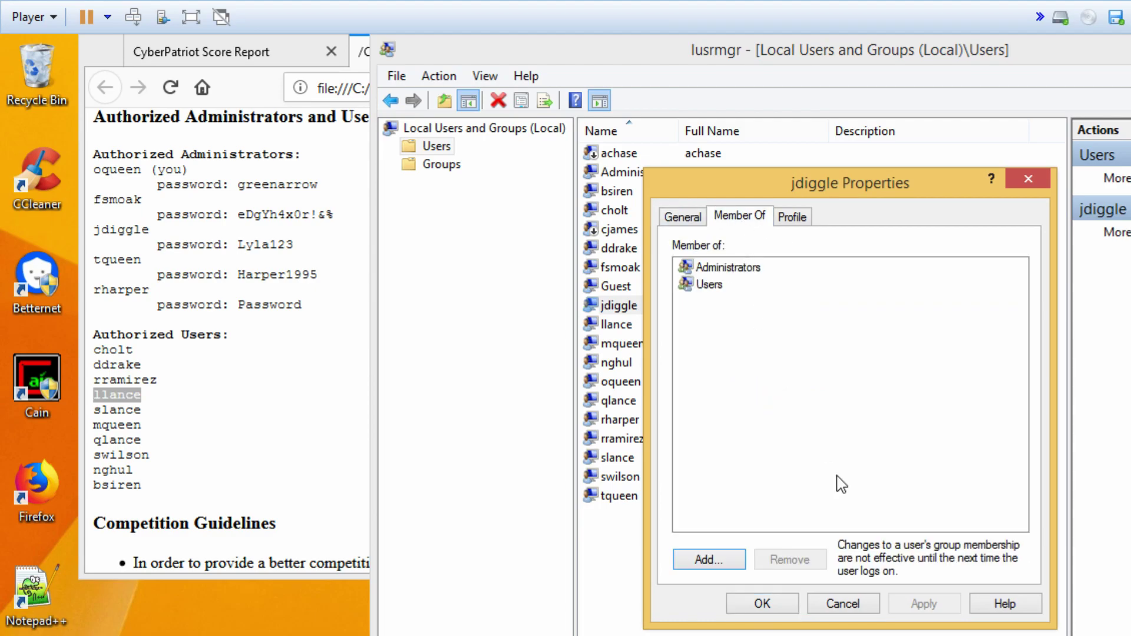
{"action": "left_click", "coordinate": [833, 605]}
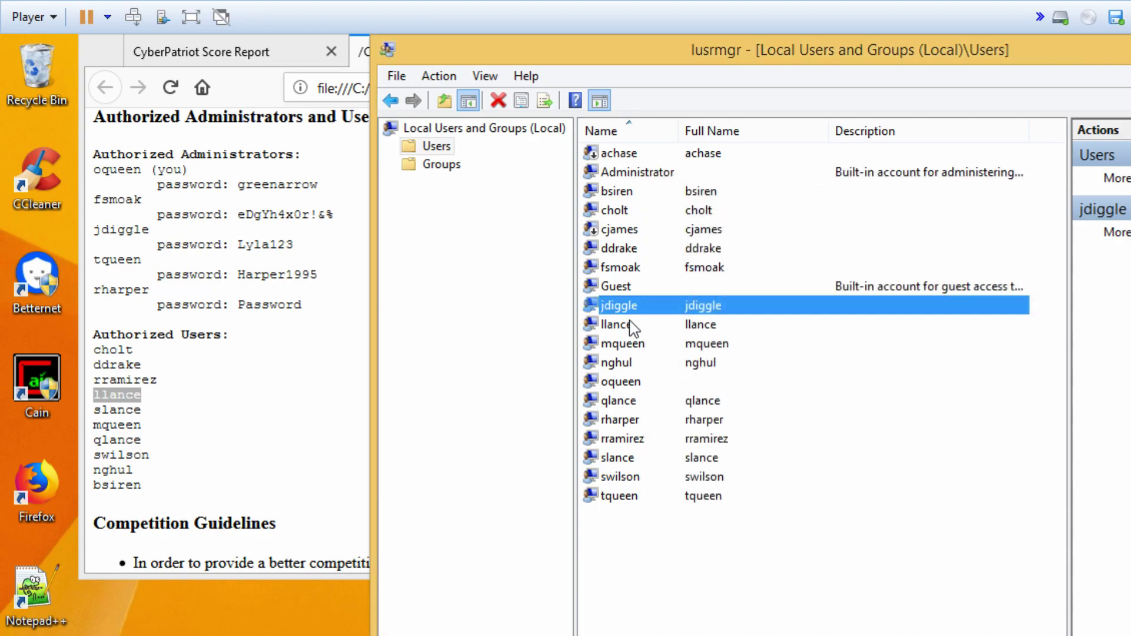
{"action": "double_click", "coordinate": [630, 324]}
{"action": "left_click", "coordinate": [743, 221]}
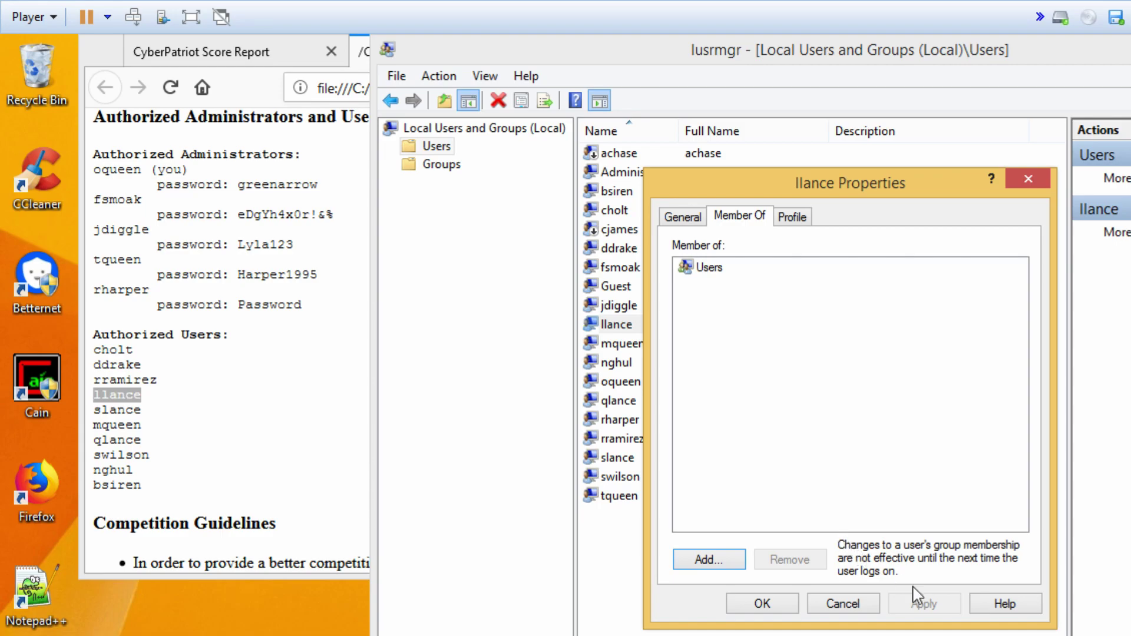
{"action": "left_click", "coordinate": [854, 604]}
{"action": "double_click", "coordinate": [639, 344]}
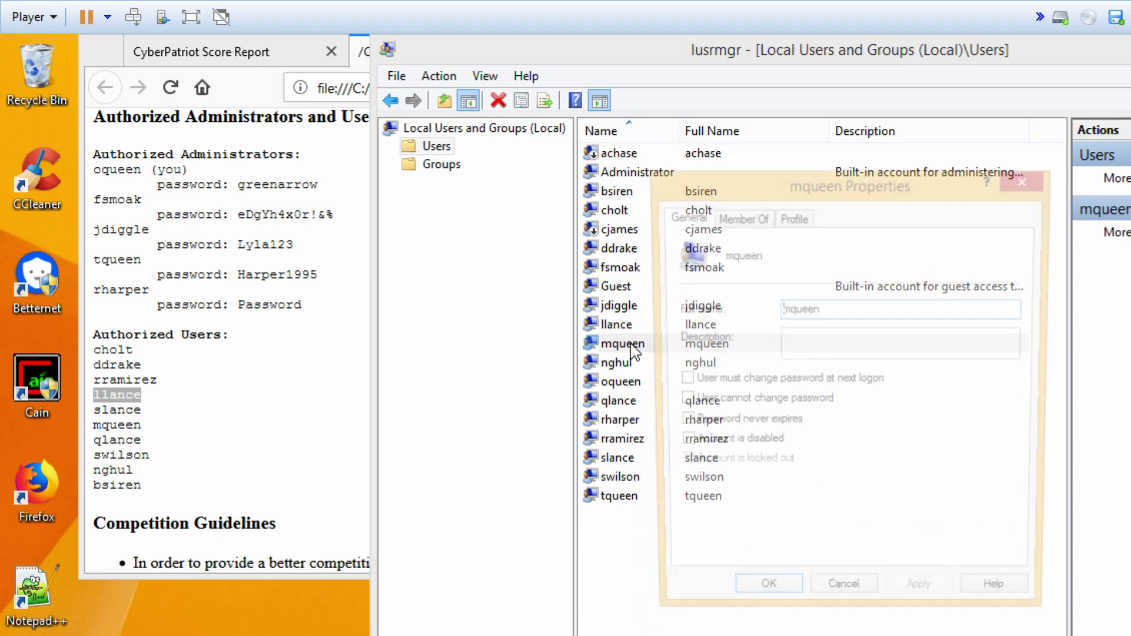
{"action": "left_click", "coordinate": [741, 218]}
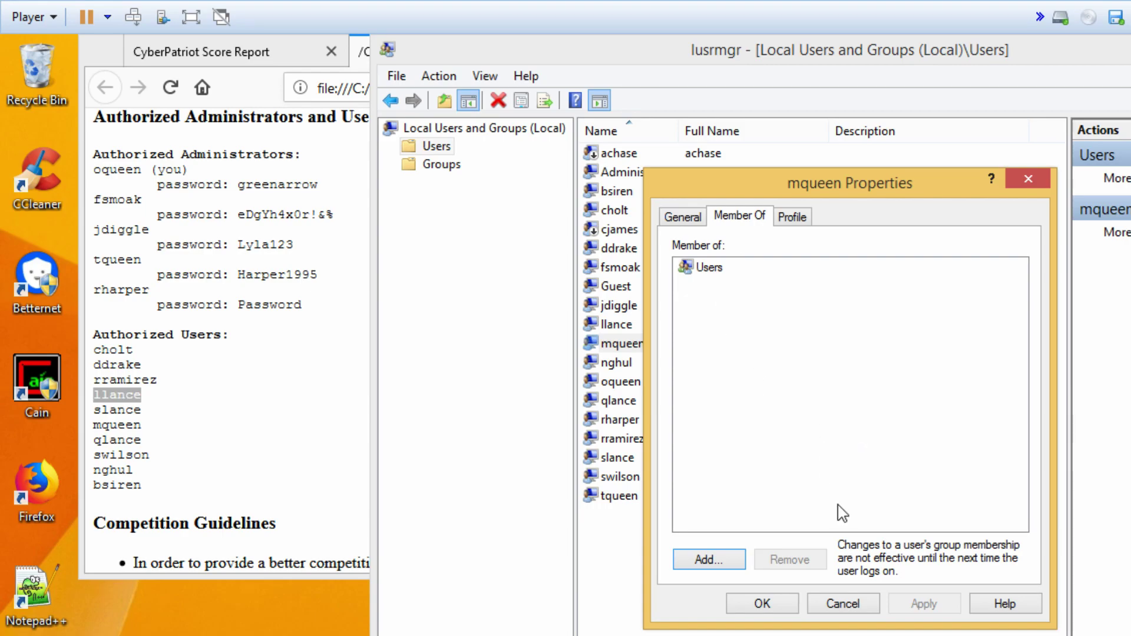
{"action": "left_click", "coordinate": [854, 605]}
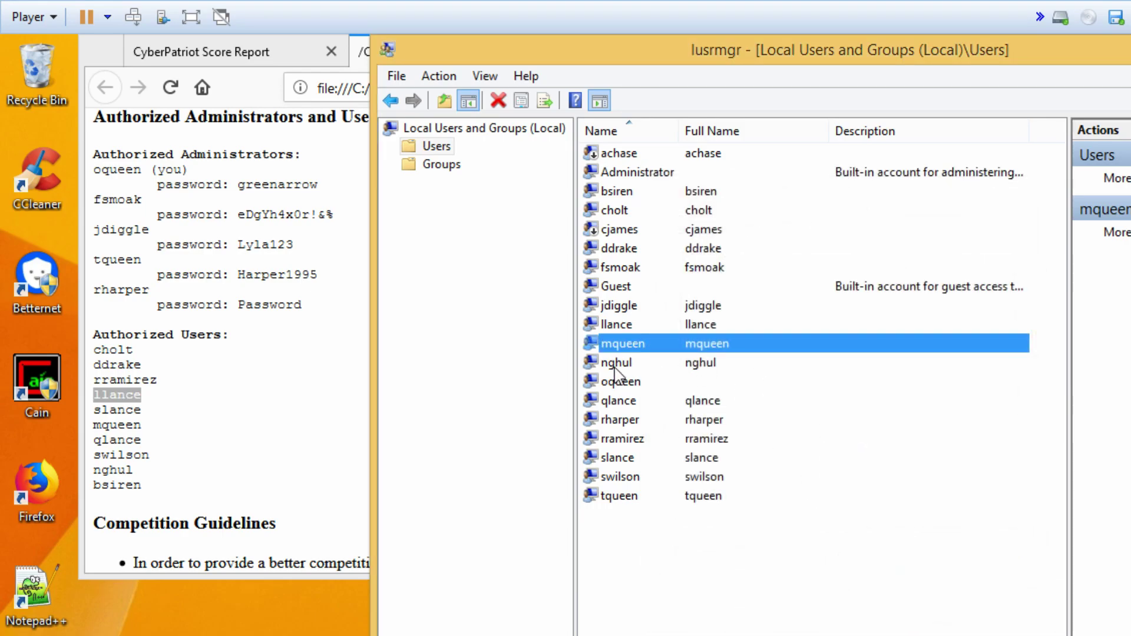
{"action": "double_click", "coordinate": [616, 363]}
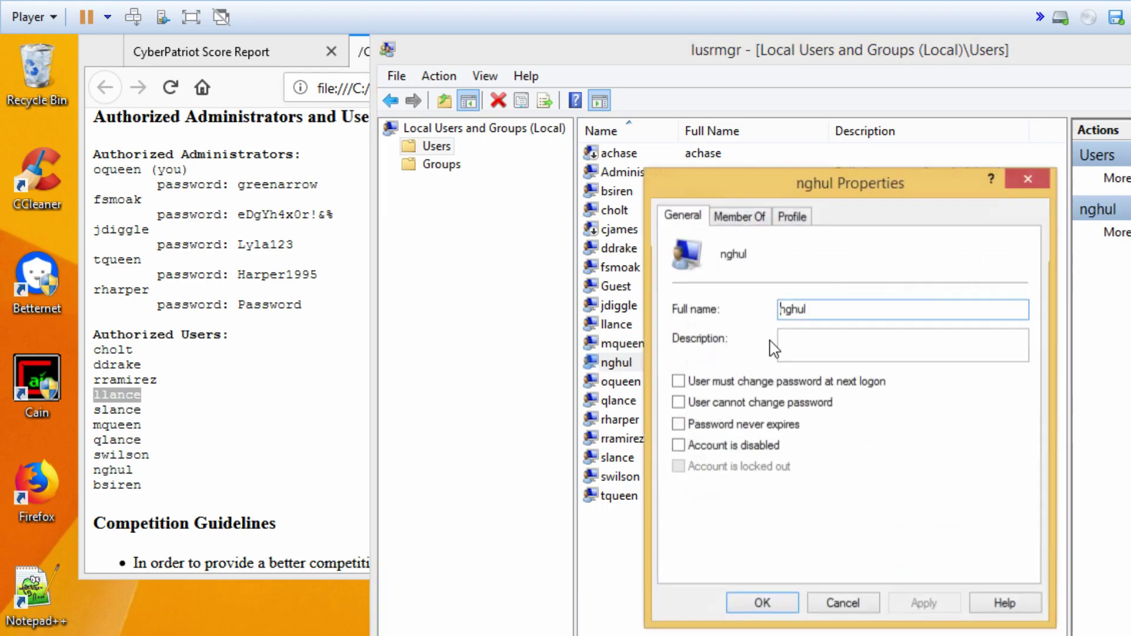
{"action": "left_click", "coordinate": [740, 230]}
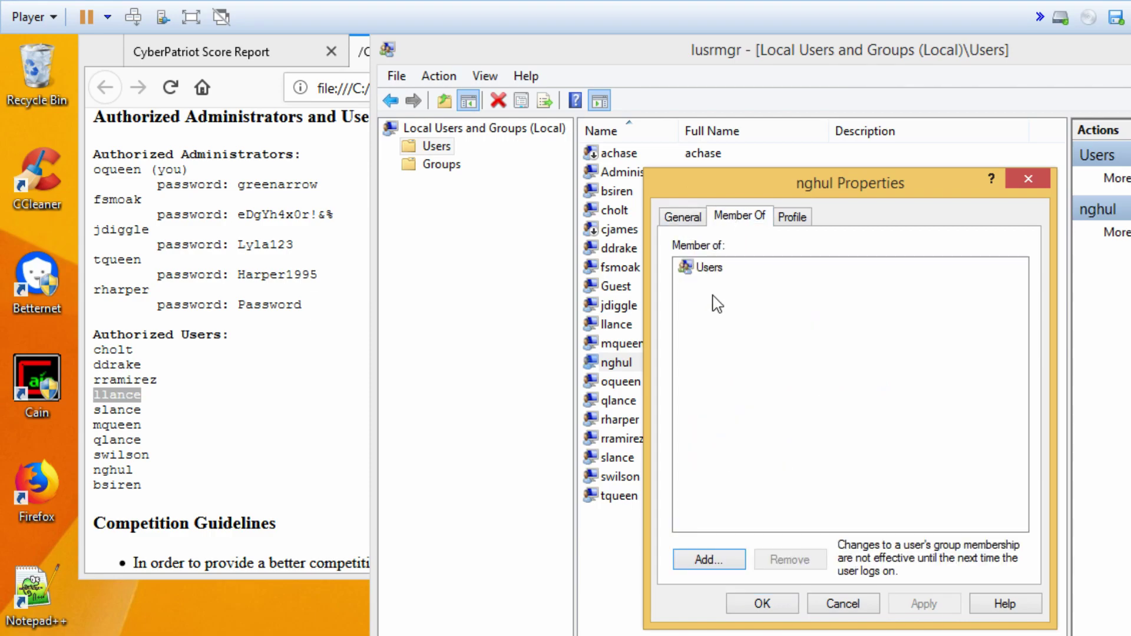
{"action": "left_click", "coordinate": [851, 604]}
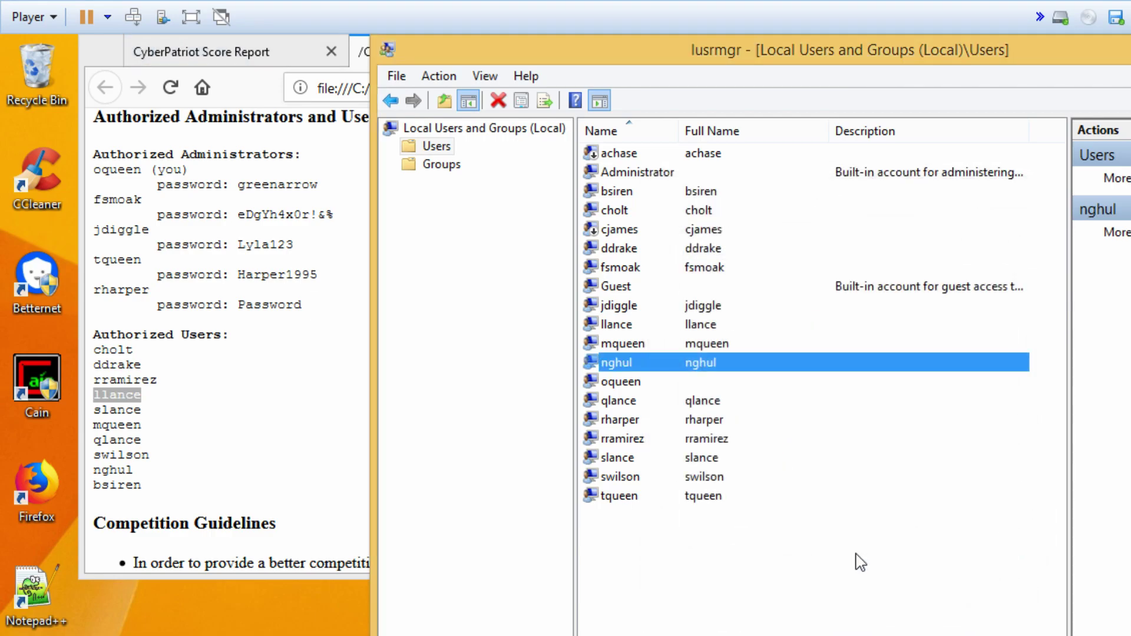
- Review the group memberships of the next three accounts, closing each unchanged
{"action": "double_click", "coordinate": [598, 384]}
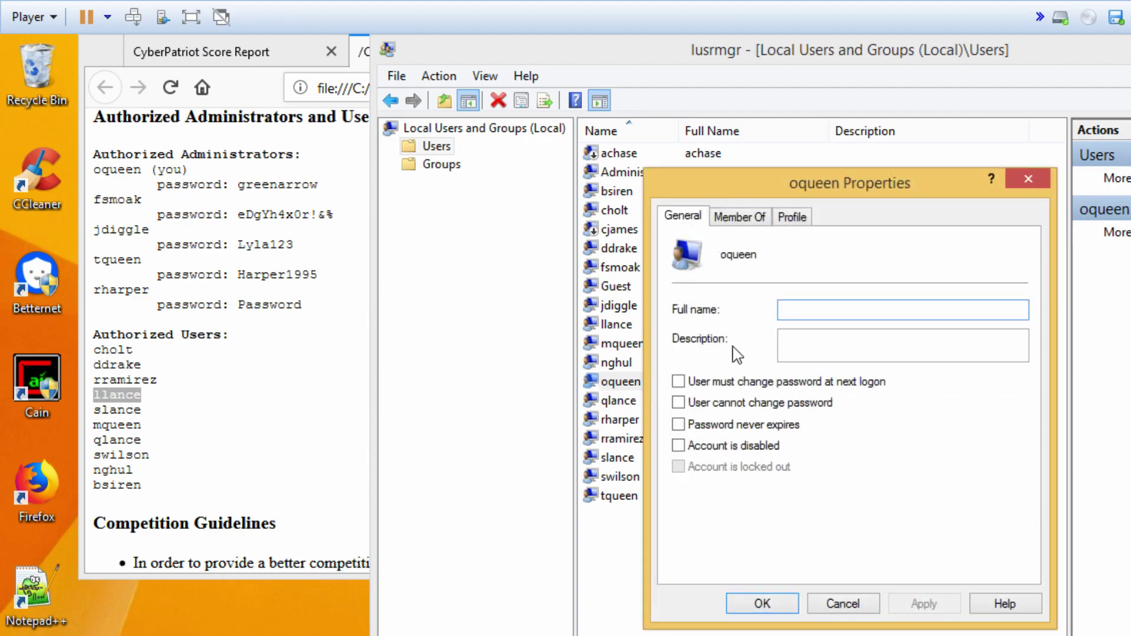
{"action": "left_click", "coordinate": [740, 218]}
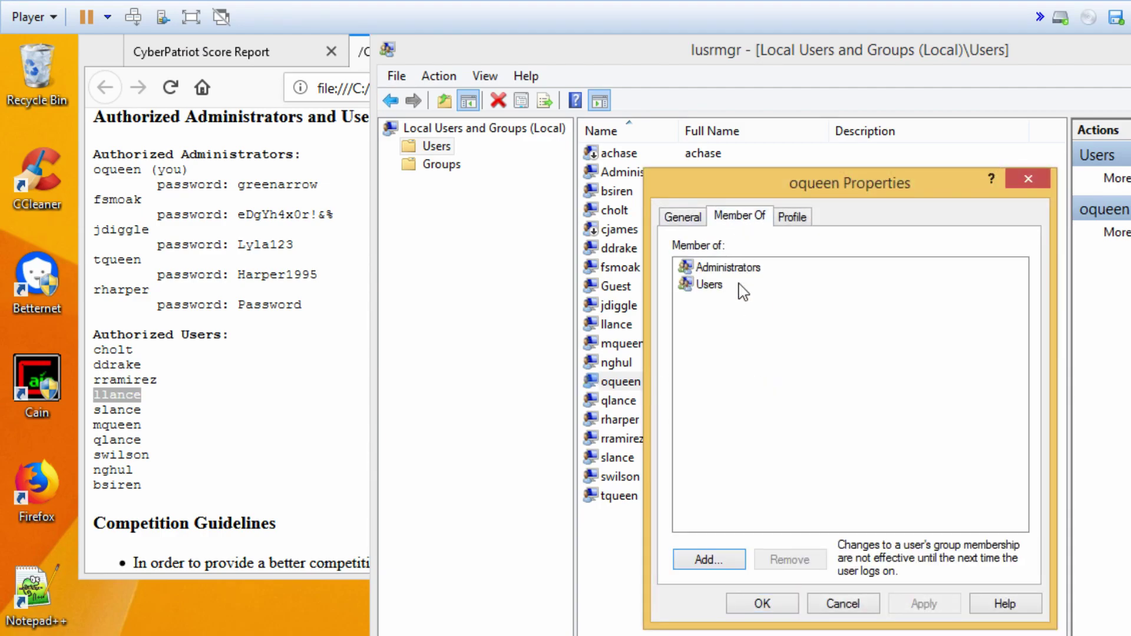
{"action": "left_click", "coordinate": [842, 604]}
{"action": "double_click", "coordinate": [618, 402]}
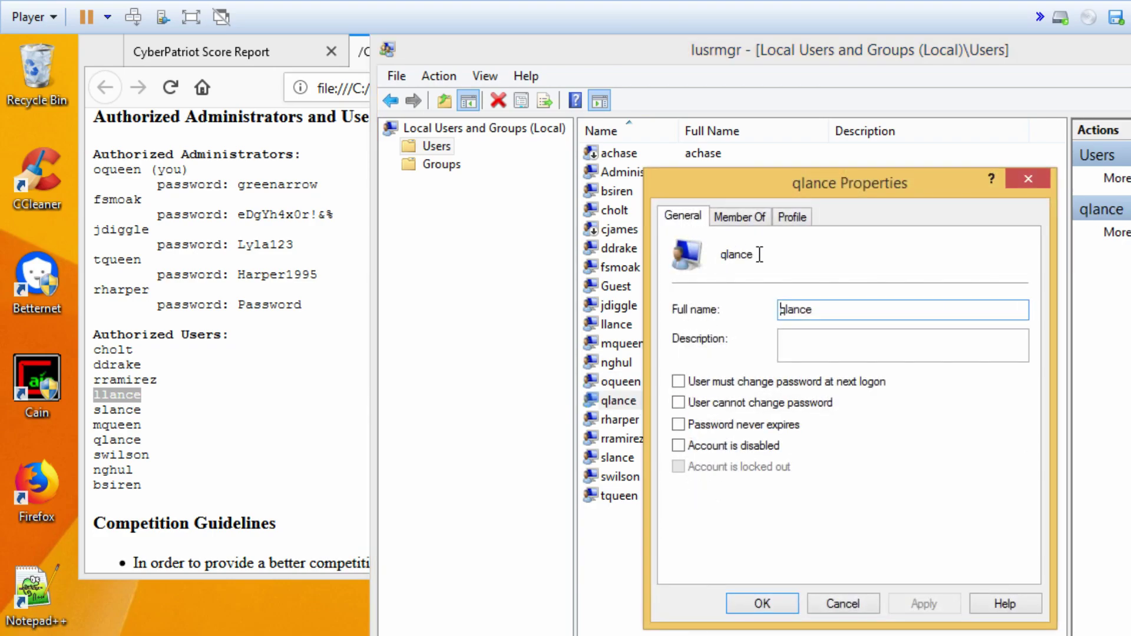
{"action": "left_click", "coordinate": [737, 219]}
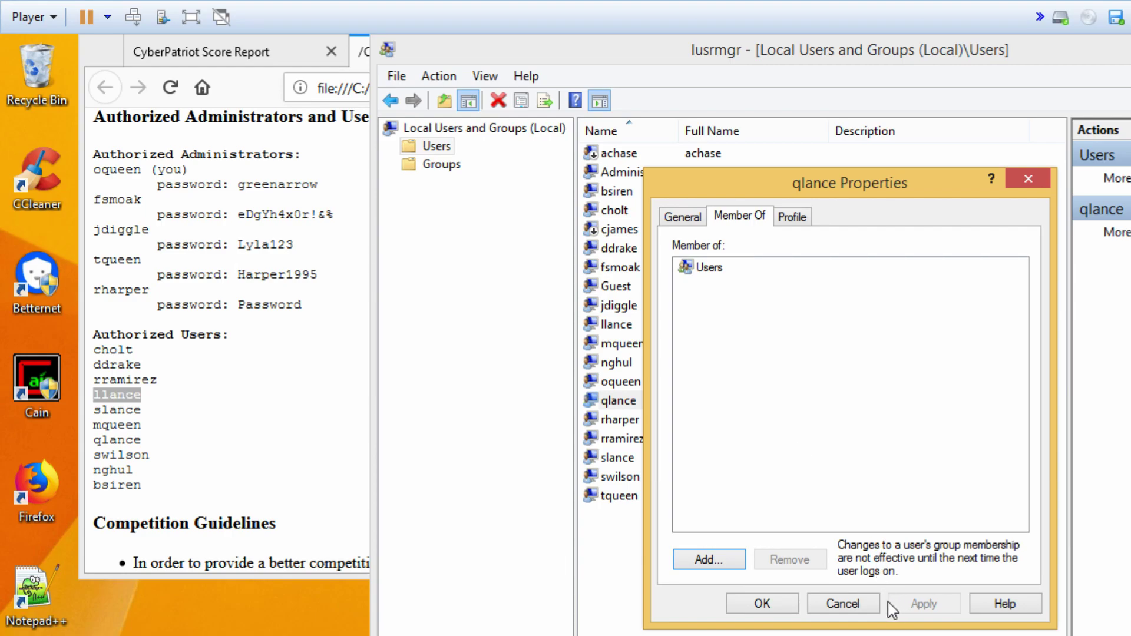
{"action": "left_click", "coordinate": [851, 604]}
{"action": "double_click", "coordinate": [624, 421]}
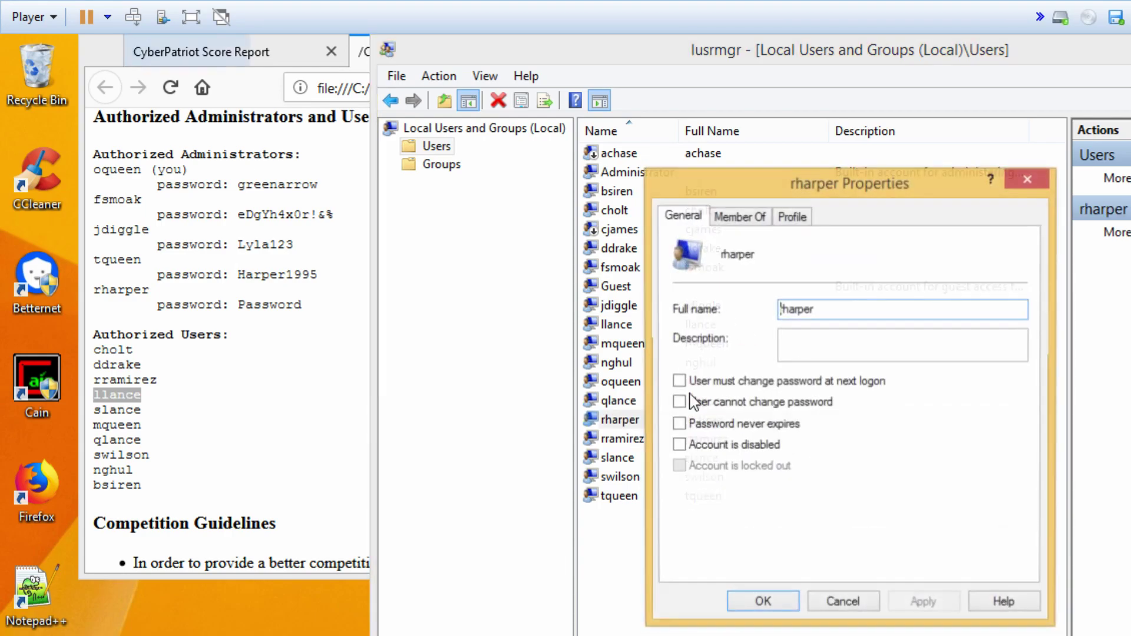
{"action": "left_click", "coordinate": [743, 218]}
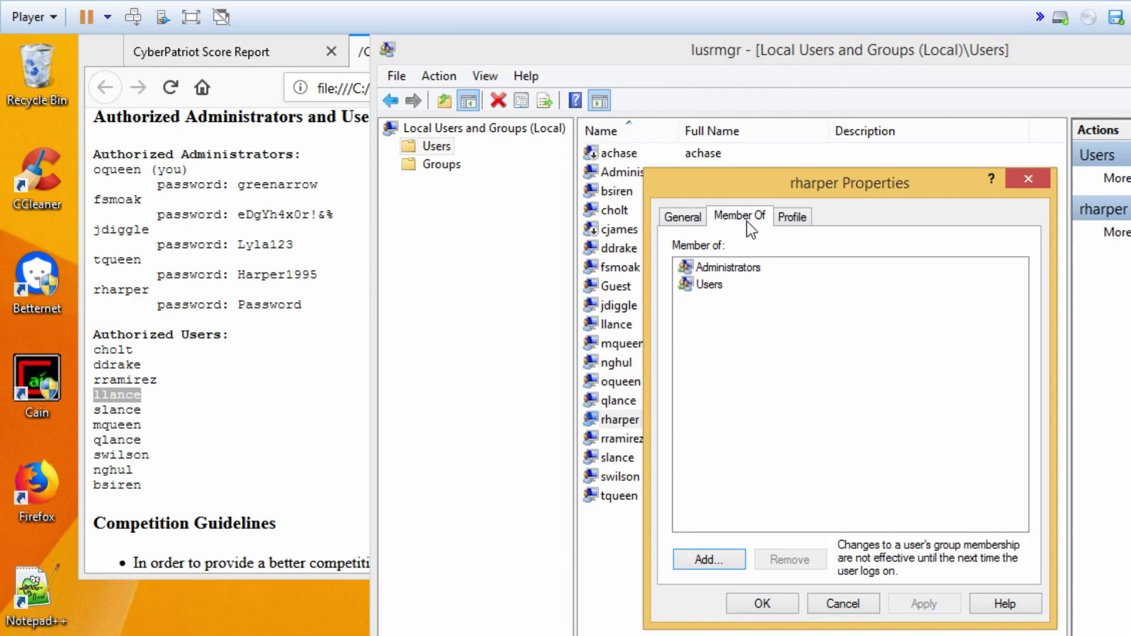
{"action": "left_click", "coordinate": [842, 603]}
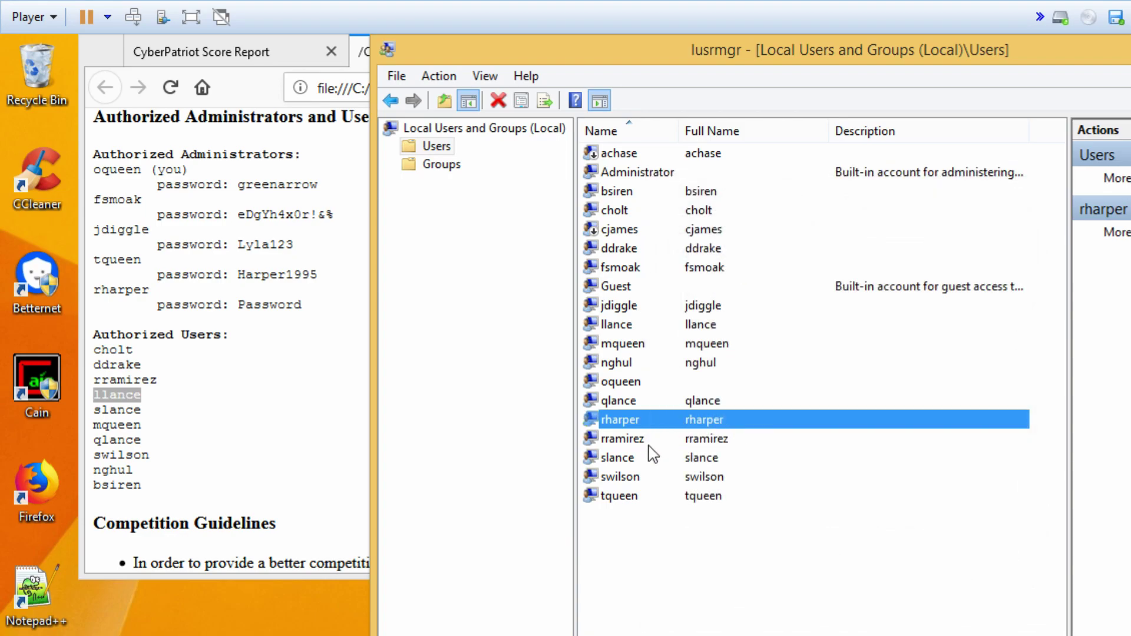
- Confirm rramirez, slance and swilson are only in Users, then view tqueen's groups: Administrators and Users
{"action": "double_click", "coordinate": [647, 439]}
{"action": "left_click", "coordinate": [737, 219]}
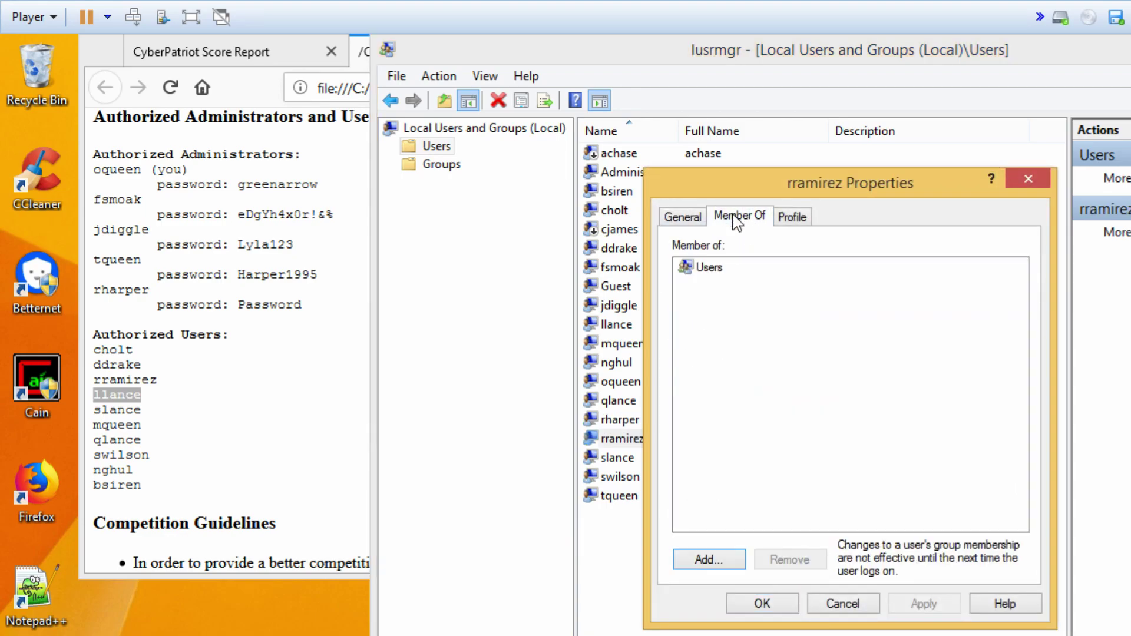
{"action": "left_click", "coordinate": [855, 602]}
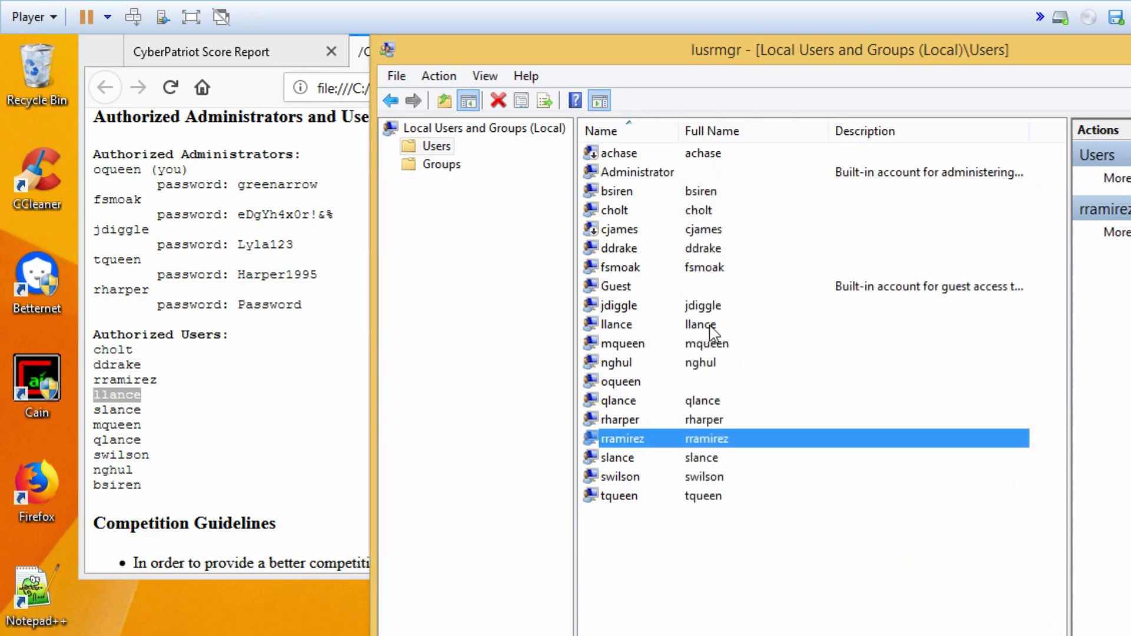
{"action": "double_click", "coordinate": [635, 458]}
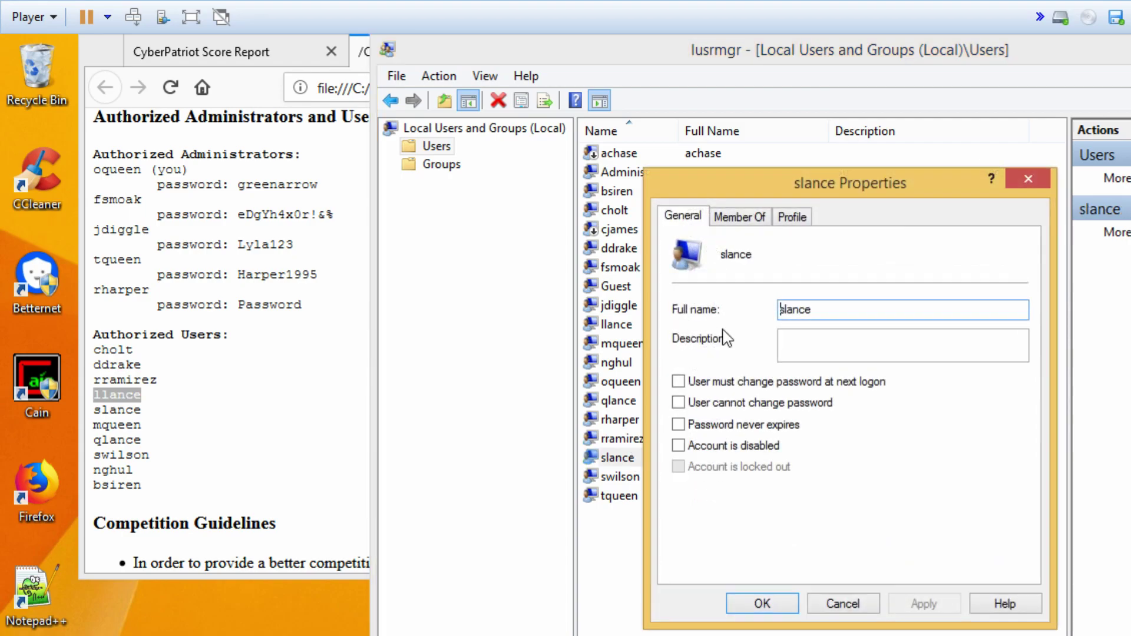
{"action": "left_click", "coordinate": [763, 215]}
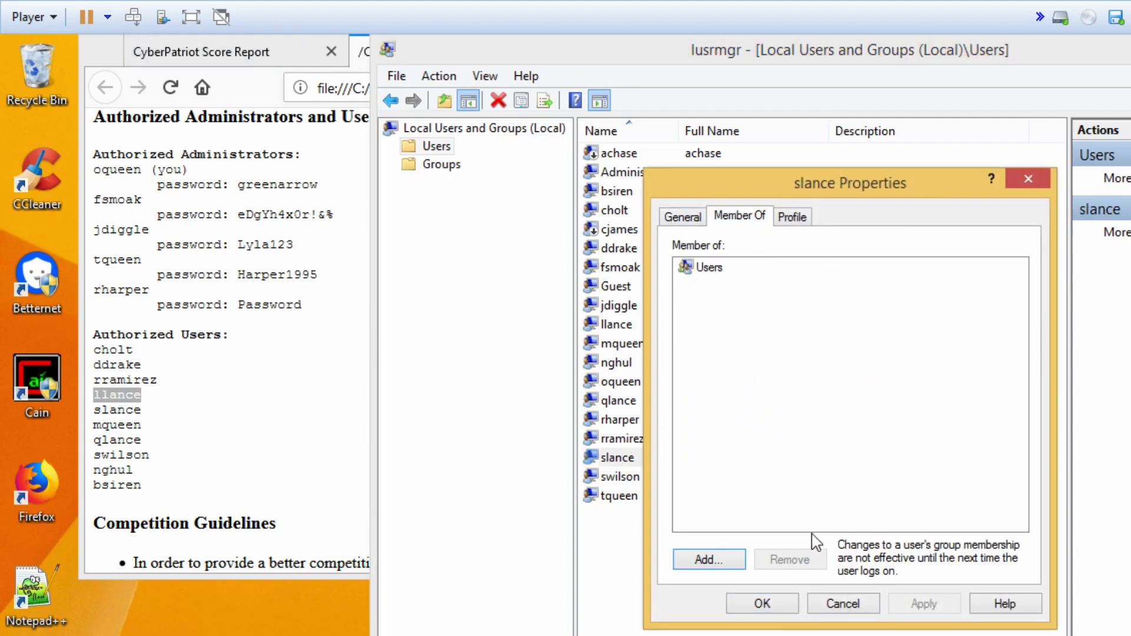
{"action": "left_click", "coordinate": [861, 601]}
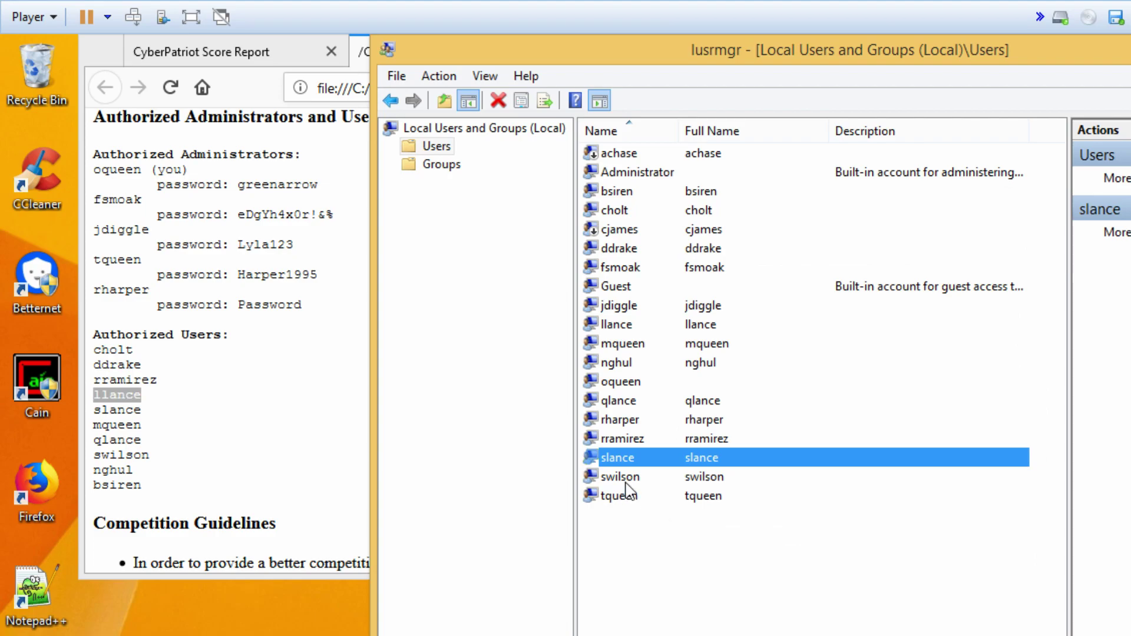
{"action": "double_click", "coordinate": [626, 479]}
{"action": "left_click", "coordinate": [733, 218]}
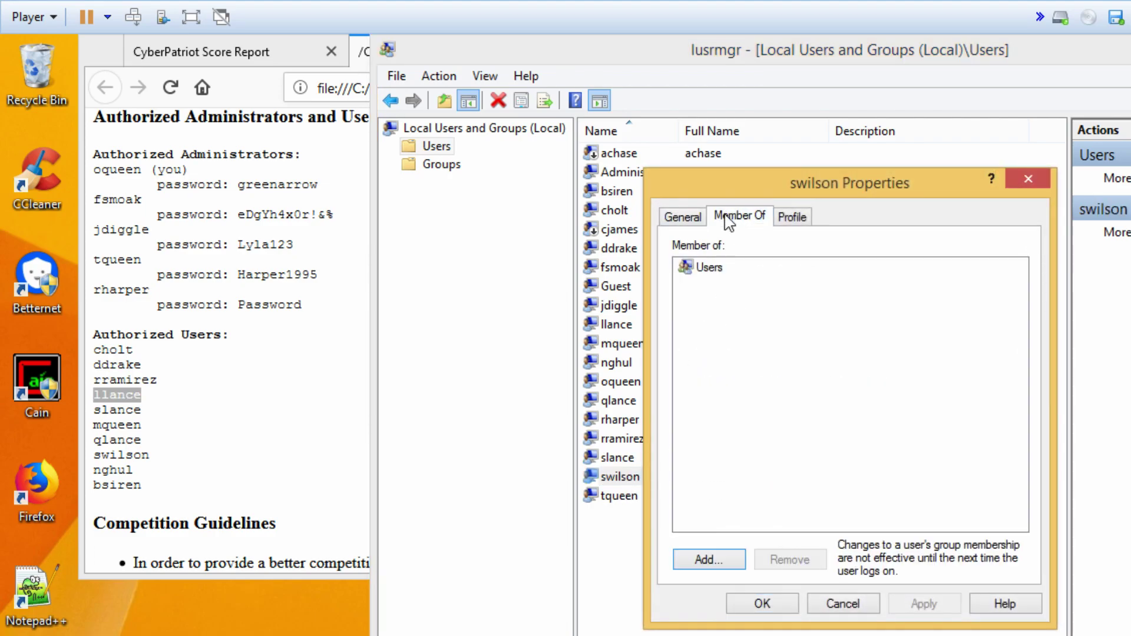
{"action": "left_click", "coordinate": [841, 603]}
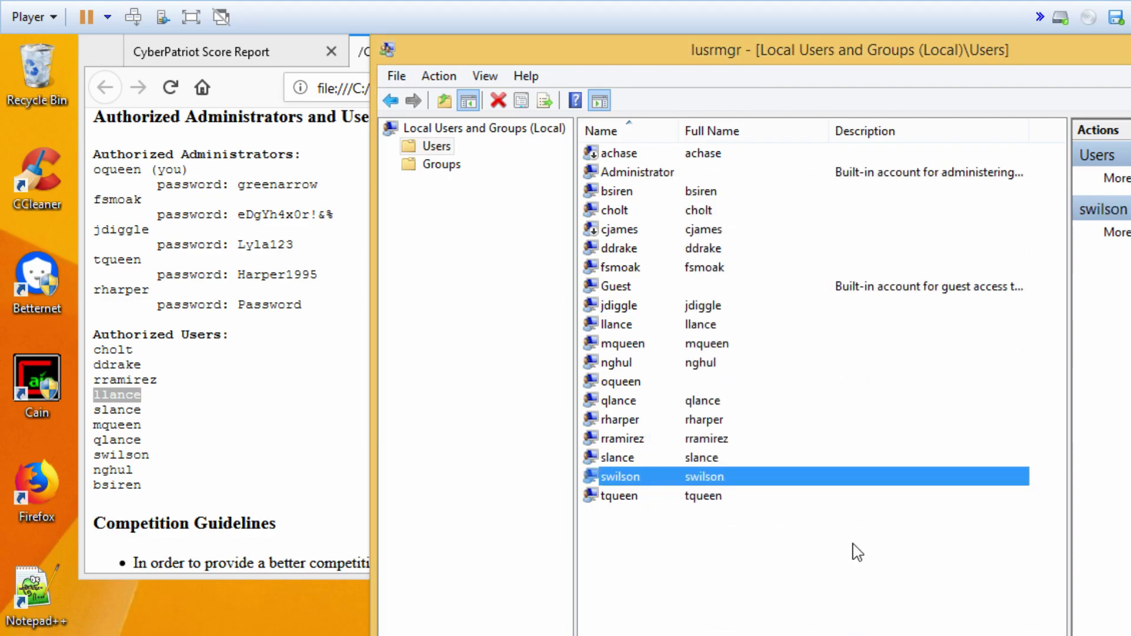
{"action": "double_click", "coordinate": [638, 497]}
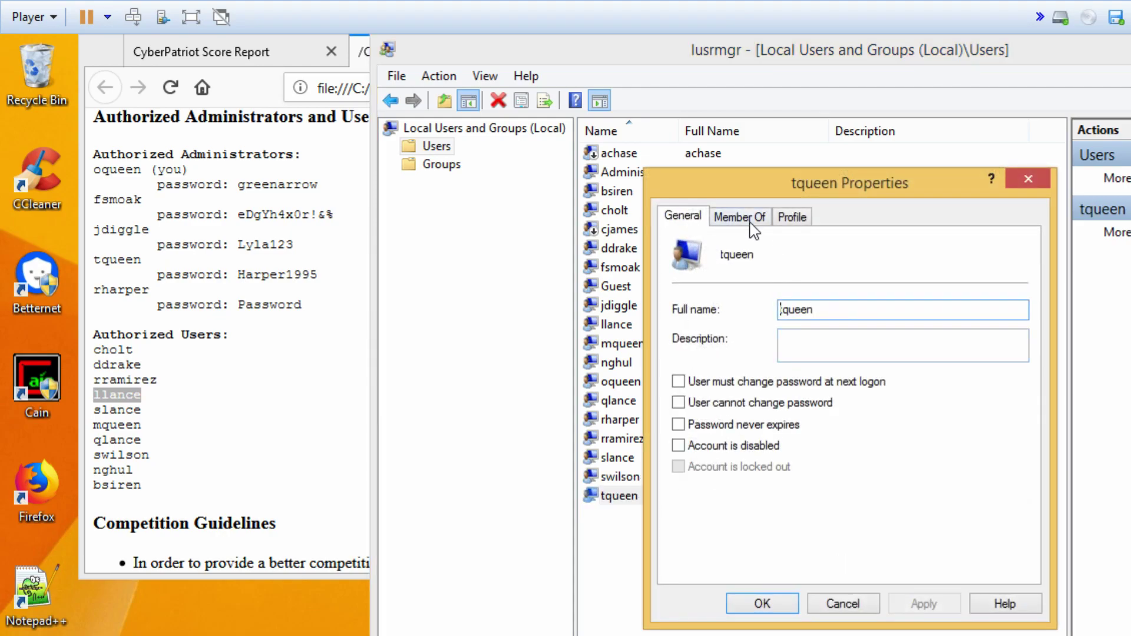
{"action": "left_click", "coordinate": [744, 218]}
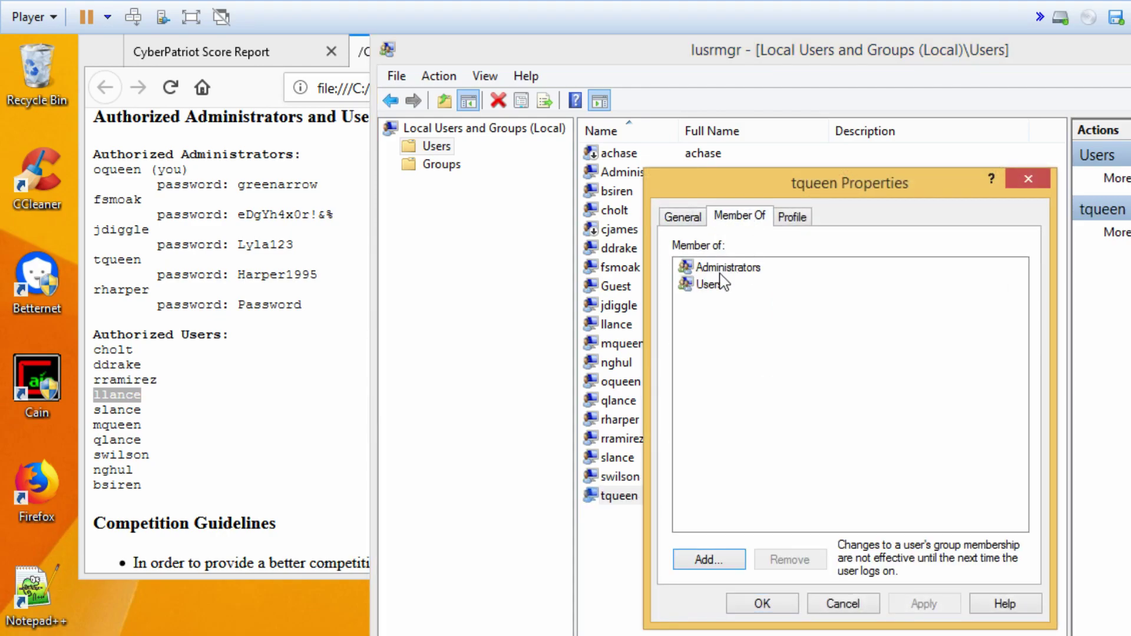
- Cancel tqueen's Properties, leaving its Administrators and Users memberships unchanged
{"action": "left_click", "coordinate": [850, 601]}
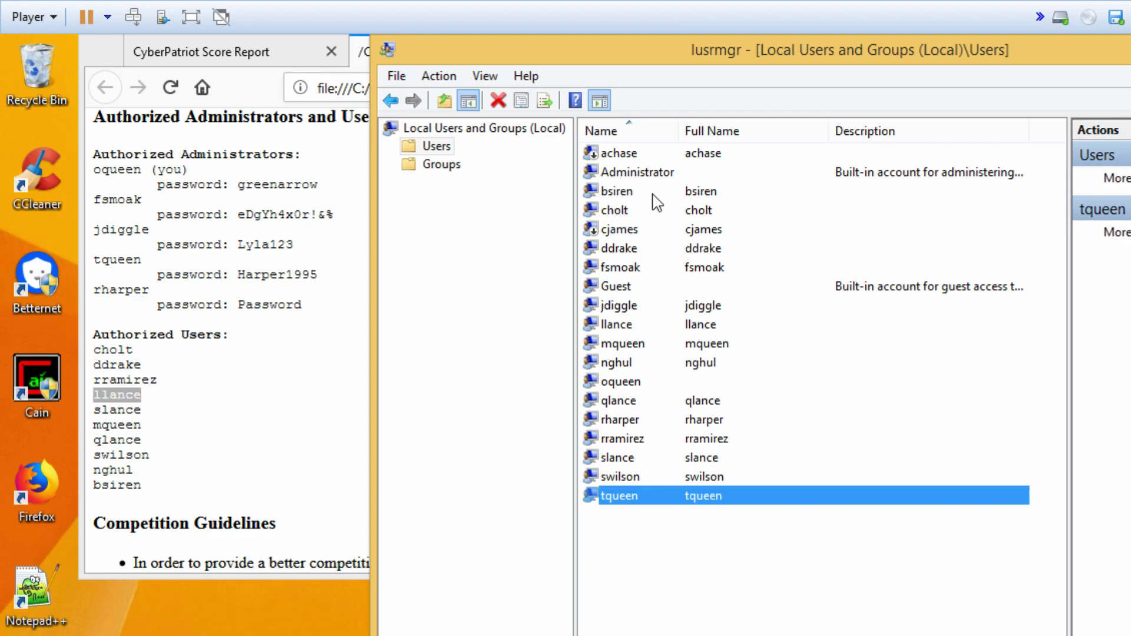
{"action": "double_click", "coordinate": [623, 191]}
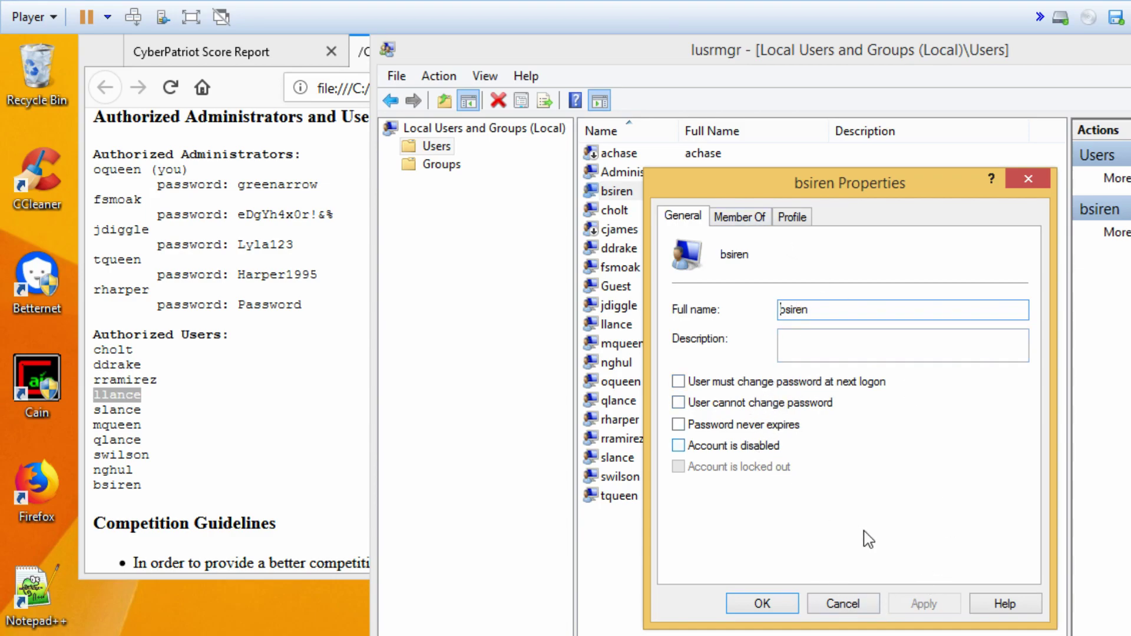
{"action": "left_click", "coordinate": [852, 602]}
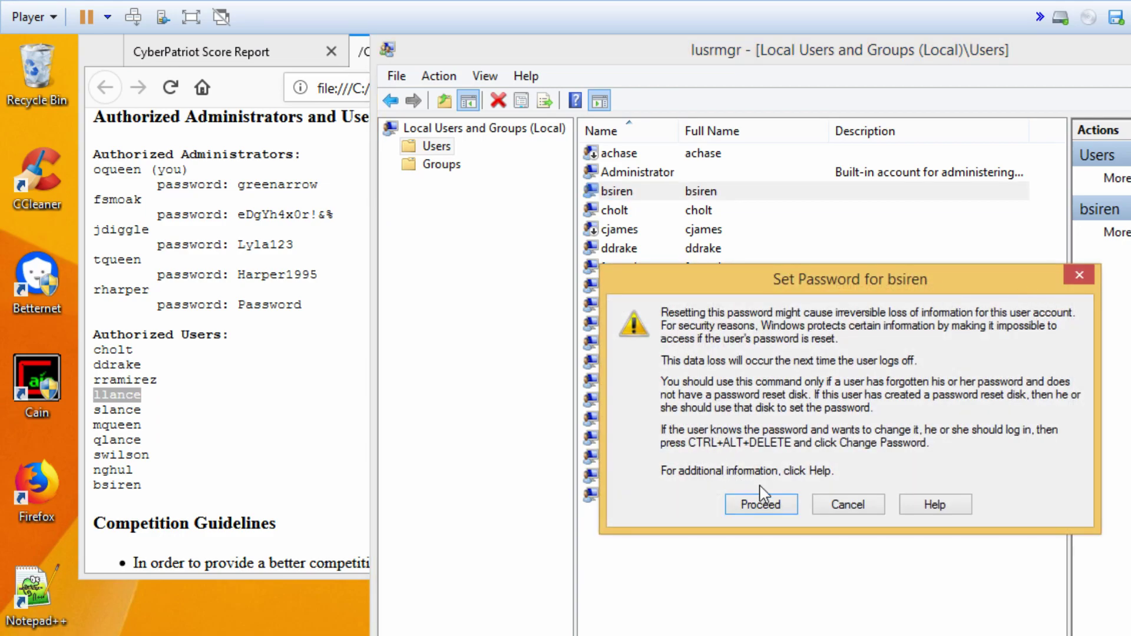
{"action": "left_click", "coordinate": [765, 508]}
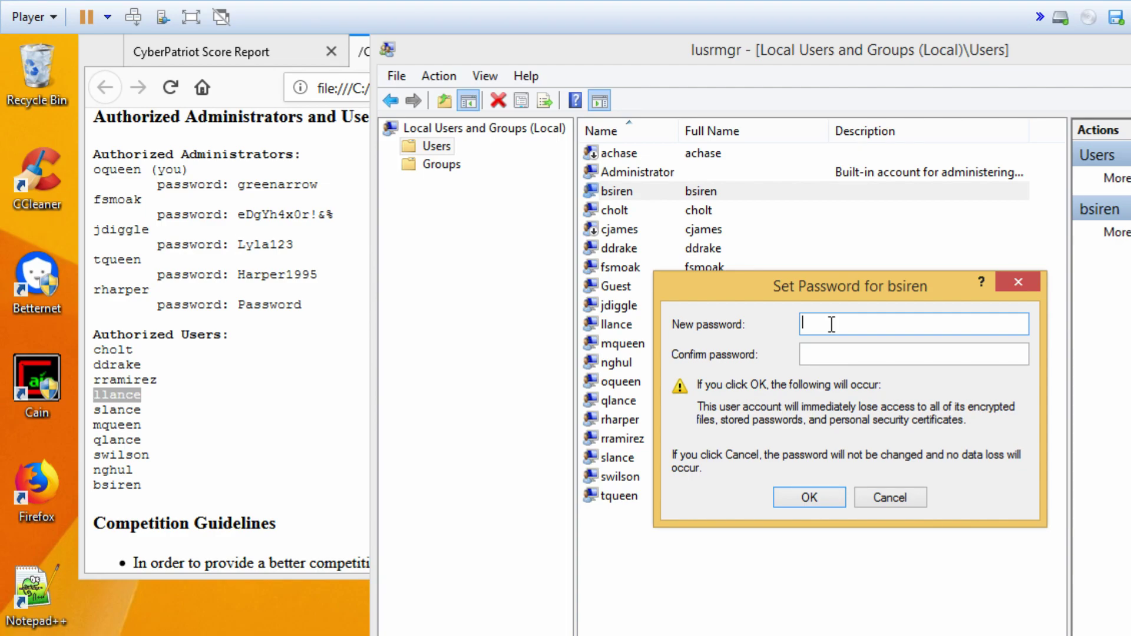
{"action": "left_click", "coordinate": [806, 355]}
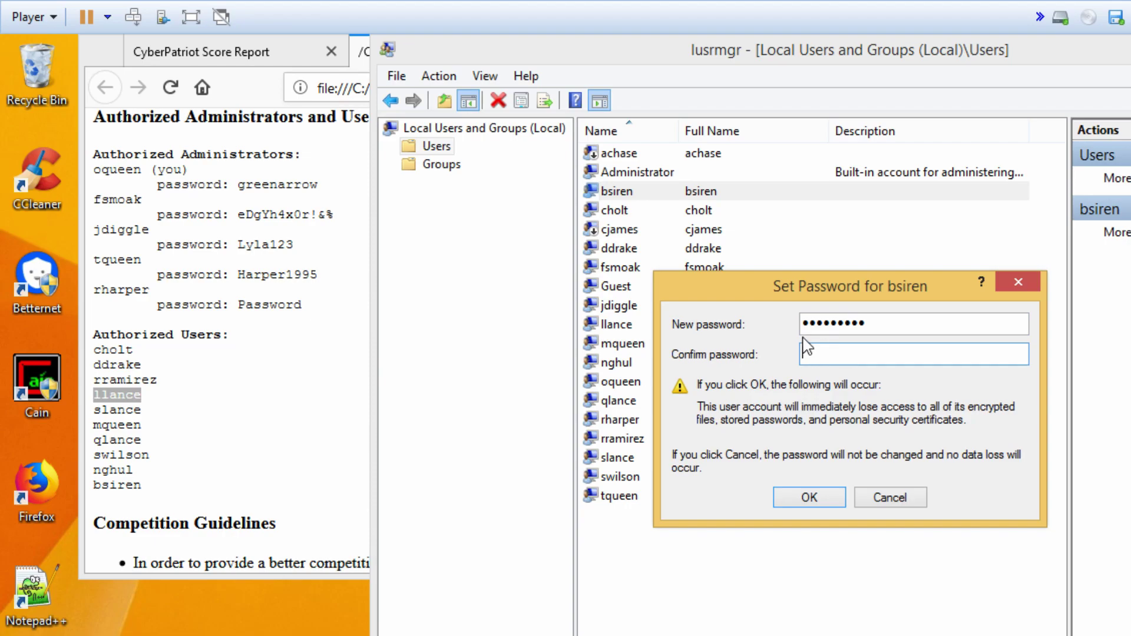
{"action": "type", "text": "Cy"}
{"action": "left_click", "coordinate": [811, 498]}
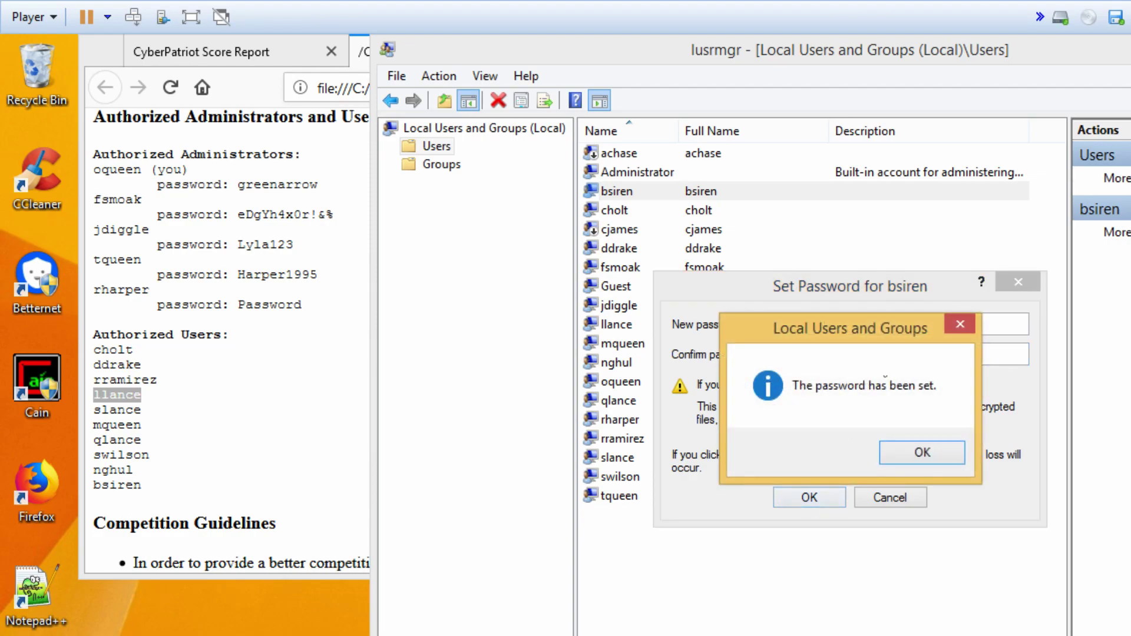
- Dismiss the password confirmation and review cholt's properties, cancelling without changes
{"action": "left_click", "coordinate": [929, 456]}
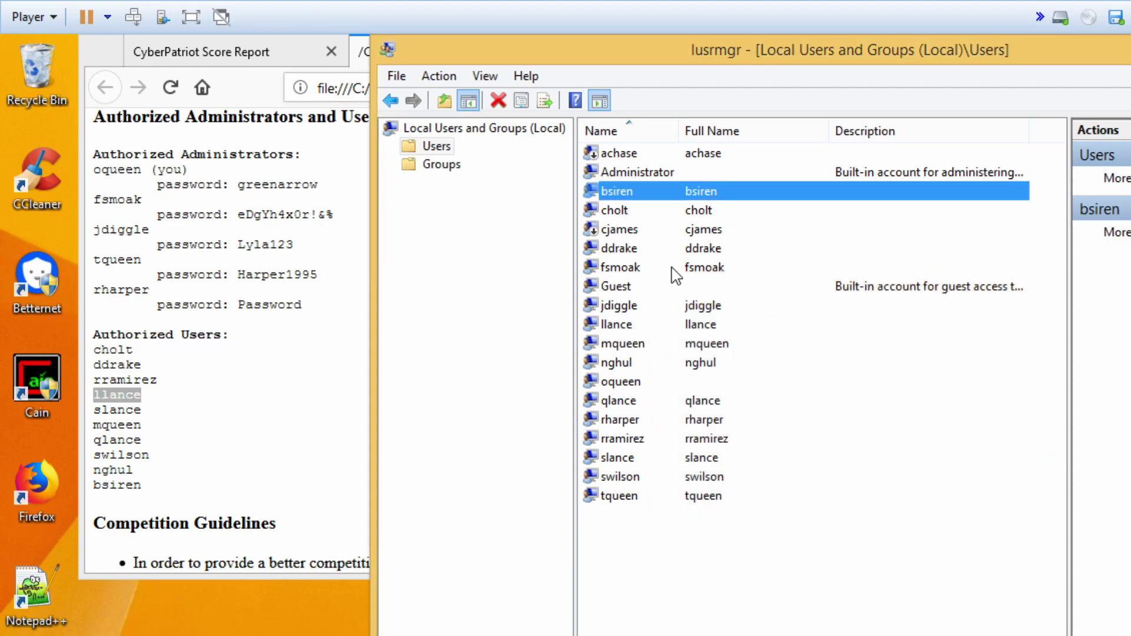
{"action": "double_click", "coordinate": [626, 213]}
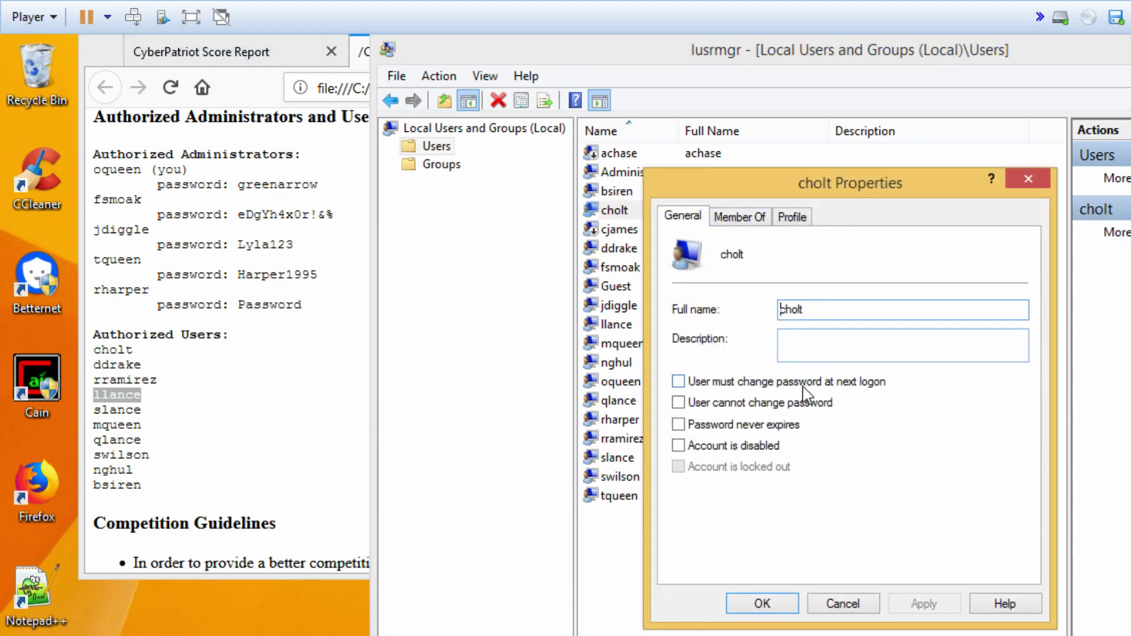
{"action": "left_click", "coordinate": [863, 609]}
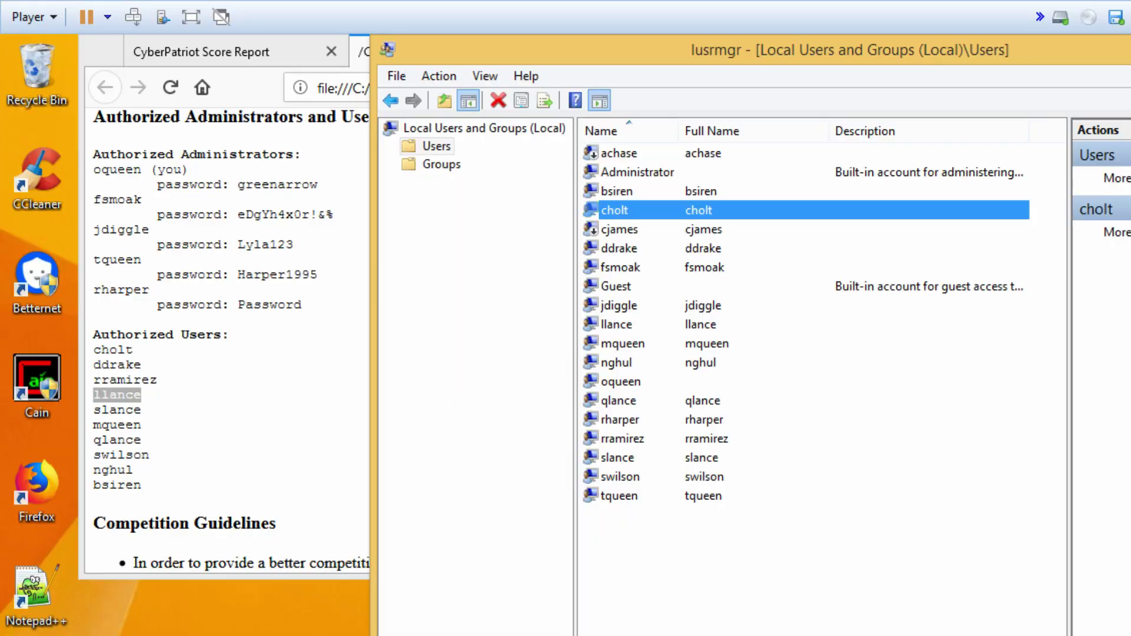
- Search Start for cmd, run Command Prompt as administrator, and move the console lower
{"action": "key", "text": "super"}
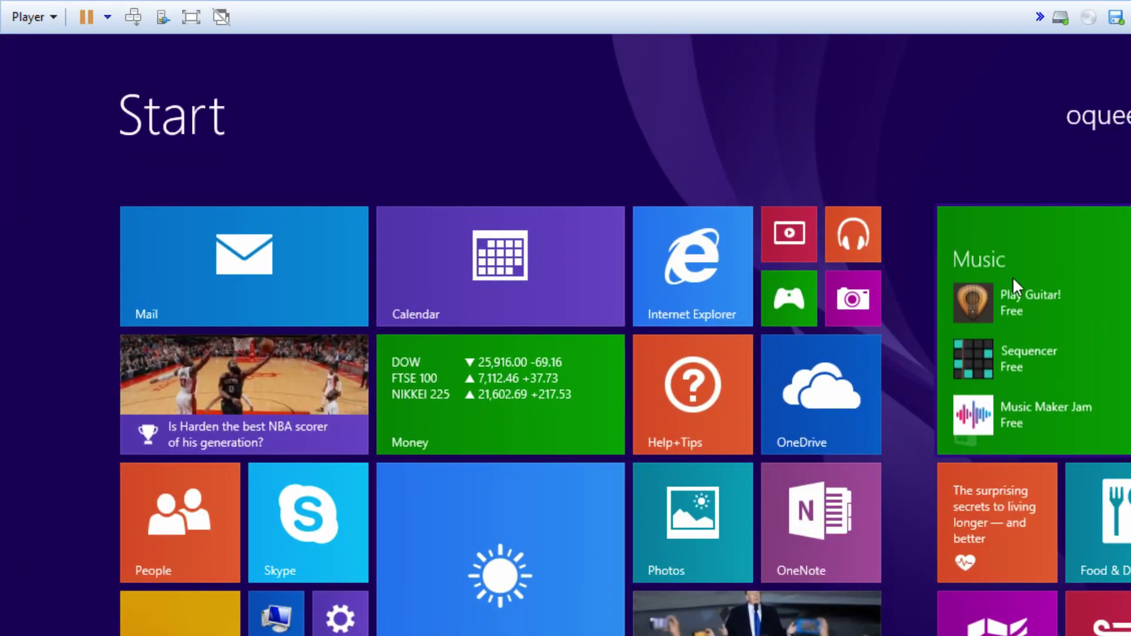
{"action": "key", "text": "super+s"}
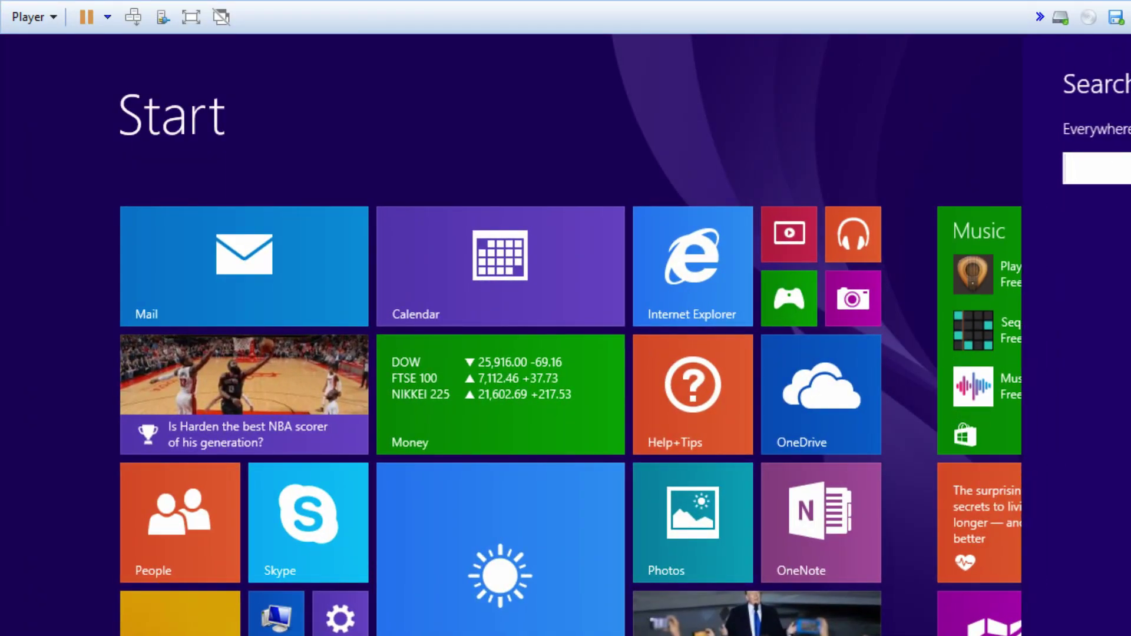
{"action": "type", "text": "cmd"}
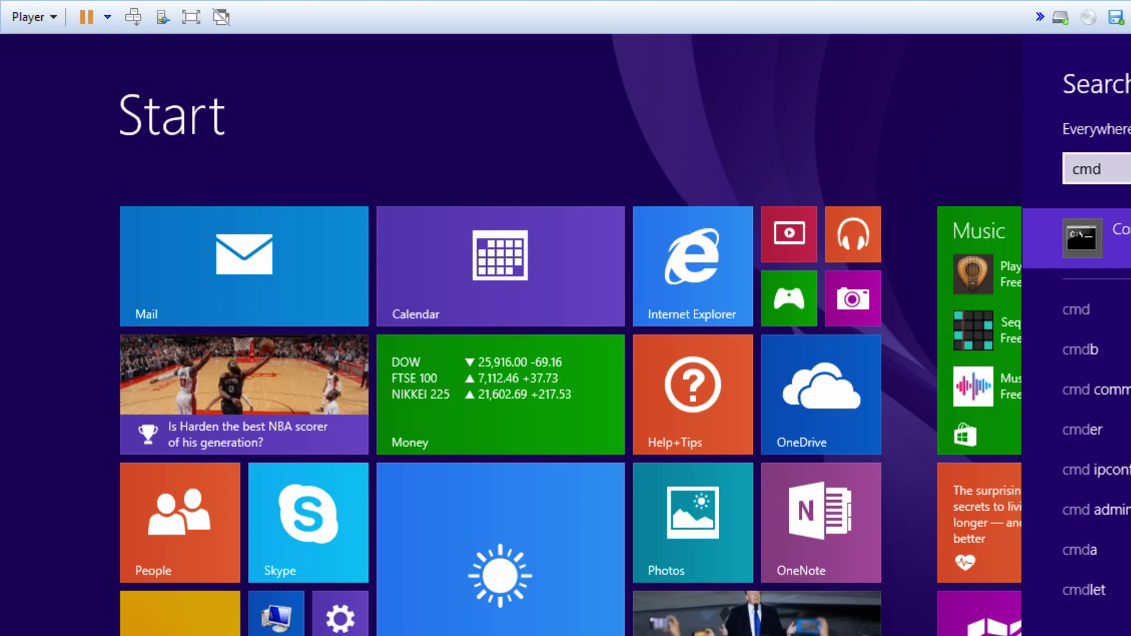
{"action": "right_click", "coordinate": [1081, 243]}
{"action": "left_click", "coordinate": [1111, 397]}
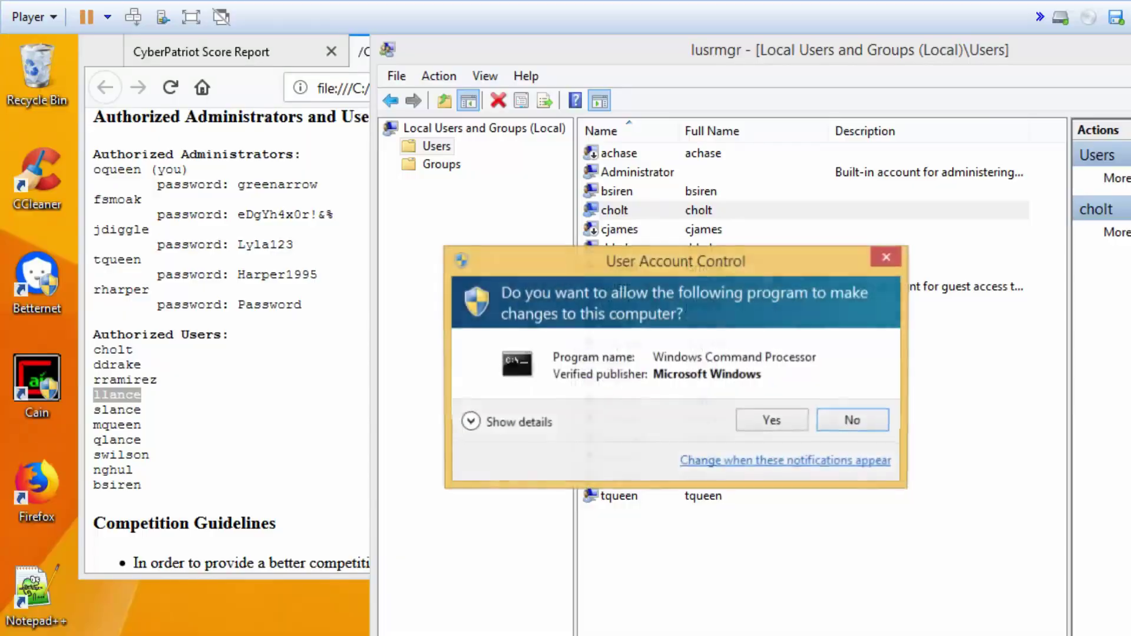
{"action": "left_click", "coordinate": [768, 423]}
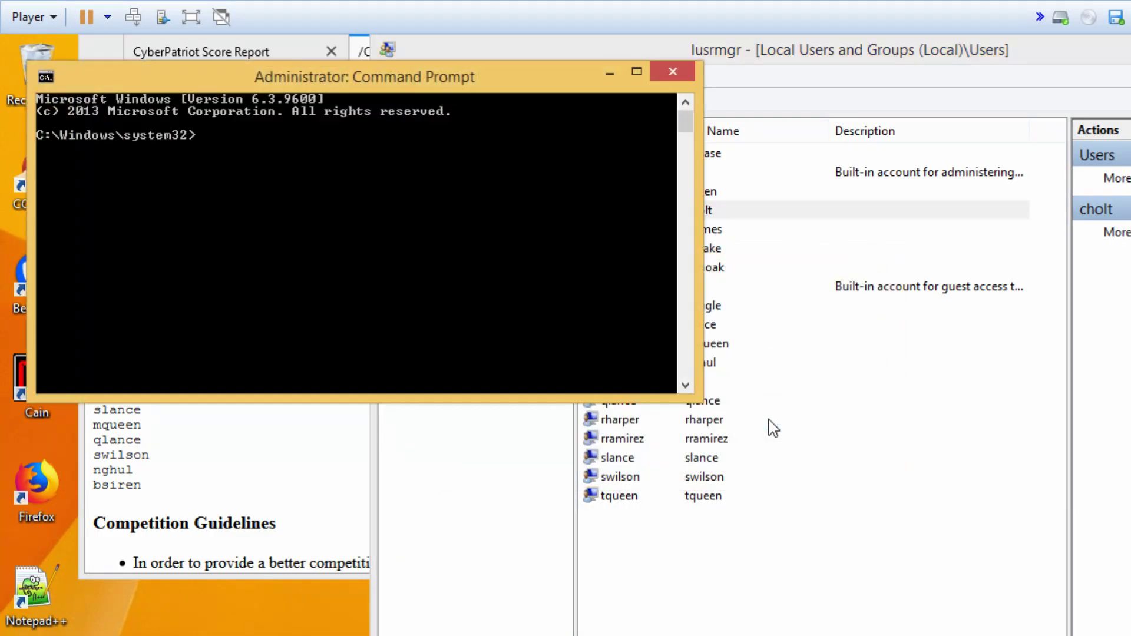
{"action": "left_click_drag", "start_coordinate": [306, 87], "coordinate": [334, 386]}
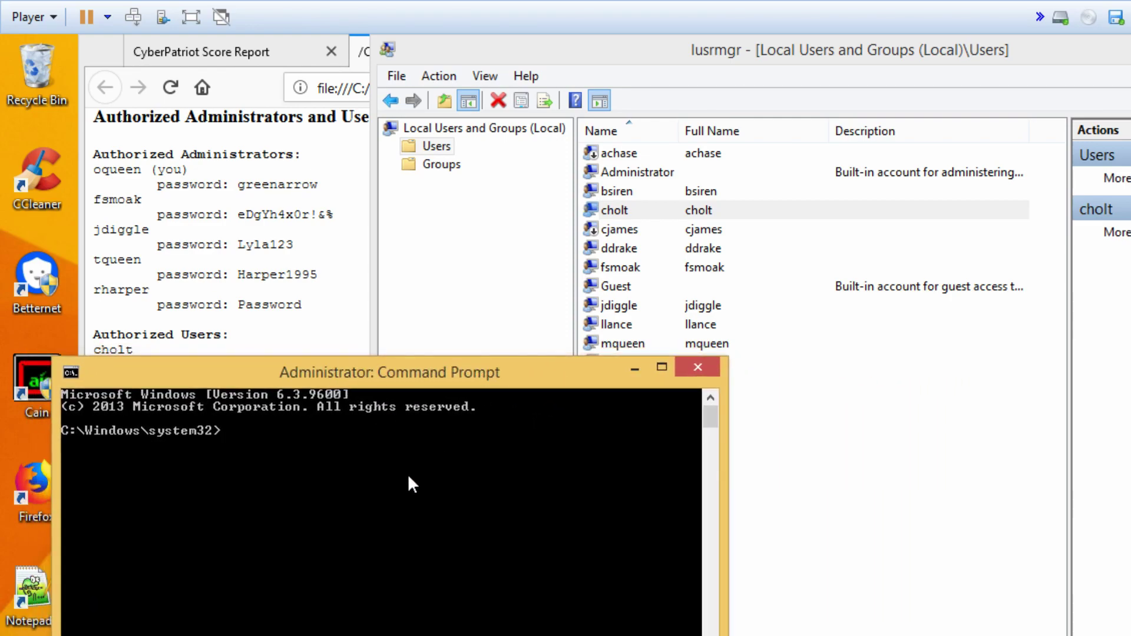
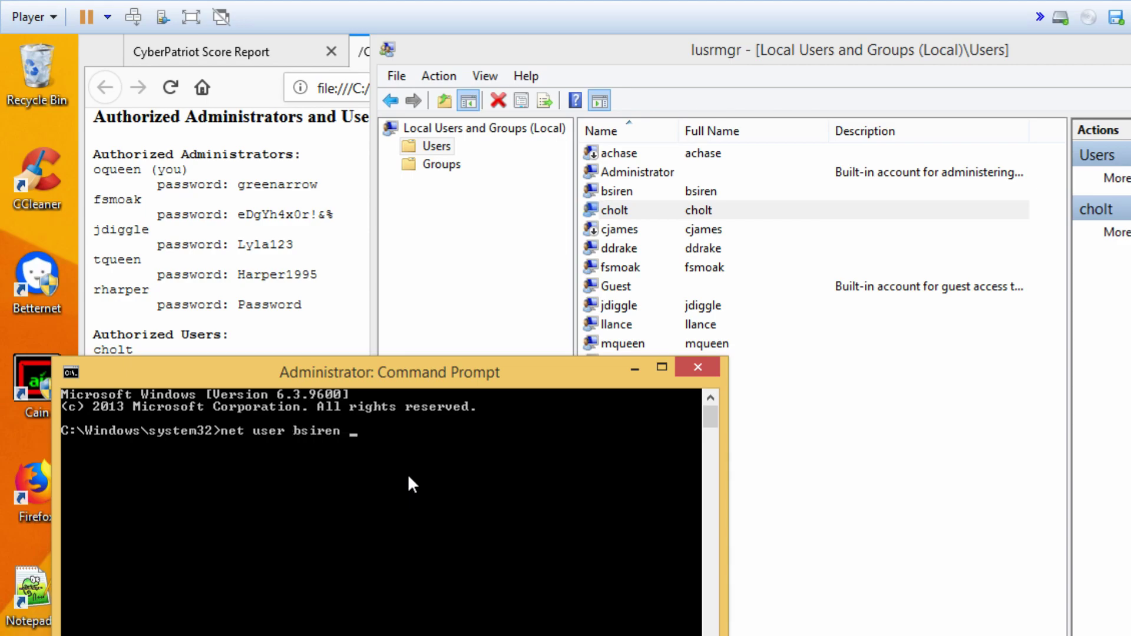
- Reset bsiren and cholt to the shared new password with net user
{"action": "key", "text": "Return"}
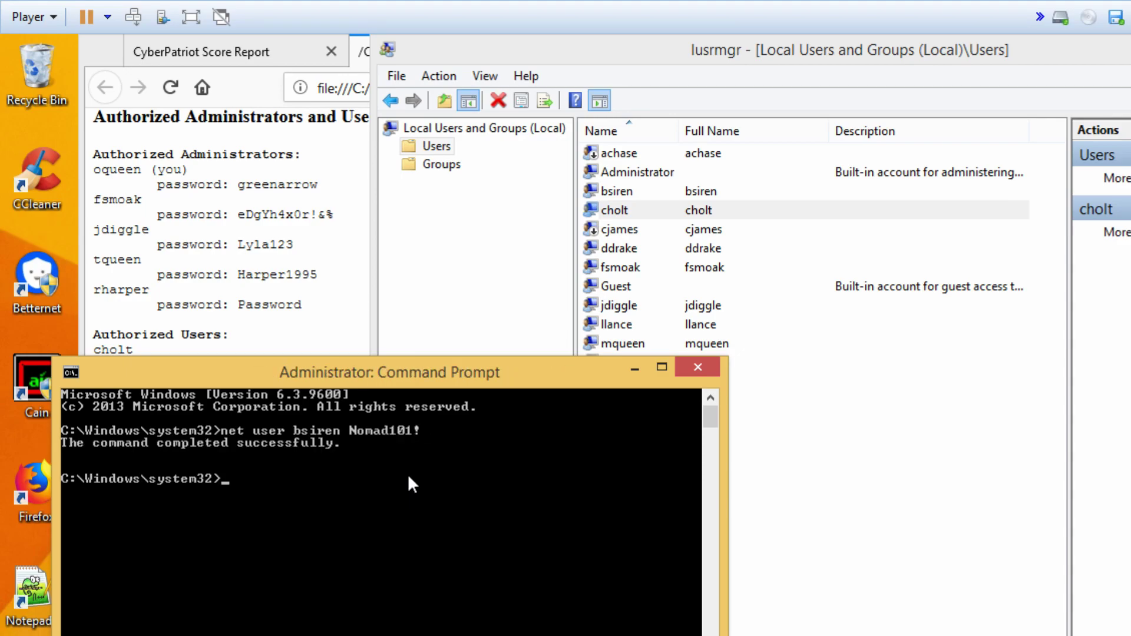
{"action": "key", "text": "Up"}
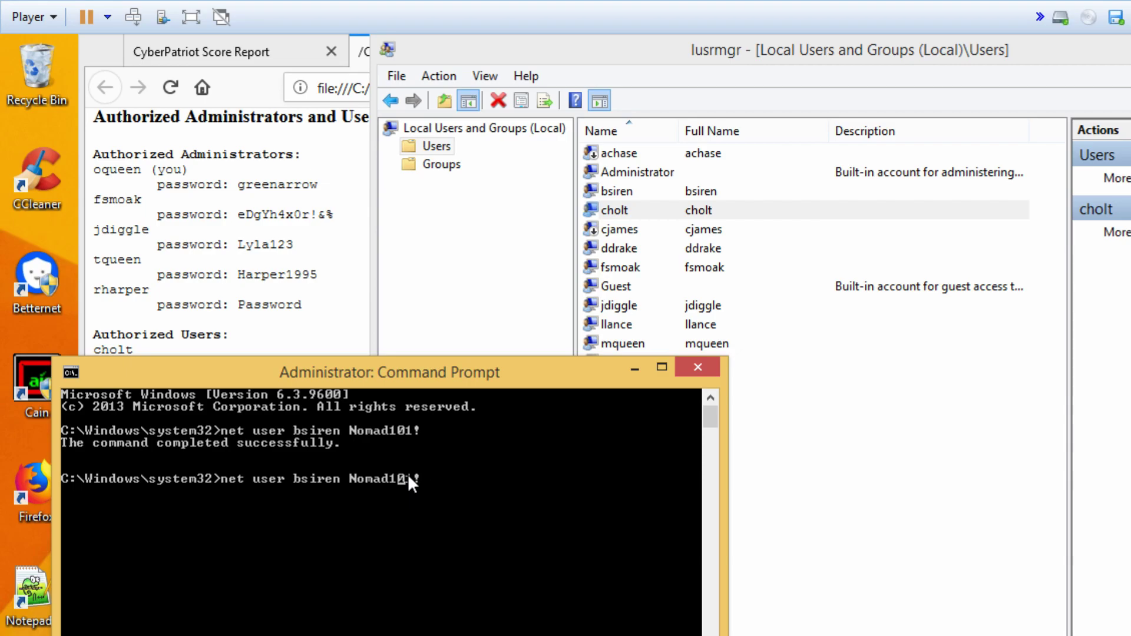
{"action": "key", "text": "Left"}
{"action": "key", "text": "Left"}
{"action": "key", "text": "Left"}
{"action": "key", "text": "Left"}
{"action": "key", "text": "Left"}
{"action": "key", "text": "Left"}
{"action": "key", "text": "Left"}
{"action": "key", "text": "Left"}
{"action": "key", "text": "Left"}
{"action": "key", "text": "BackSpace"}
{"action": "key", "text": "BackSpace"}
{"action": "key", "text": "BackSpace"}
{"action": "key", "text": "BackSpace"}
{"action": "key", "text": "BackSpace"}
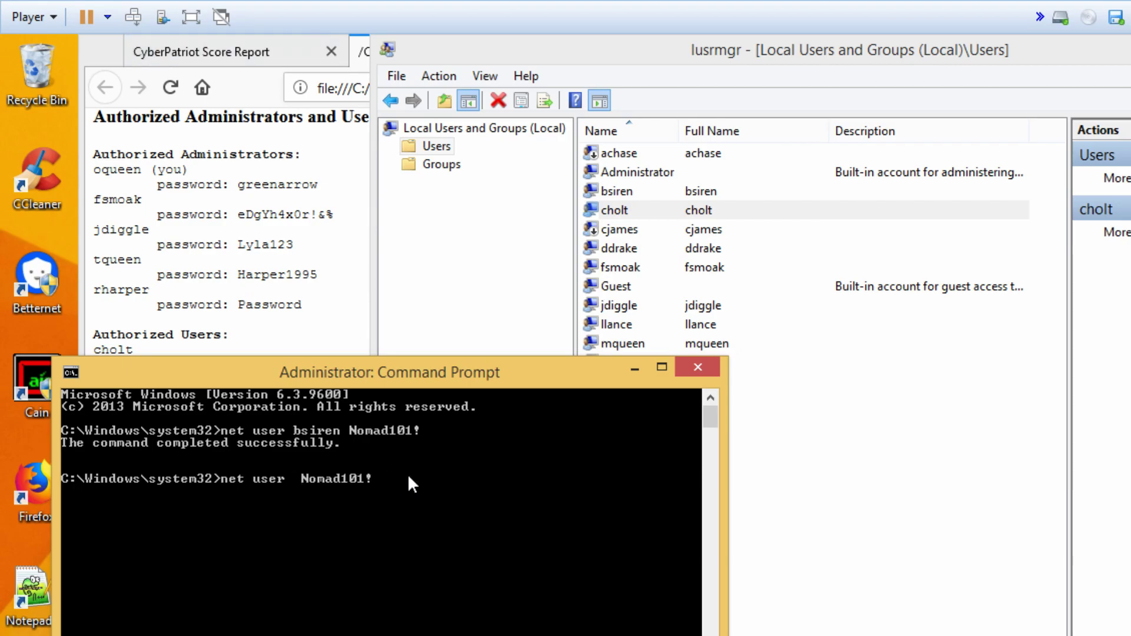
{"action": "key", "text": "Return"}
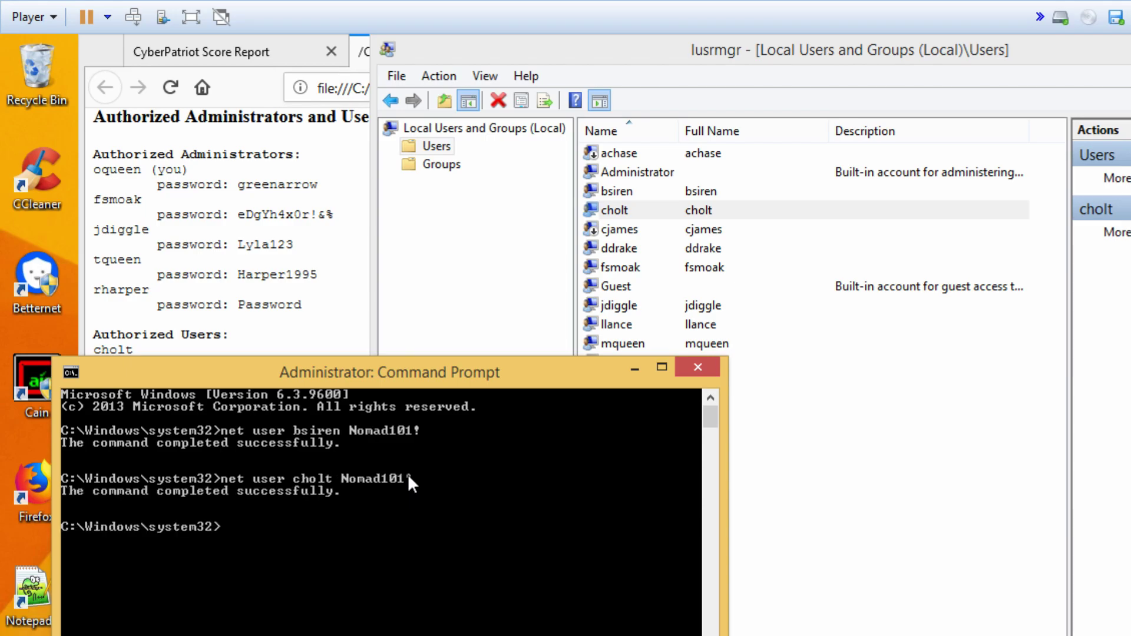
{"action": "key", "text": "Up"}
{"action": "key", "text": "Left"}
{"action": "key", "text": "Left"}
{"action": "key", "text": "Left"}
{"action": "key", "text": "Left"}
{"action": "key", "text": "Left"}
{"action": "key", "text": "Left"}
{"action": "key", "text": "Left"}
{"action": "key", "text": "Left"}
{"action": "key", "text": "Left"}
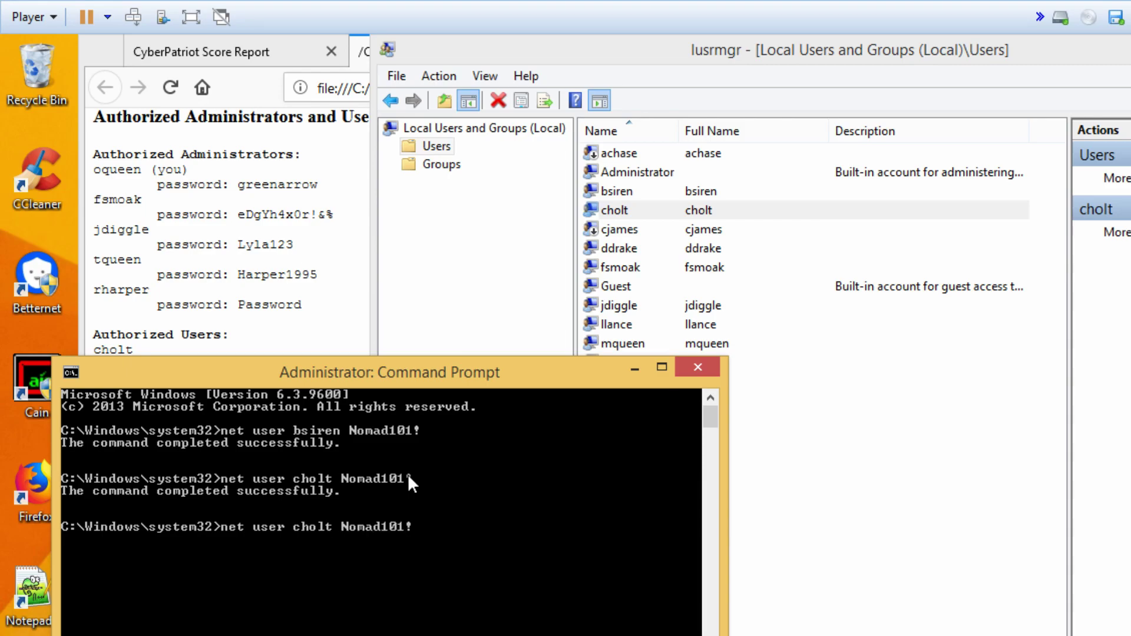
{"action": "key", "text": "BackSpace"}
{"action": "key", "text": "BackSpace"}
{"action": "key", "text": "BackSpace"}
{"action": "key", "text": "BackSpace"}
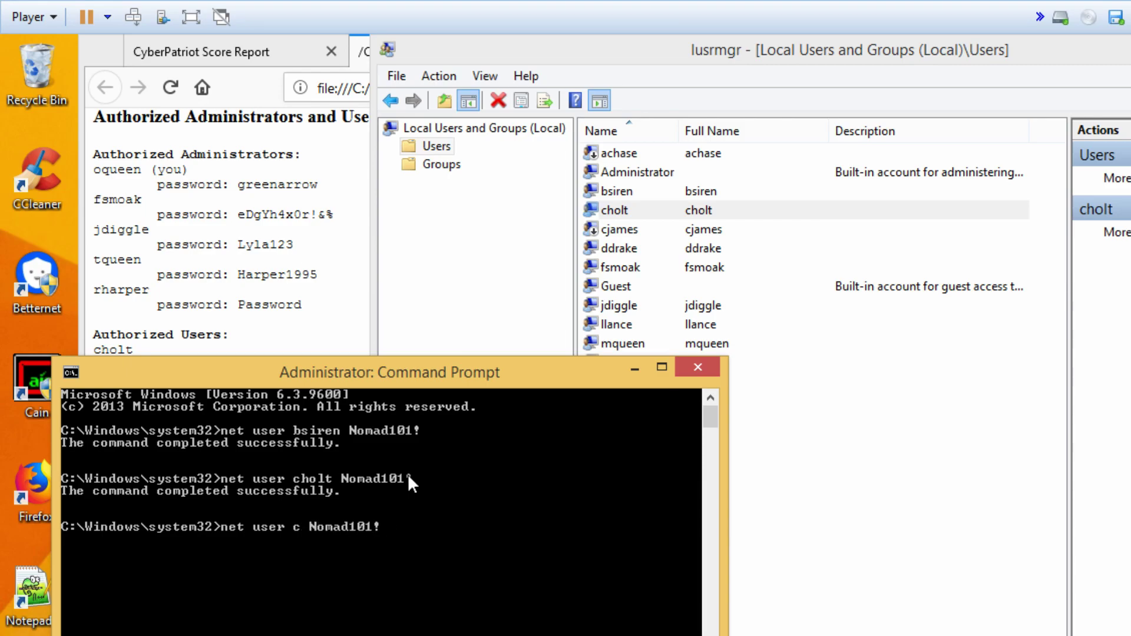
{"action": "key", "text": "BackSpace"}
{"action": "key", "text": "Return"}
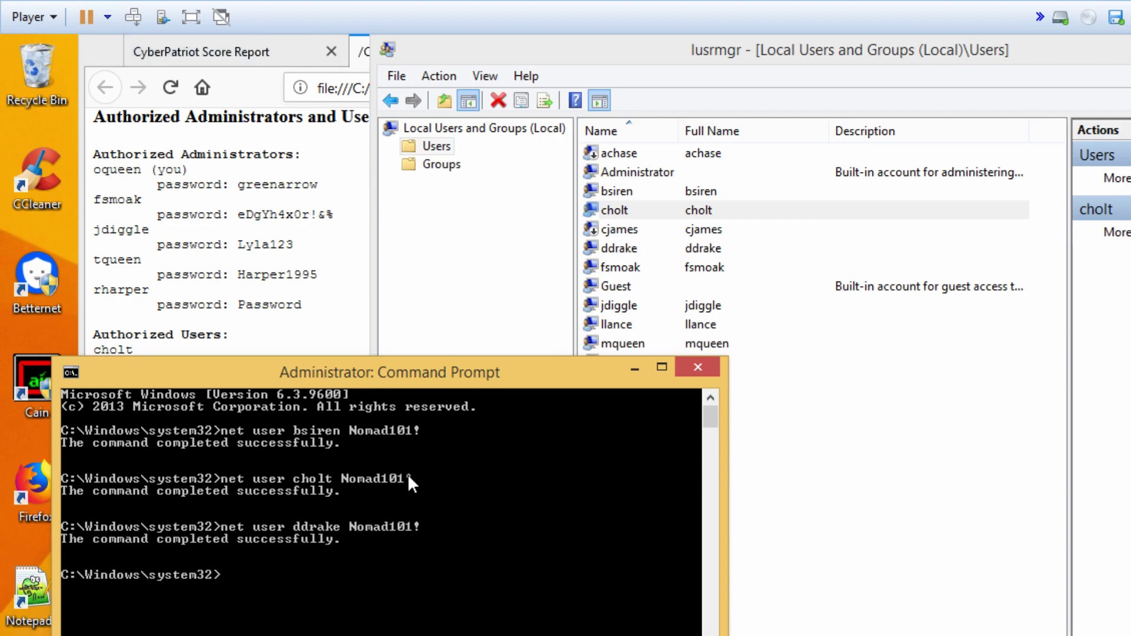
{"action": "key", "text": "Up"}
{"action": "key", "text": "Left"}
{"action": "key", "text": "Left"}
{"action": "key", "text": "Left"}
{"action": "key", "text": "Left"}
{"action": "key", "text": "Left"}
{"action": "key", "text": "Left"}
{"action": "key", "text": "Left"}
{"action": "key", "text": "Left"}
{"action": "key", "text": "Left"}
{"action": "key", "text": "Left"}
{"action": "key", "text": "BackSpace"}
{"action": "key", "text": "BackSpace"}
{"action": "key", "text": "BackSpace"}
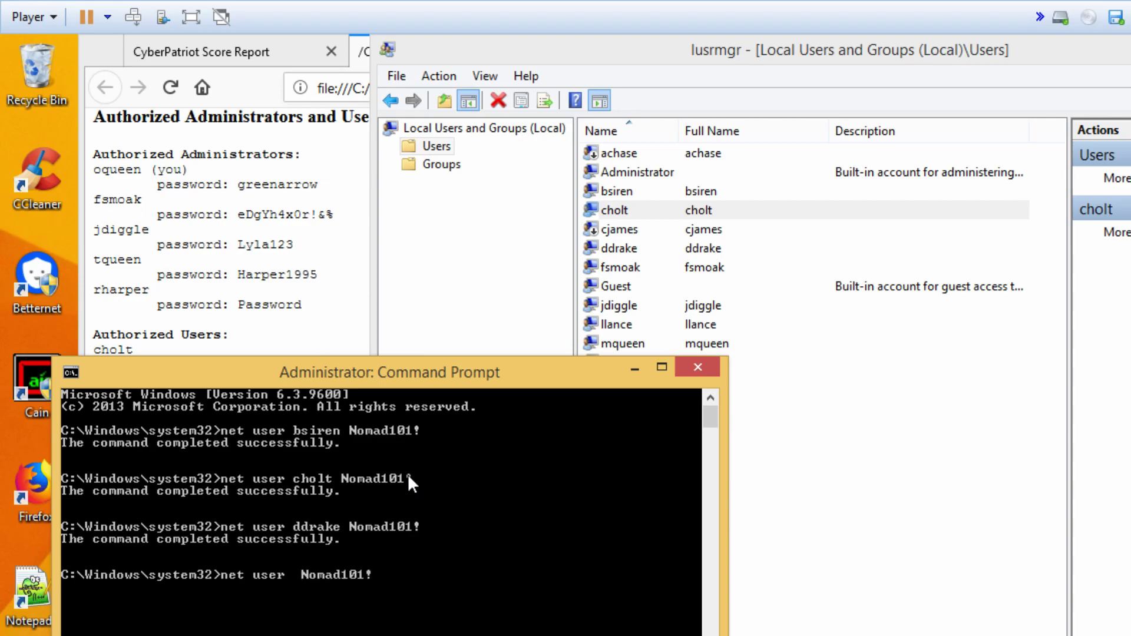
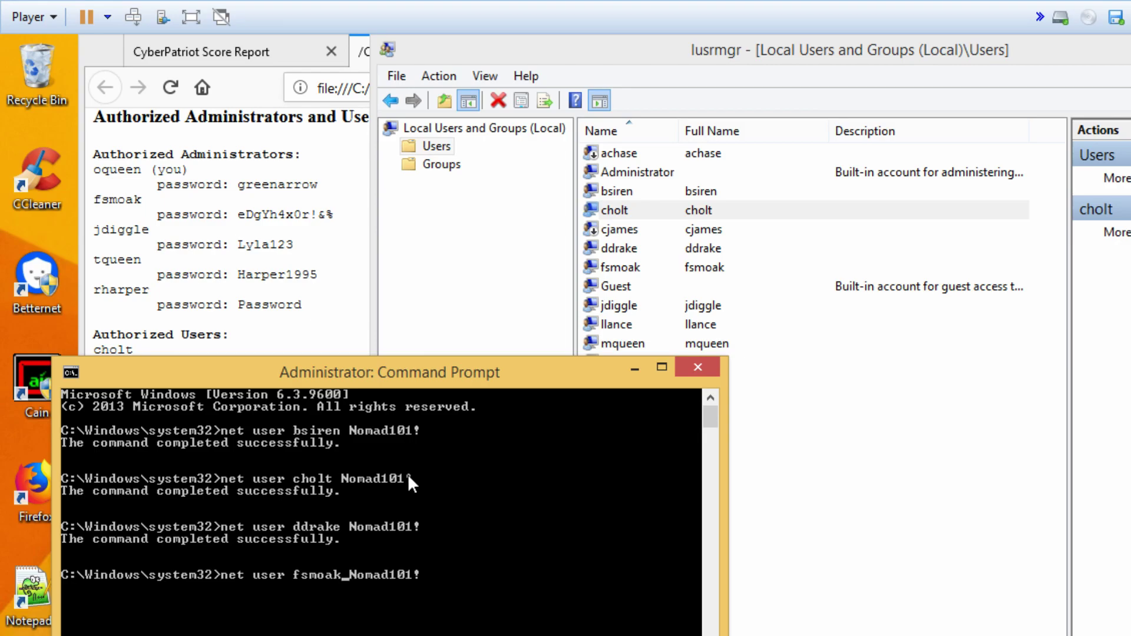
{"action": "key", "text": "Return"}
{"action": "key", "text": "Up"}
{"action": "key", "text": "Left"}
{"action": "key", "text": "Left"}
{"action": "key", "text": "Left"}
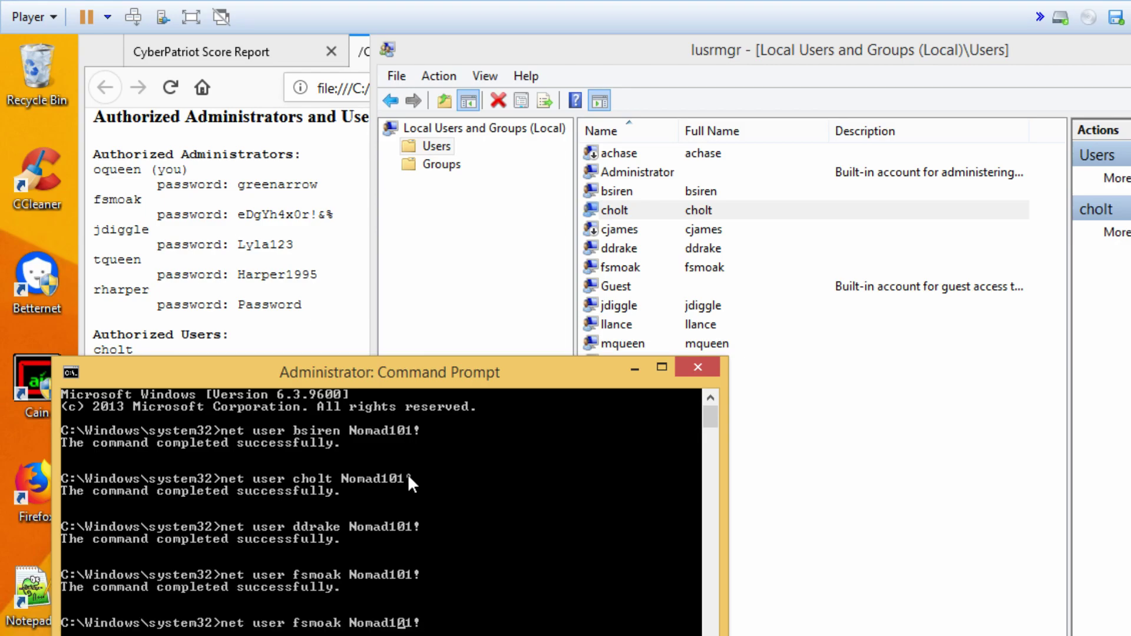
{"action": "key", "text": "Left"}
{"action": "key", "text": "Left"}
{"action": "key", "text": "Left"}
{"action": "key", "text": "Left"}
{"action": "key", "text": "Left"}
{"action": "key", "text": "Left"}
{"action": "key", "text": "Left"}
{"action": "key", "text": "BackSpace"}
{"action": "key", "text": "BackSpace"}
{"action": "key", "text": "BackSpace"}
{"action": "key", "text": "BackSpace"}
{"action": "key", "text": "BackSpace"}
{"action": "key", "text": "BackSpace"}
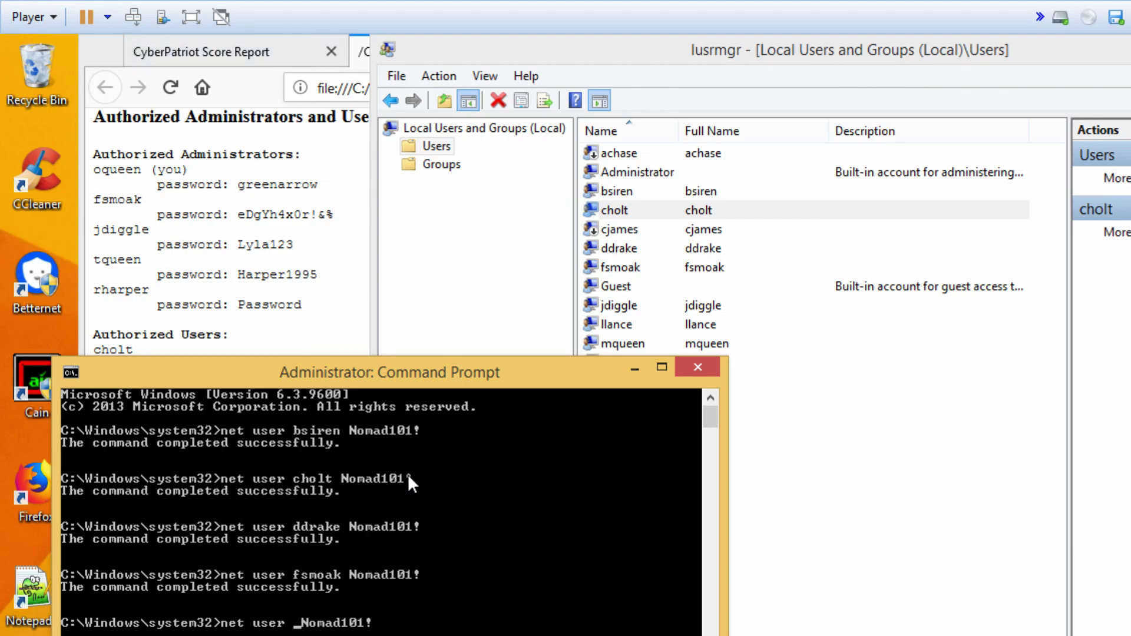
{"action": "key", "text": "BackSpace"}
{"action": "key", "text": "BackSpace"}
{"action": "key", "text": "BackSpace"}
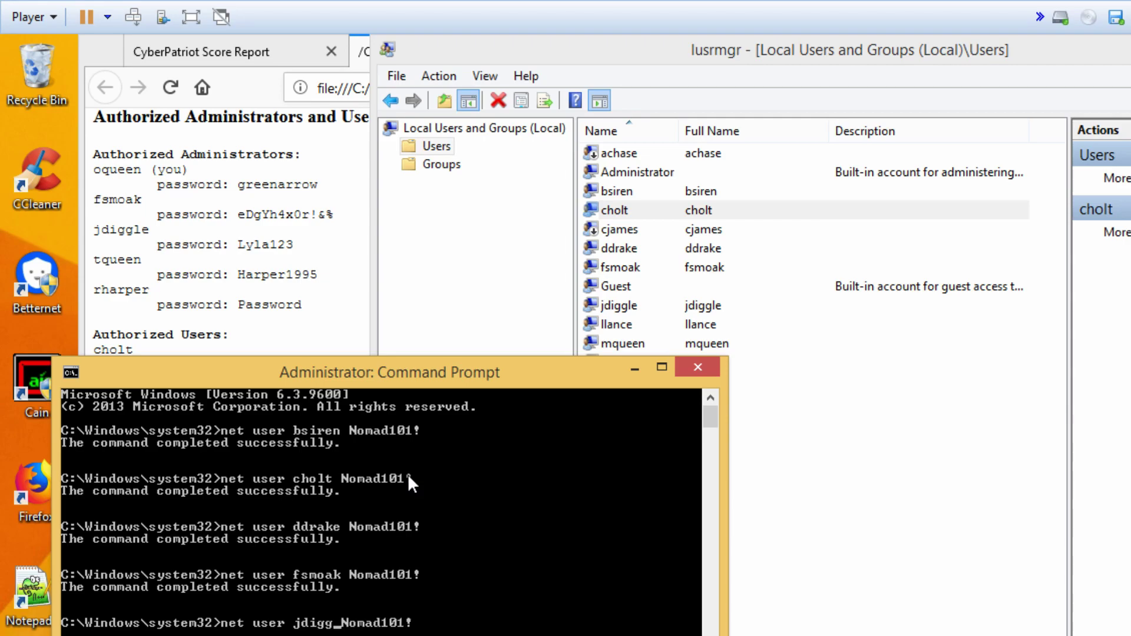
{"action": "key", "text": "Return"}
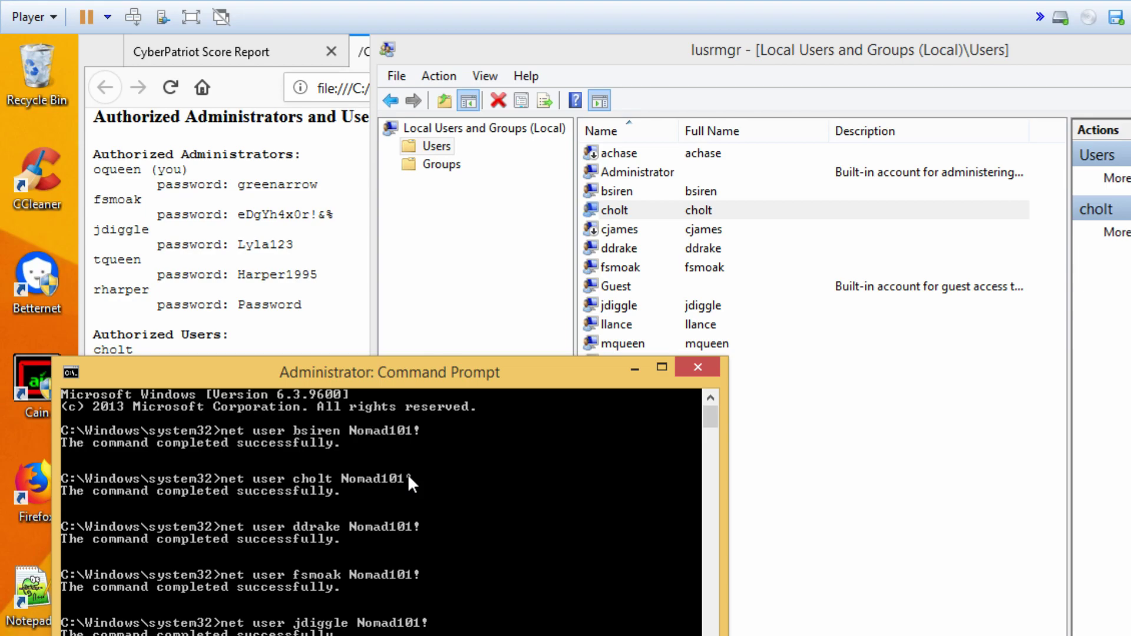
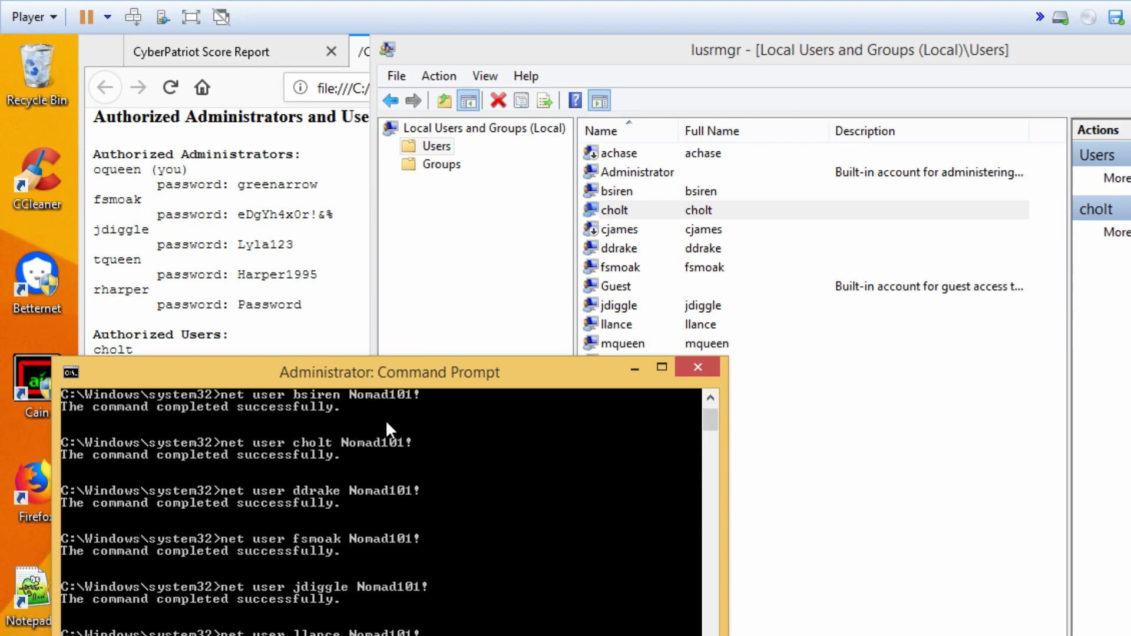
- Move the console aside to view the user list and reset mqueen's password
{"action": "left_click_drag", "start_coordinate": [395, 382], "coordinate": [1071, 191]}
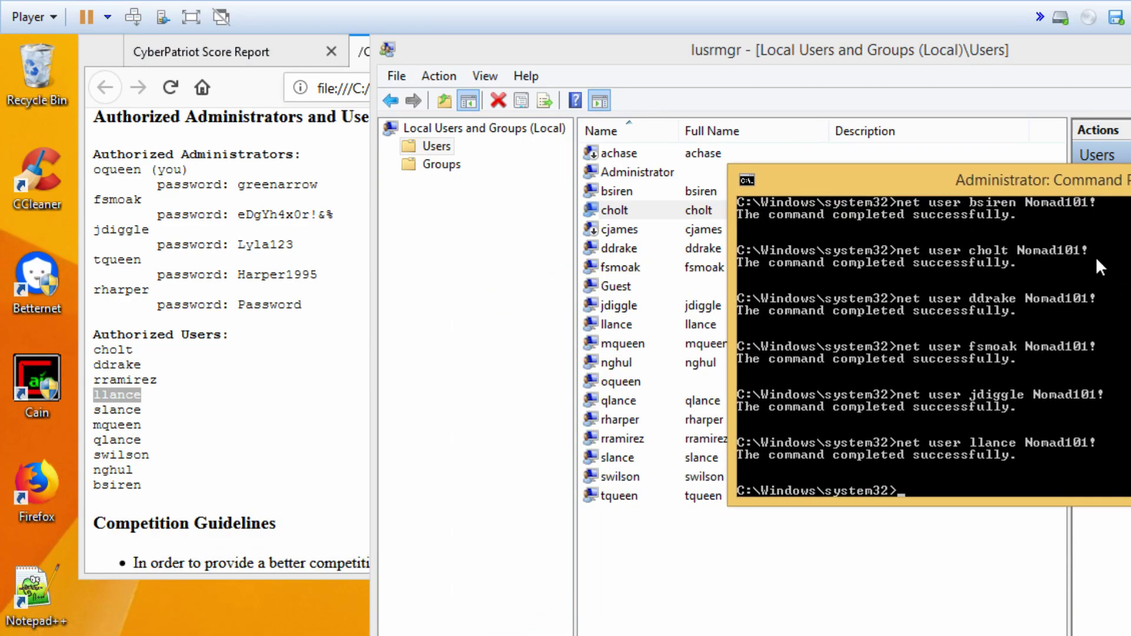
{"action": "key", "text": "Up"}
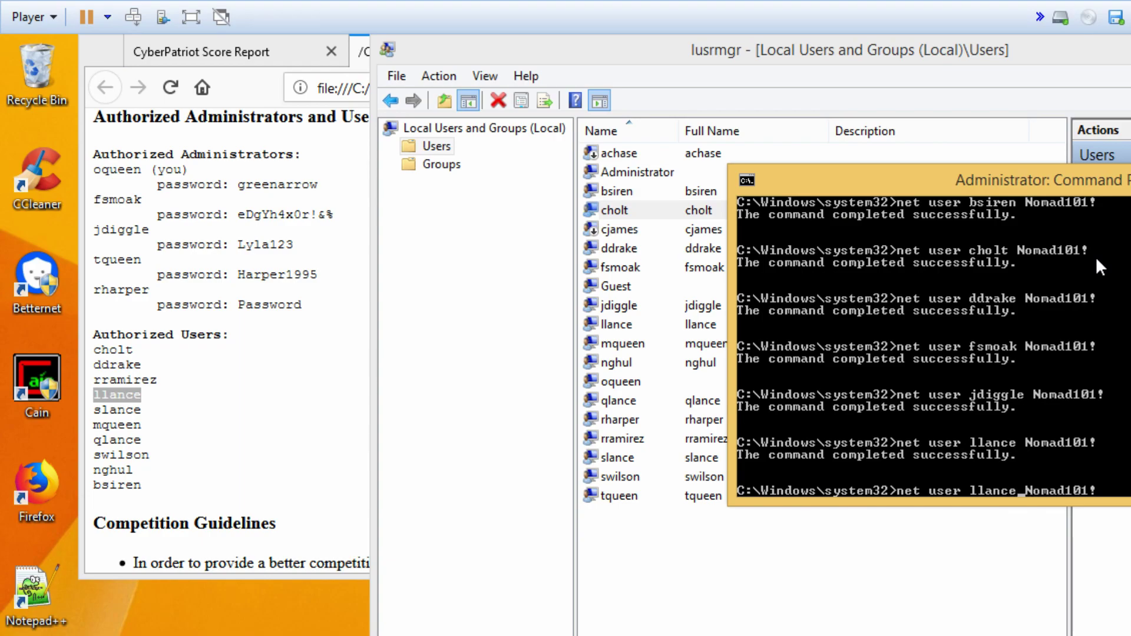
{"action": "key", "text": "BackSpace"}
{"action": "key", "text": "BackSpace"}
{"action": "key", "text": "BackSpace"}
{"action": "key", "text": "BackSpace"}
{"action": "key", "text": "BackSpace"}
{"action": "key", "text": "BackSpace"}
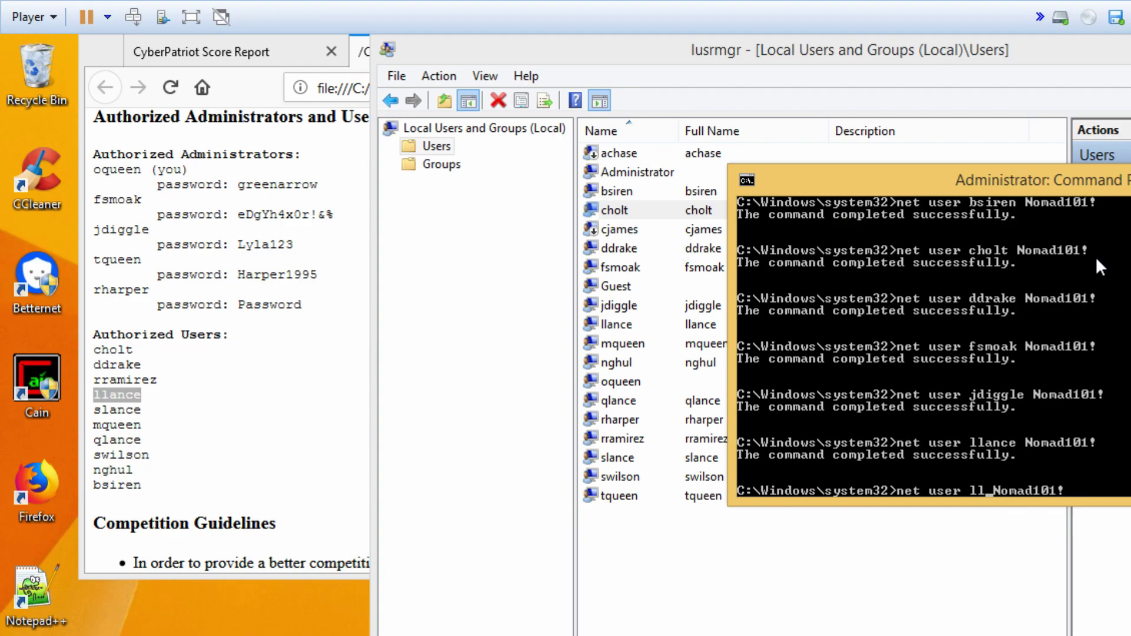
{"action": "type", "text": "mqueen"}
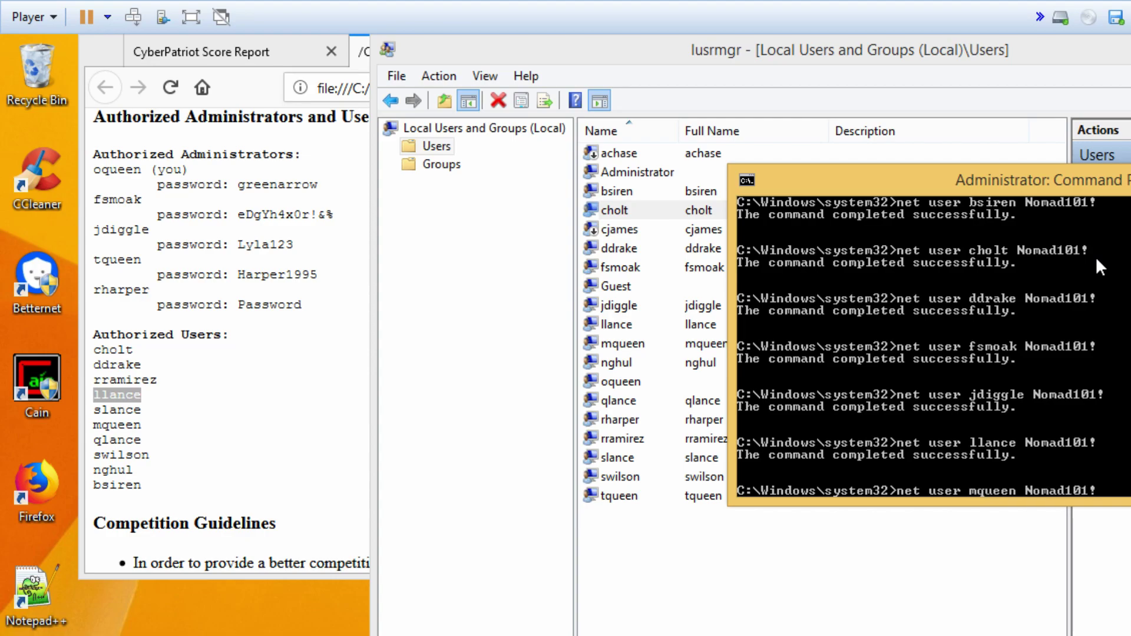
{"action": "key", "text": "Return"}
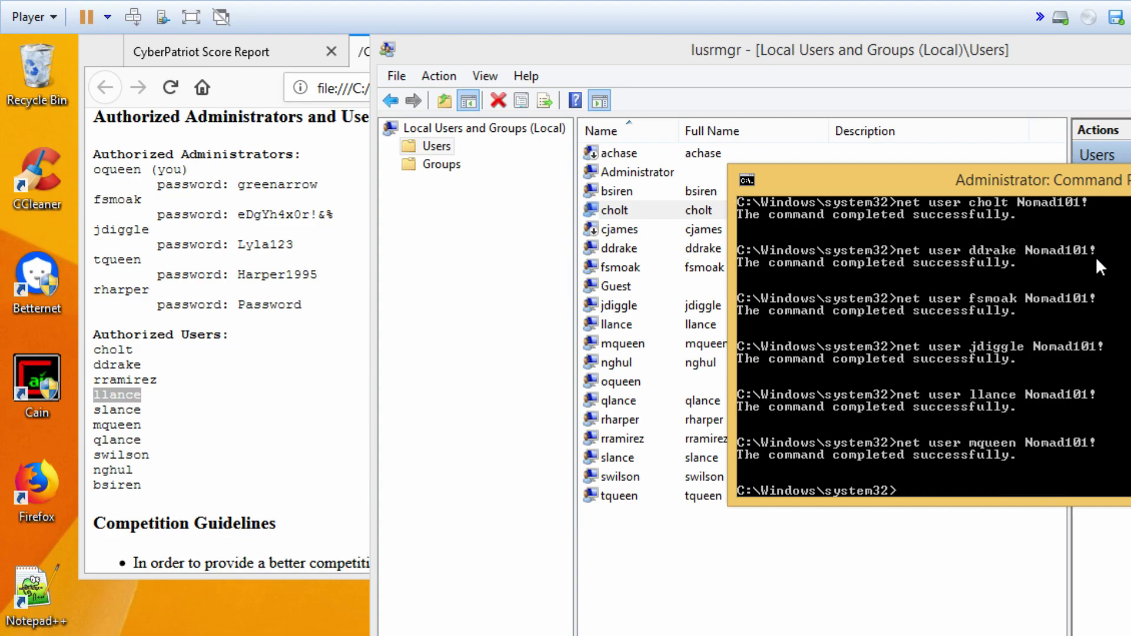
- Reset nghul and oqueen to the shared password via net user
{"action": "key", "text": "Up"}
{"action": "key", "text": "Left"}
{"action": "key", "text": "Left"}
{"action": "key", "text": "Left"}
{"action": "key", "text": "Left"}
{"action": "key", "text": "BackSpace"}
{"action": "key", "text": "BackSpace"}
{"action": "key", "text": "BackSpace"}
{"action": "key", "text": "BackSpace"}
{"action": "key", "text": "BackSpace"}
{"action": "key", "text": "BackSpace"}
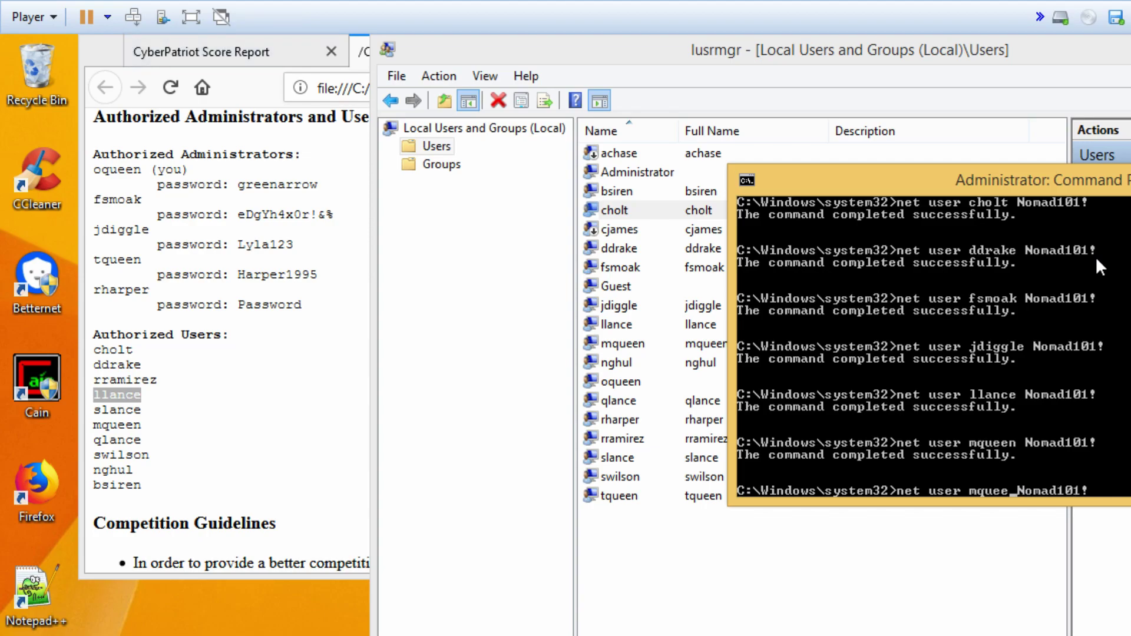
{"action": "type", "text": "n"}
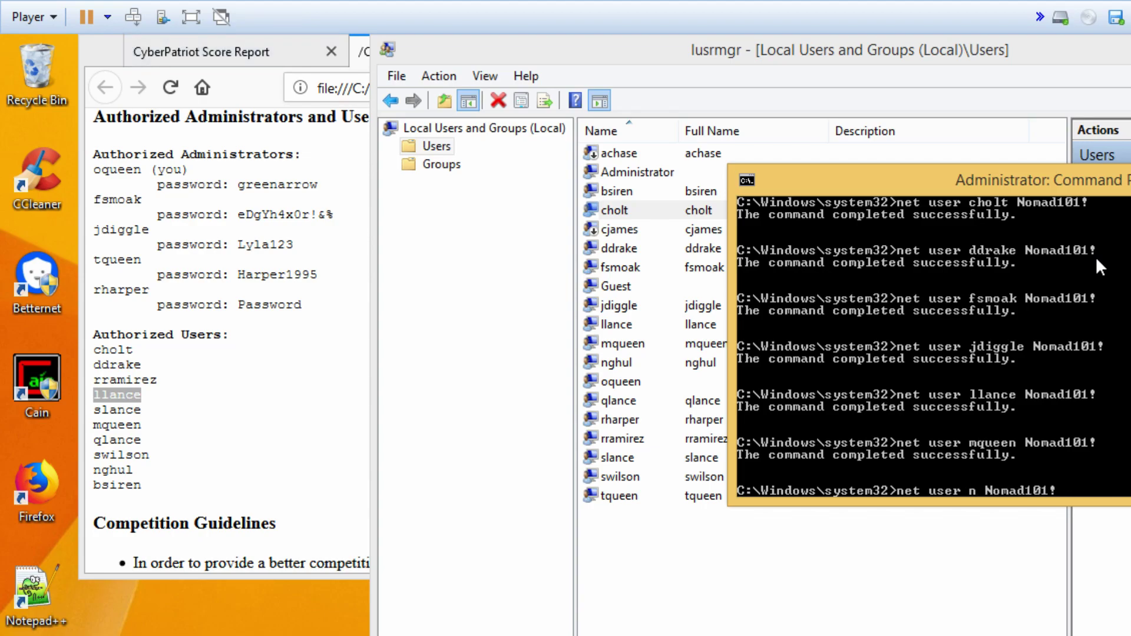
{"action": "type", "text": "ghul"}
{"action": "key", "text": "Return"}
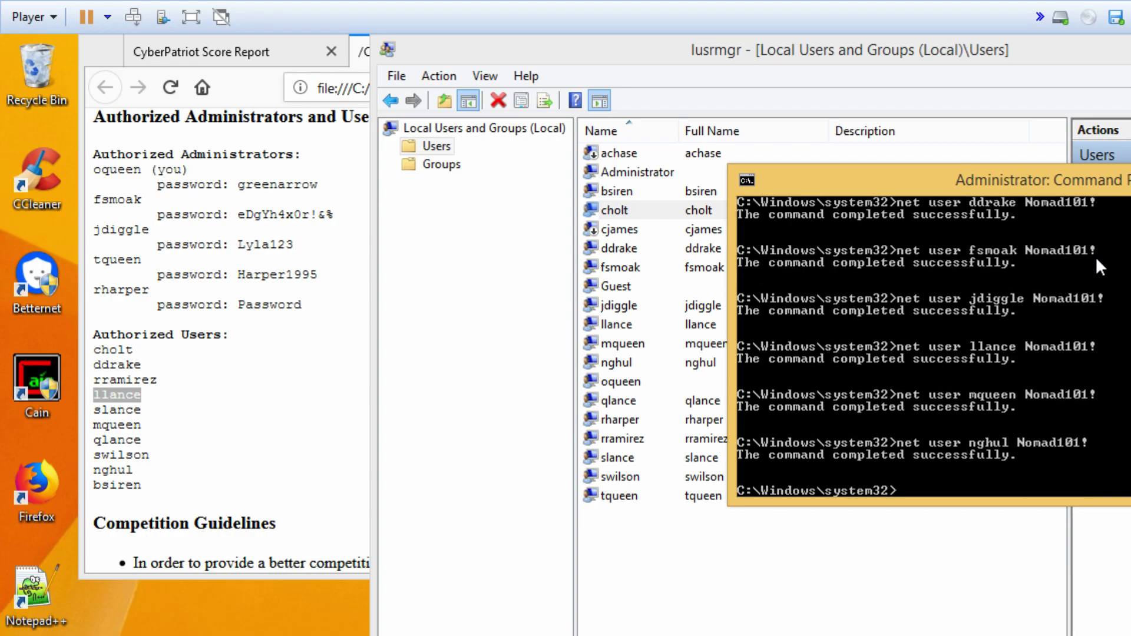
{"action": "key", "text": "Up"}
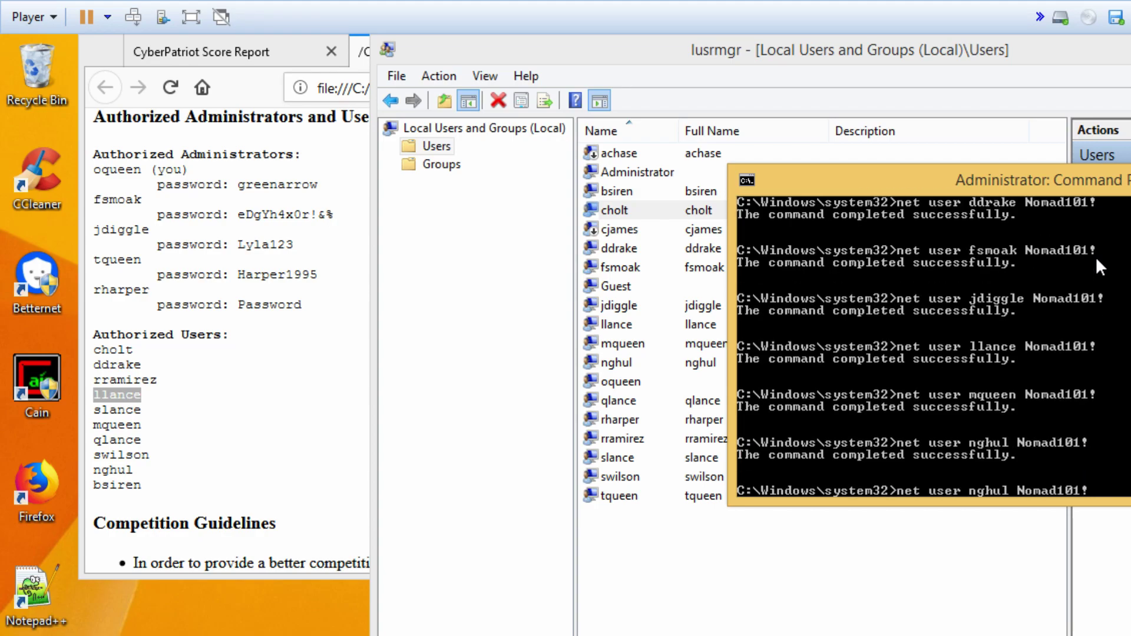
{"action": "key", "text": "BackSpace"}
{"action": "key", "text": "BackSpace"}
{"action": "key", "text": "BackSpace"}
{"action": "key", "text": "BackSpace"}
{"action": "key", "text": "BackSpace"}
{"action": "type", "text": "oqueen"}
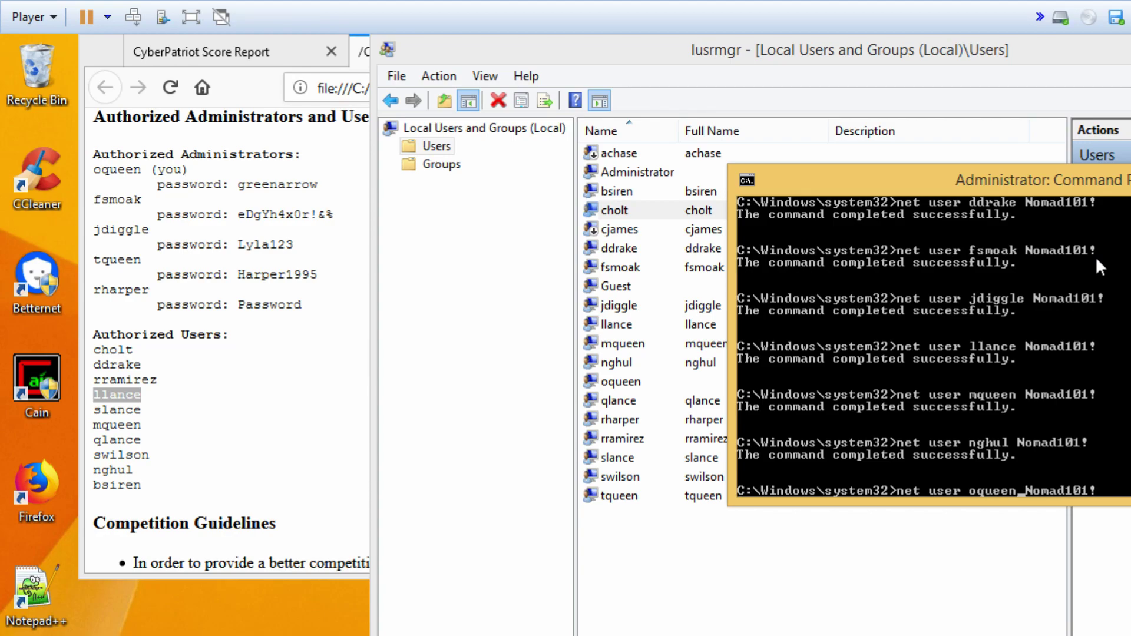
{"action": "key", "text": "Return"}
- Reset qlance and rharper to the shared password via net user
{"action": "key", "text": "Up"}
{"action": "key", "text": "Left"}
{"action": "key", "text": "Left"}
{"action": "key", "text": "Left"}
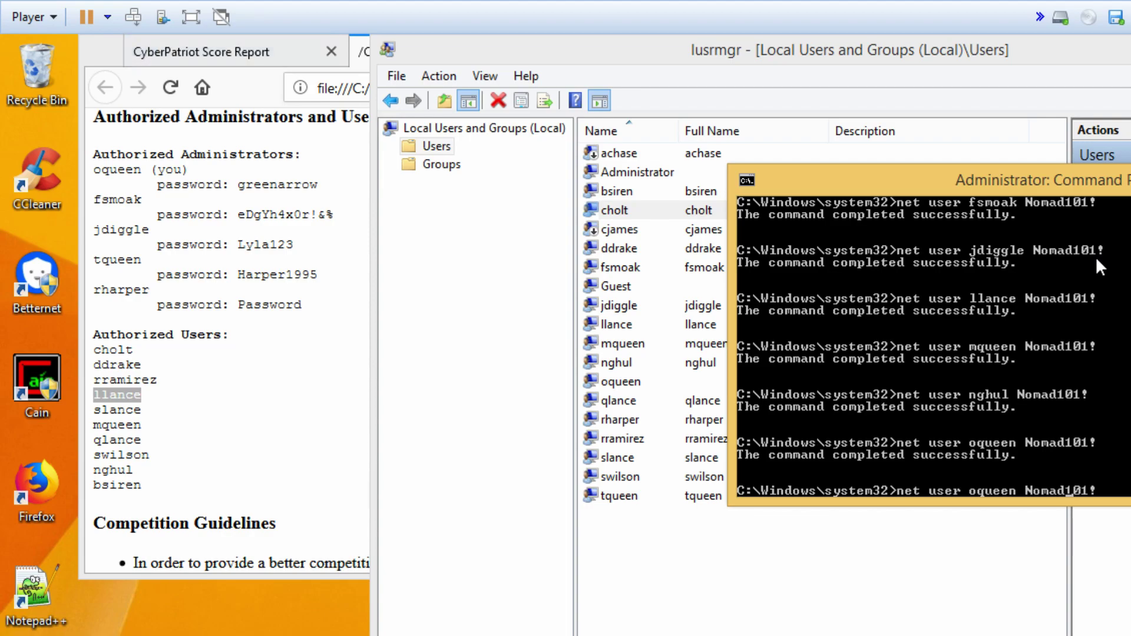
{"action": "key", "text": "BackSpace"}
{"action": "key", "text": "BackSpace"}
{"action": "key", "text": "BackSpace"}
{"action": "key", "text": "BackSpace"}
{"action": "key", "text": "BackSpace"}
{"action": "key", "text": "BackSpace"}
{"action": "type", "text": "qlance"}
{"action": "key", "text": "Return"}
{"action": "key", "text": "Up"}
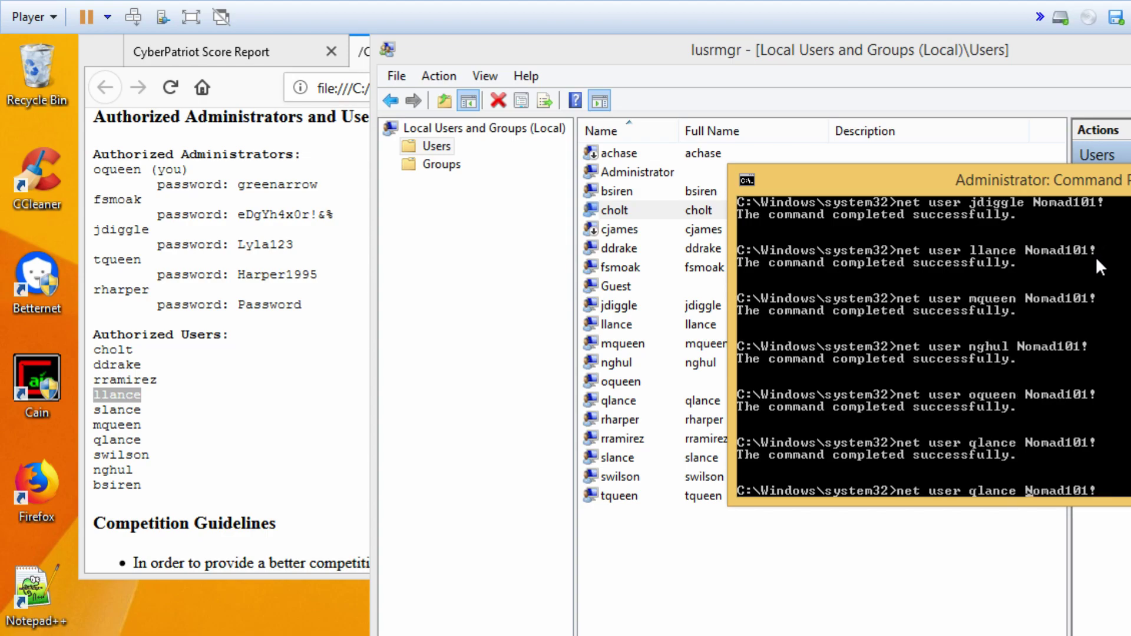
{"action": "key", "text": "BackSpace"}
{"action": "key", "text": "BackSpace"}
{"action": "key", "text": "BackSpace"}
{"action": "key", "text": "BackSpace"}
{"action": "key", "text": "BackSpace"}
{"action": "key", "text": "BackSpace"}
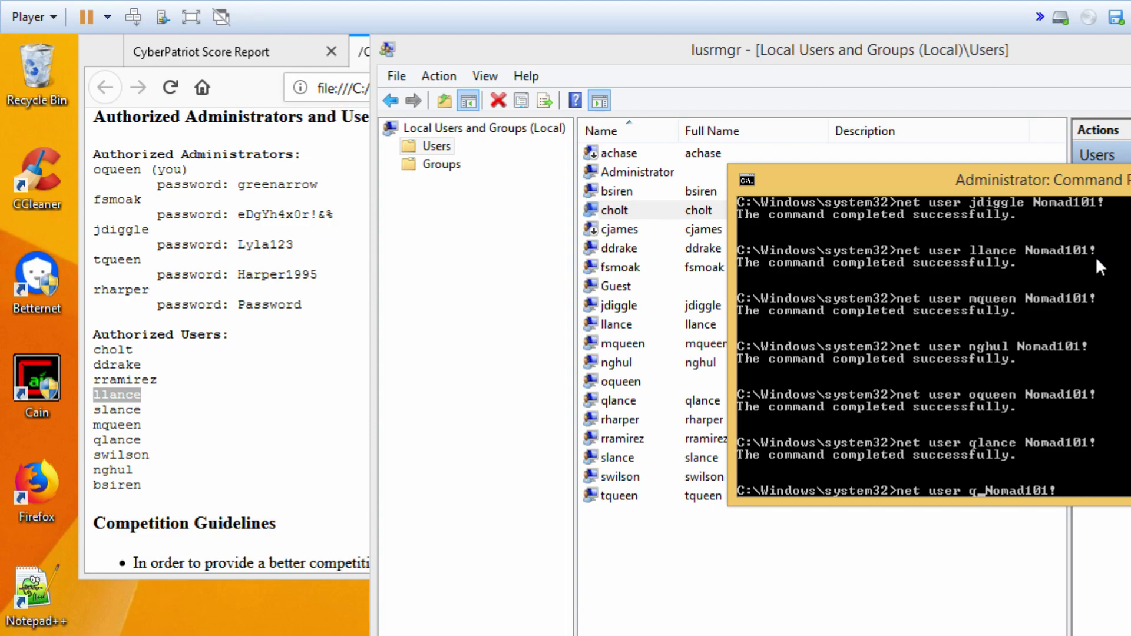
{"action": "type", "text": "rharper"}
{"action": "key", "text": "Return"}
{"action": "key", "text": "Up"}
{"action": "key", "text": "Left"}
{"action": "key", "text": "Left"}
{"action": "key", "text": "Left"}
{"action": "key", "text": "Left"}
{"action": "key", "text": "Left"}
{"action": "key", "text": "Left"}
{"action": "key", "text": "Left"}
{"action": "key", "text": "Left"}
{"action": "key", "text": "Left"}
{"action": "key", "text": "Left"}
{"action": "key", "text": "BackSpace"}
{"action": "key", "text": "BackSpace"}
{"action": "key", "text": "BackSpace"}
{"action": "key", "text": "BackSpace"}
{"action": "key", "text": "BackSpace"}
{"action": "key", "text": "BackSpace"}
{"action": "key", "text": "BackSpace"}
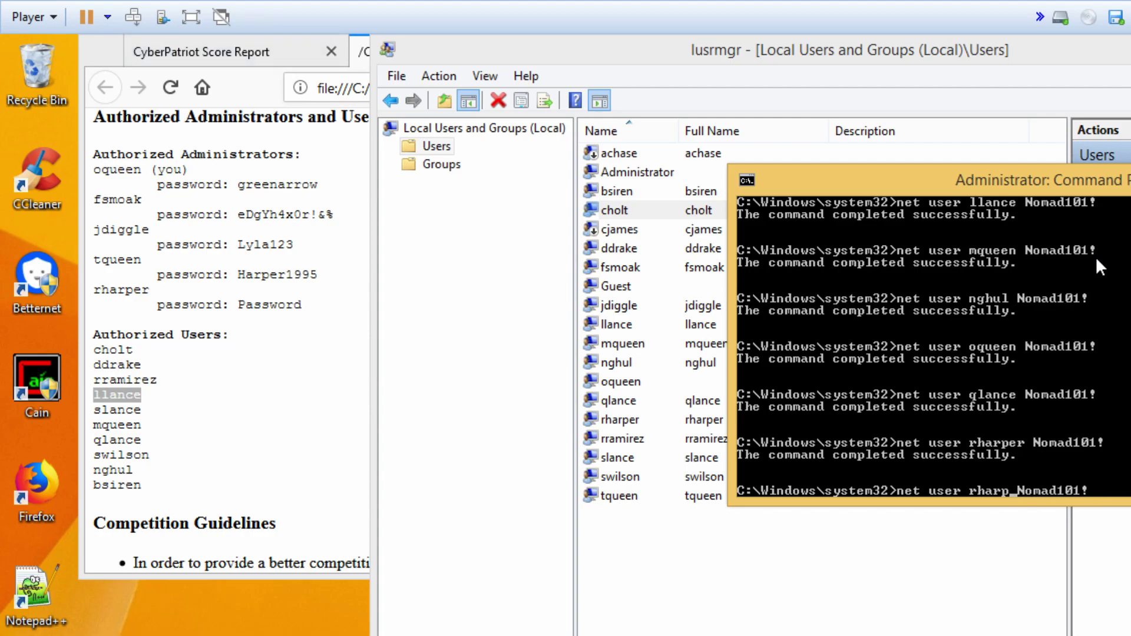
{"action": "type", "text": "rramirez"}
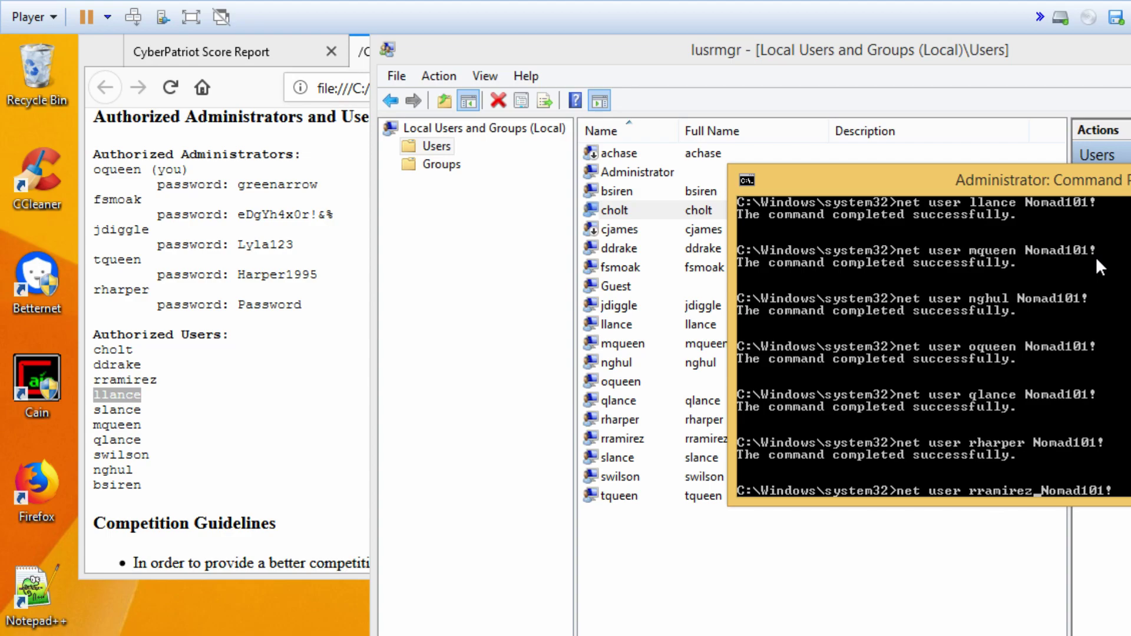
{"action": "key", "text": "Return"}
{"action": "key", "text": "Up"}
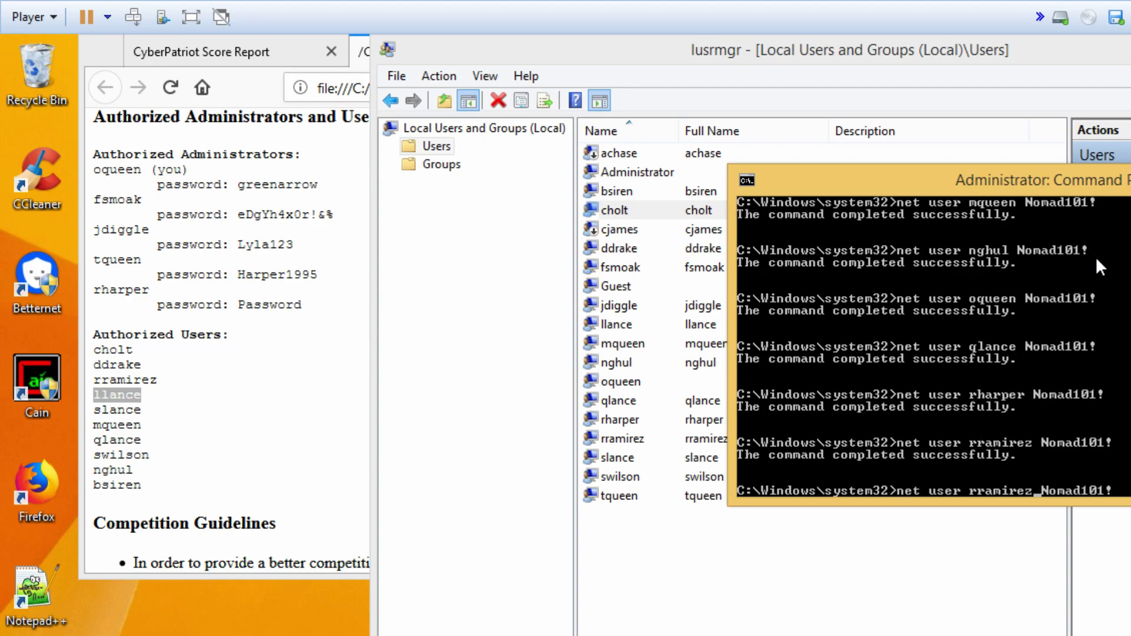
{"action": "key", "text": "BackSpace"}
{"action": "key", "text": "BackSpace"}
{"action": "key", "text": "BackSpace"}
{"action": "key", "text": "BackSpace"}
{"action": "key", "text": "BackSpace"}
{"action": "key", "text": "BackSpace"}
{"action": "key", "text": "BackSpace"}
{"action": "key", "text": "BackSpace"}
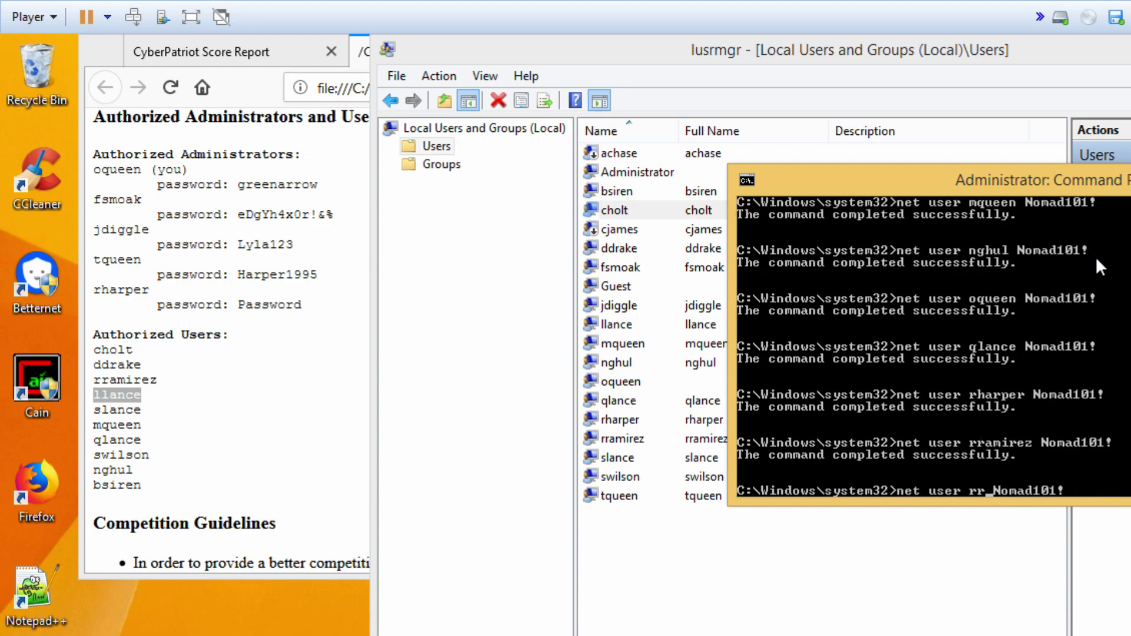
{"action": "type", "text": "slance"}
{"action": "key", "text": "Return"}
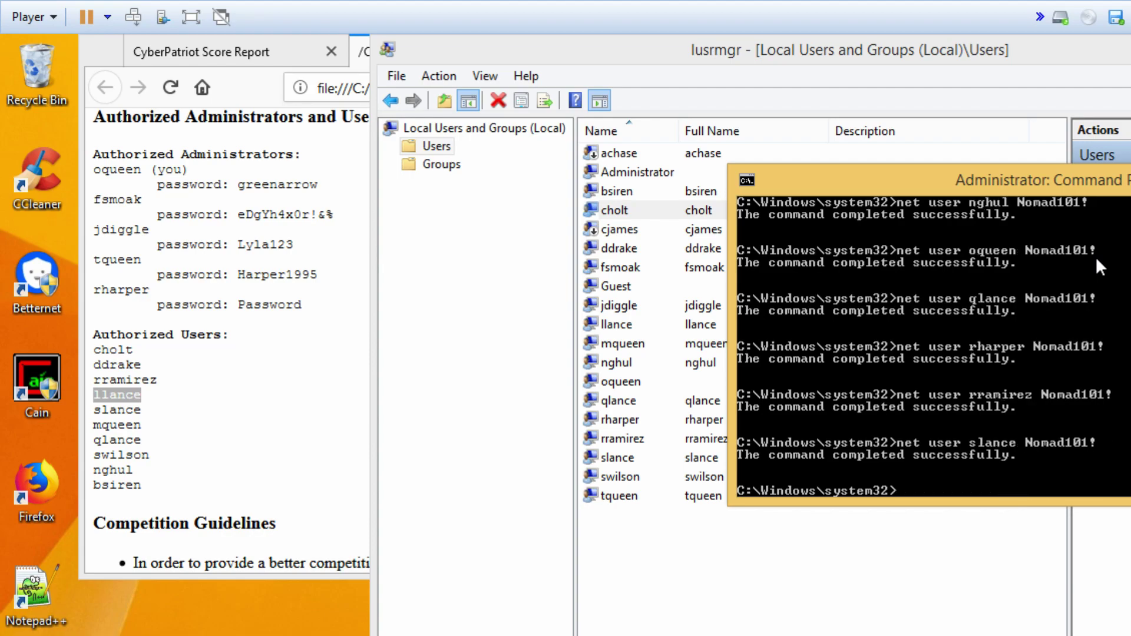
- Reset swilson and tqueen to the shared password, then close Command Prompt
{"action": "key", "text": "Up"}
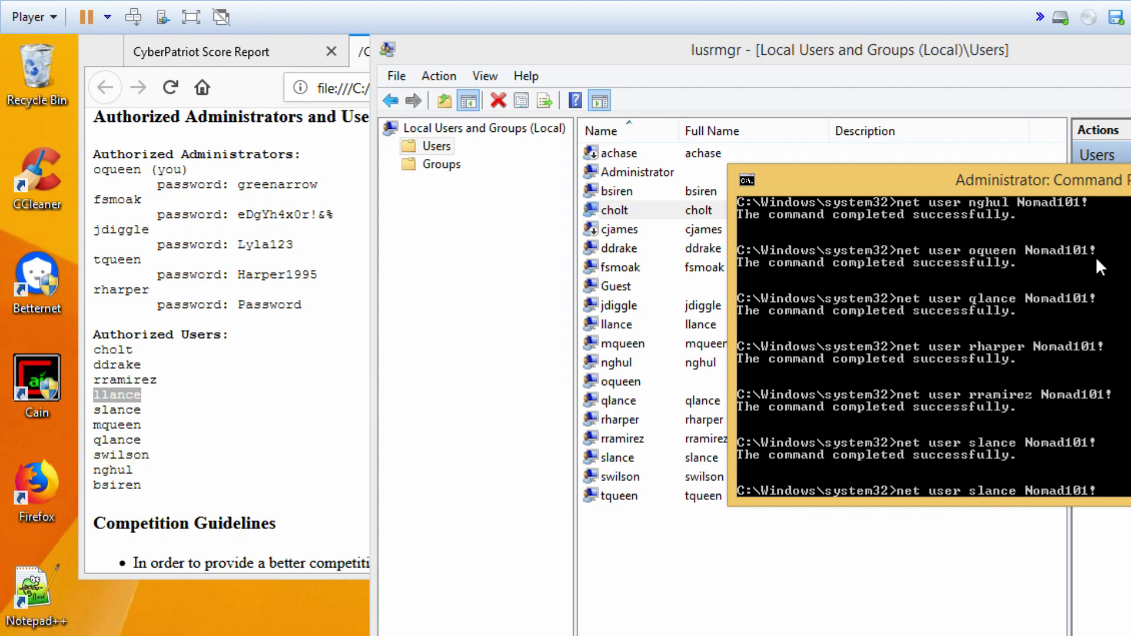
{"action": "key", "text": "BackSpace"}
{"action": "key", "text": "BackSpace"}
{"action": "key", "text": "BackSpace"}
{"action": "key", "text": "BackSpace"}
{"action": "key", "text": "BackSpace"}
{"action": "key", "text": "BackSpace"}
{"action": "type", "text": "swilson"}
{"action": "key", "text": "Return"}
{"action": "key", "text": "Up"}
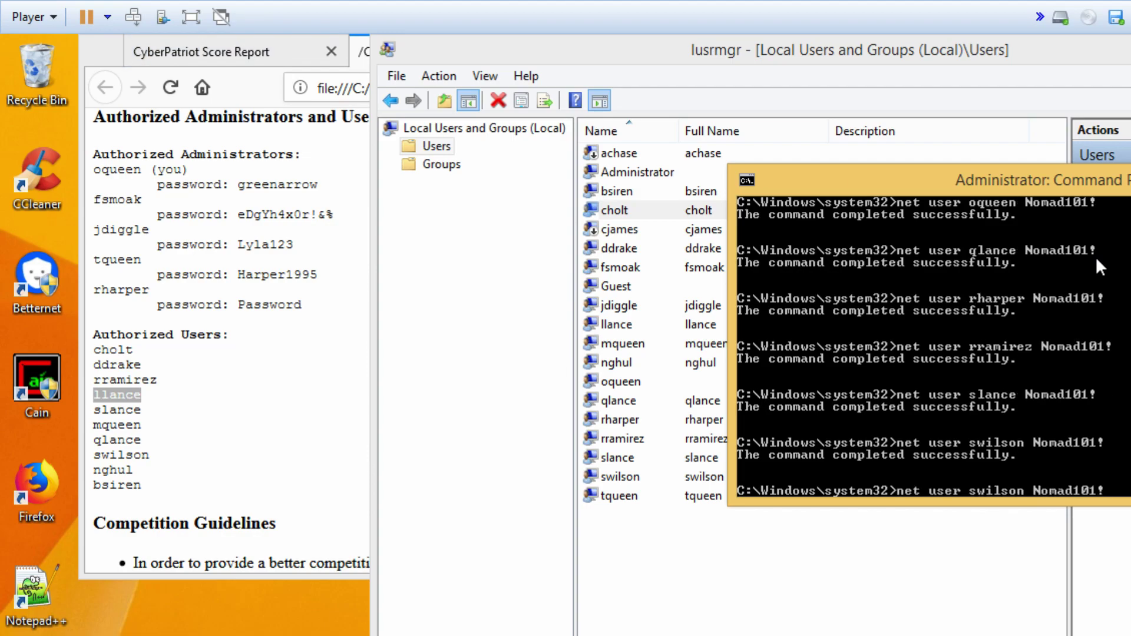
{"action": "key", "text": "BackSpace"}
{"action": "key", "text": "BackSpace"}
{"action": "key", "text": "BackSpace"}
{"action": "key", "text": "BackSpace"}
{"action": "key", "text": "BackSpace"}
{"action": "key", "text": "BackSpace"}
{"action": "key", "text": "BackSpace"}
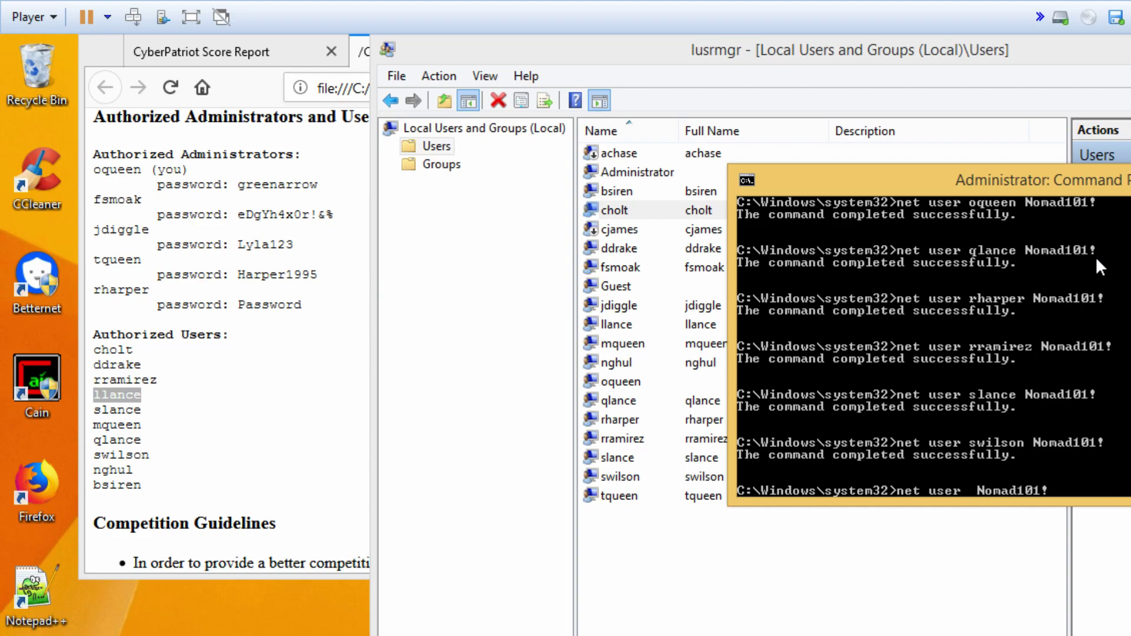
{"action": "type", "text": "tqueen"}
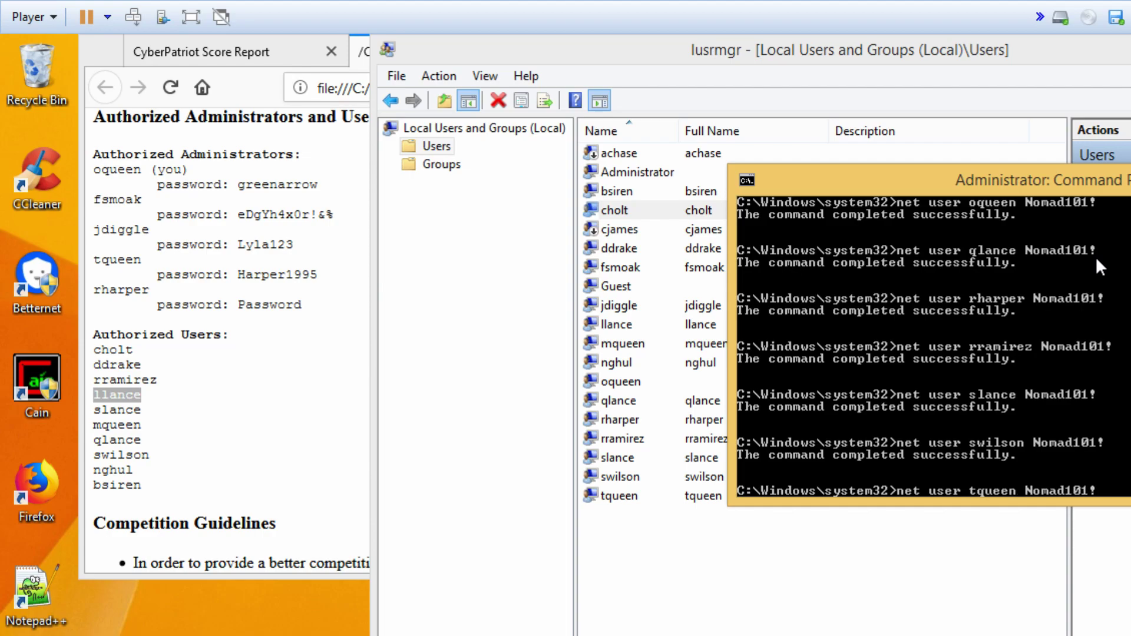
{"action": "key", "text": "Return"}
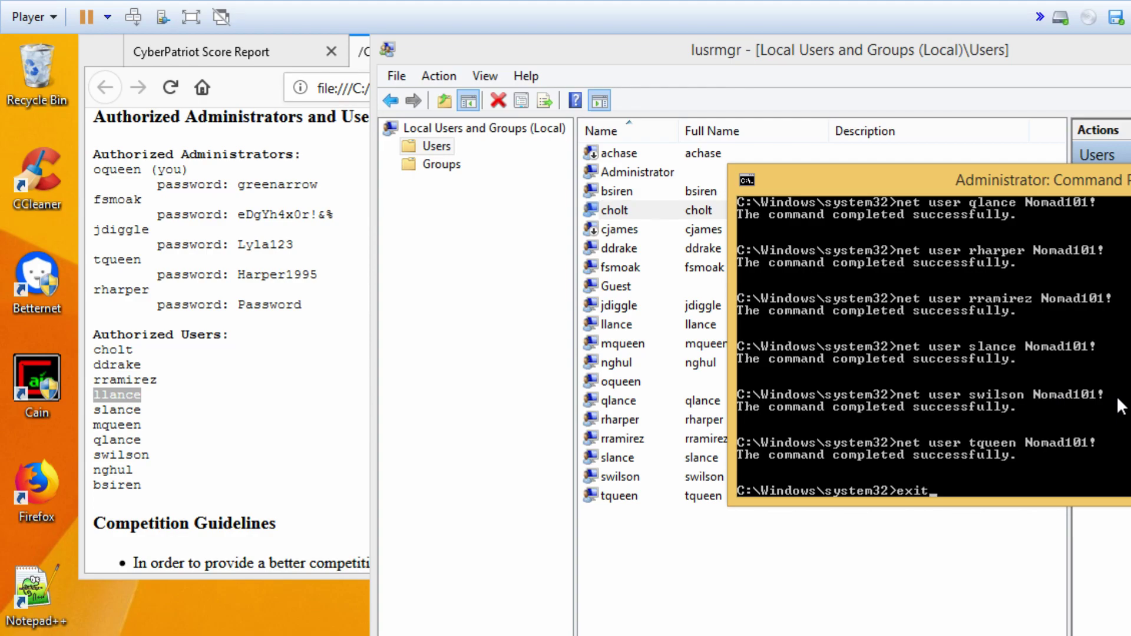
{"action": "key", "text": "Return"}
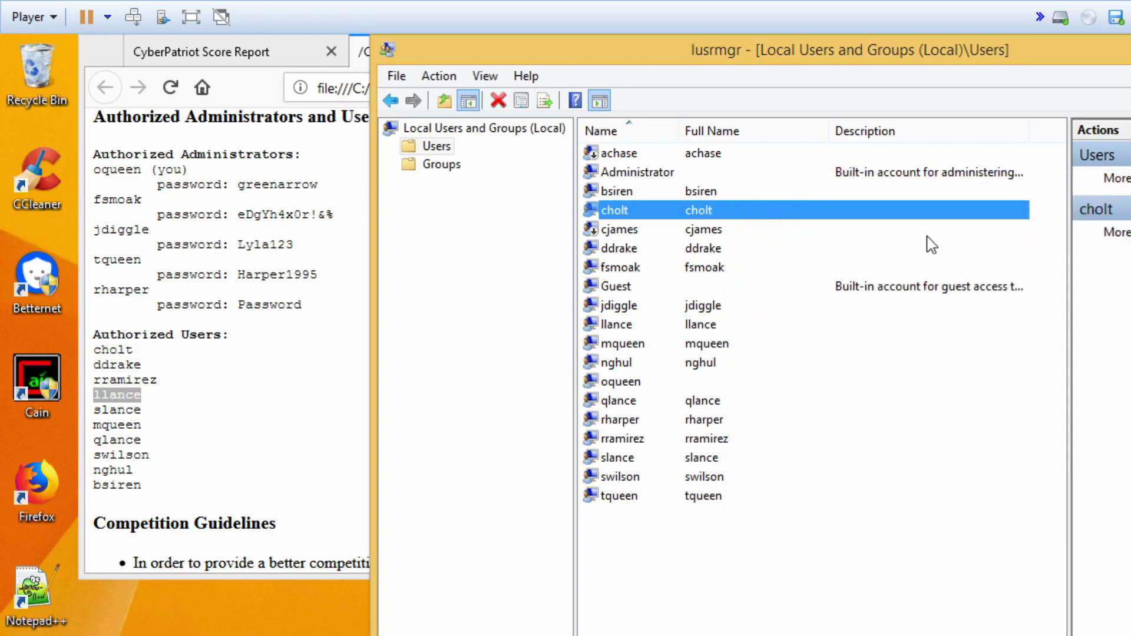
{"action": "left_click_drag", "start_coordinate": [842, 59], "coordinate": [692, 69]}
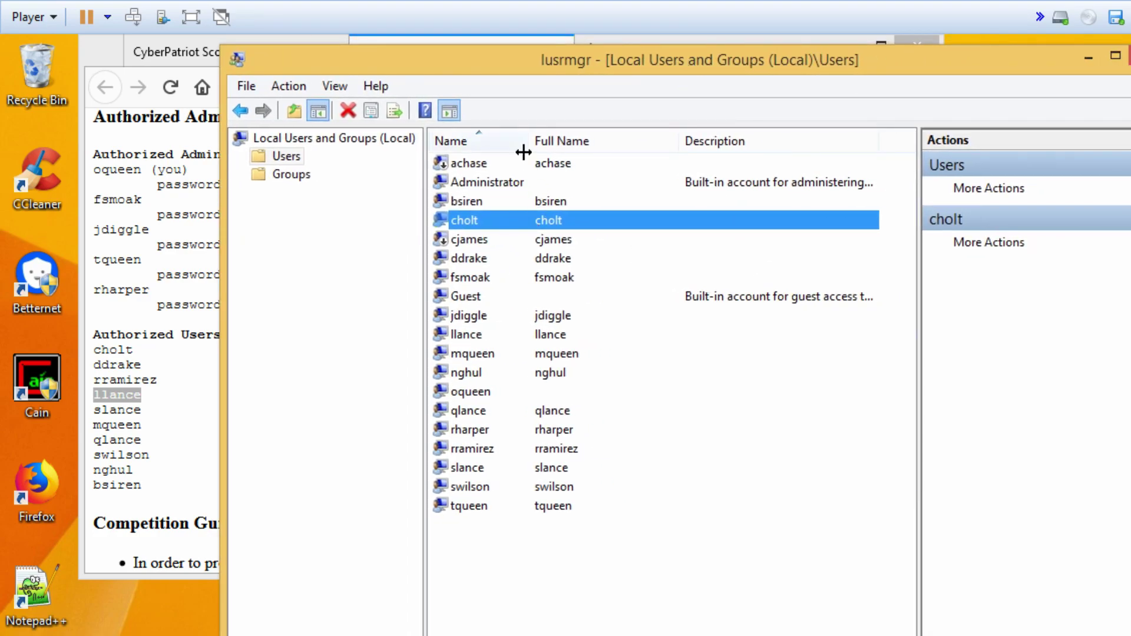
{"action": "double_click", "coordinate": [472, 201]}
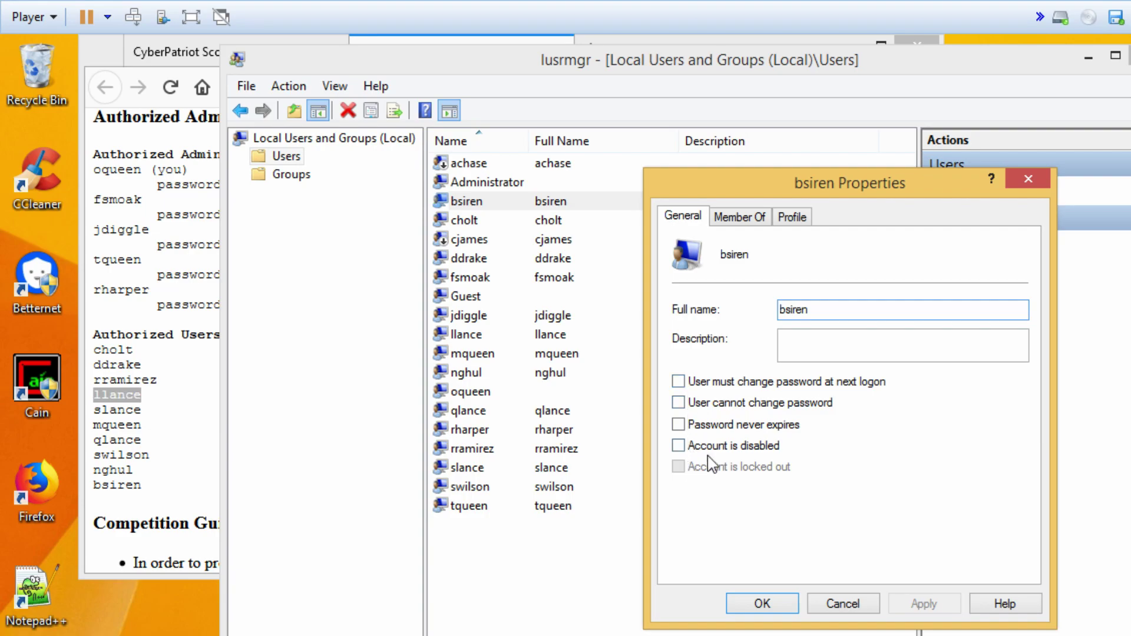
{"action": "left_click", "coordinate": [836, 601]}
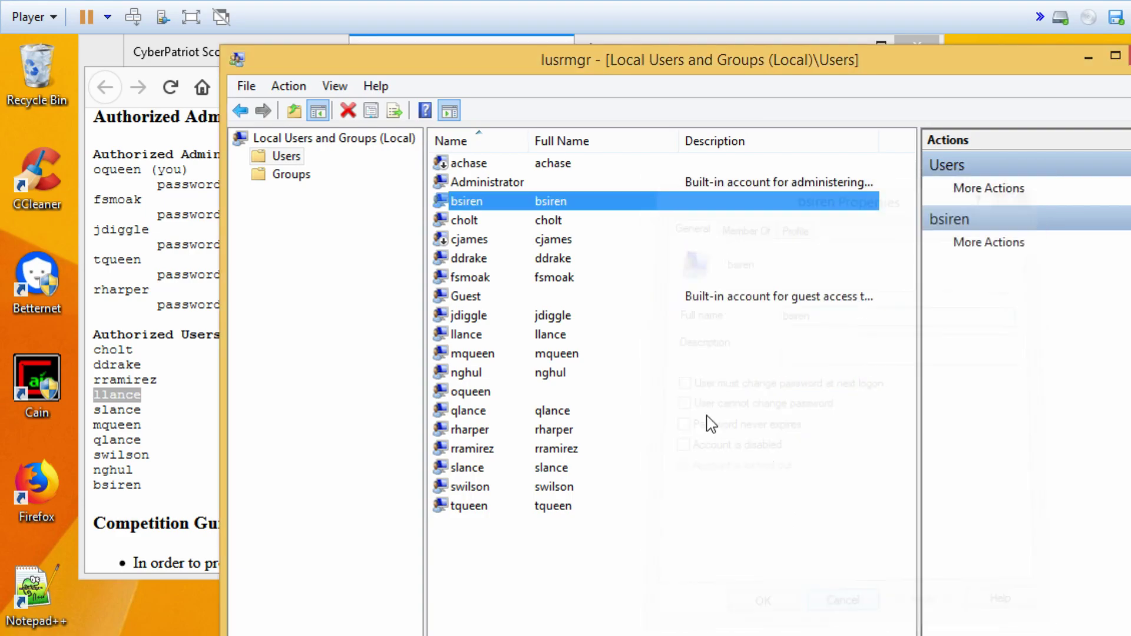
{"action": "left_click", "coordinate": [465, 221]}
{"action": "double_click", "coordinate": [478, 226]}
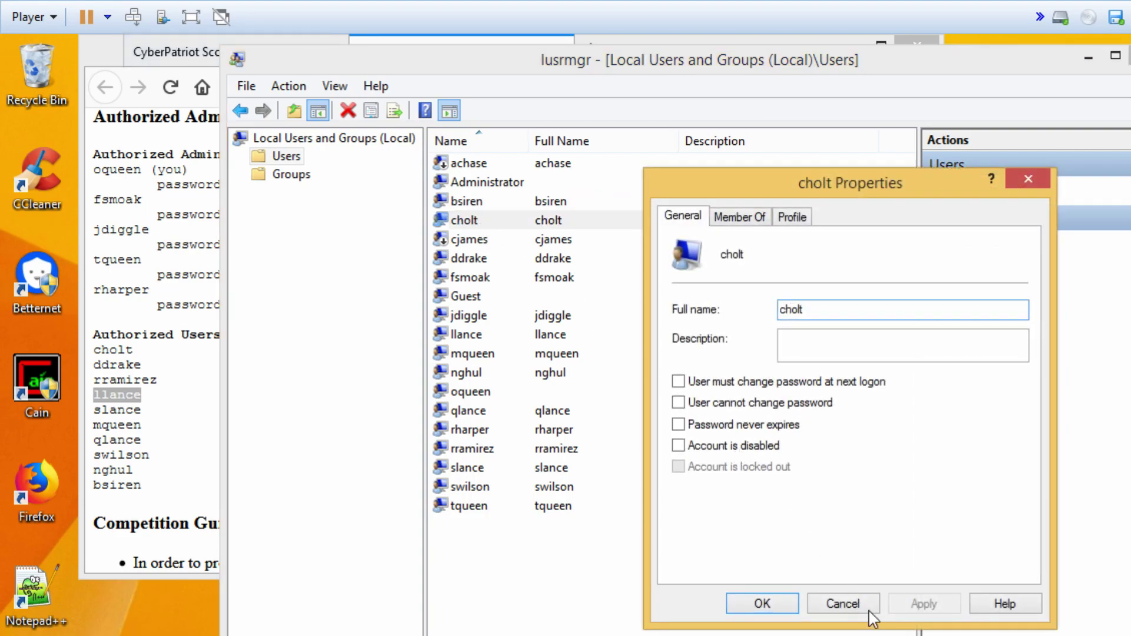
{"action": "left_click", "coordinate": [844, 603]}
{"action": "double_click", "coordinate": [499, 261]}
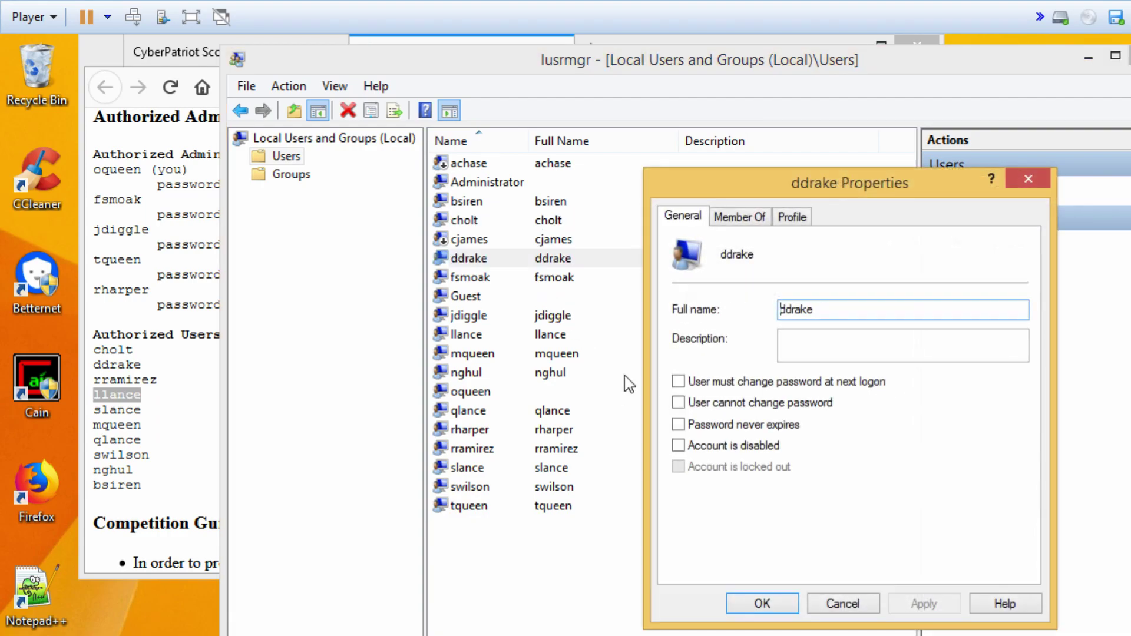
{"action": "left_click", "coordinate": [841, 606]}
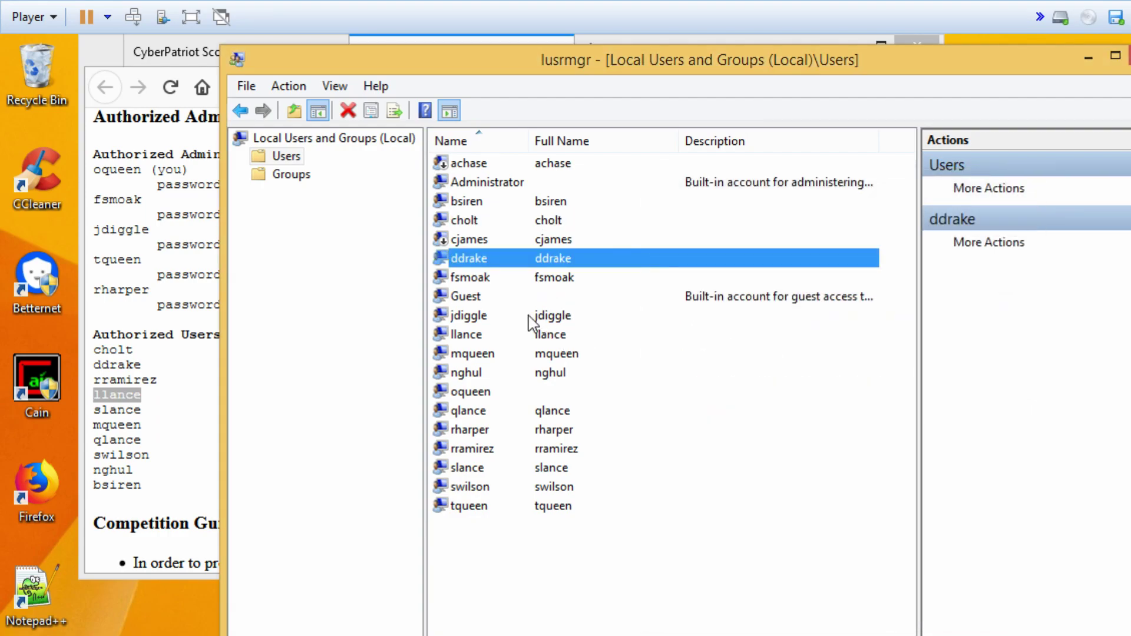
{"action": "left_click", "coordinate": [480, 282]}
{"action": "double_click", "coordinate": [481, 281]}
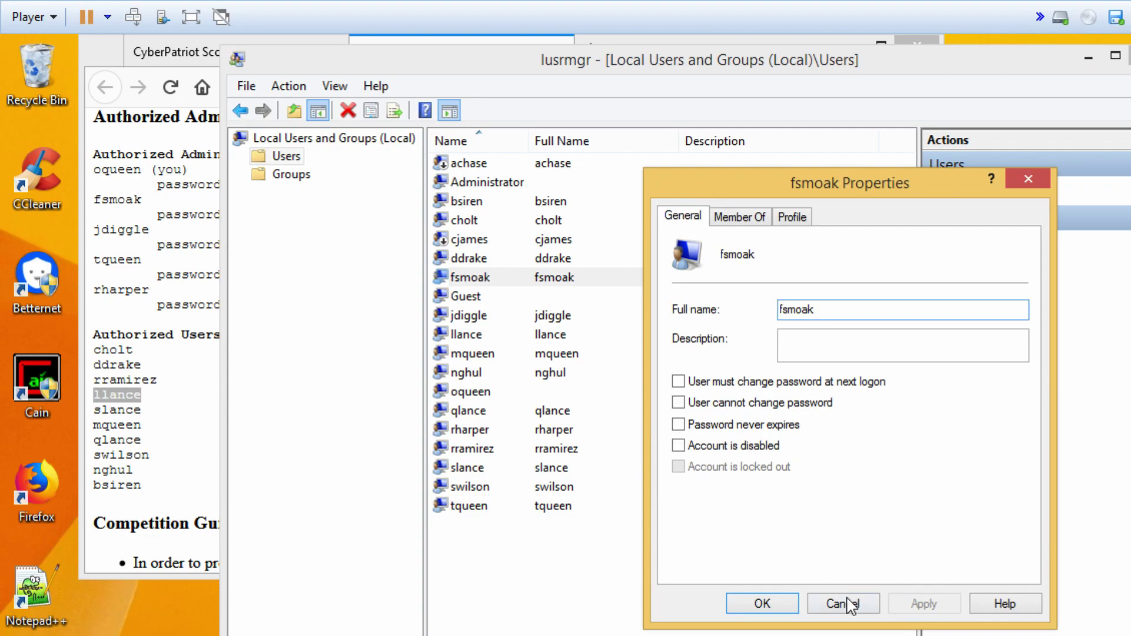
{"action": "left_click", "coordinate": [848, 602]}
{"action": "double_click", "coordinate": [478, 318]}
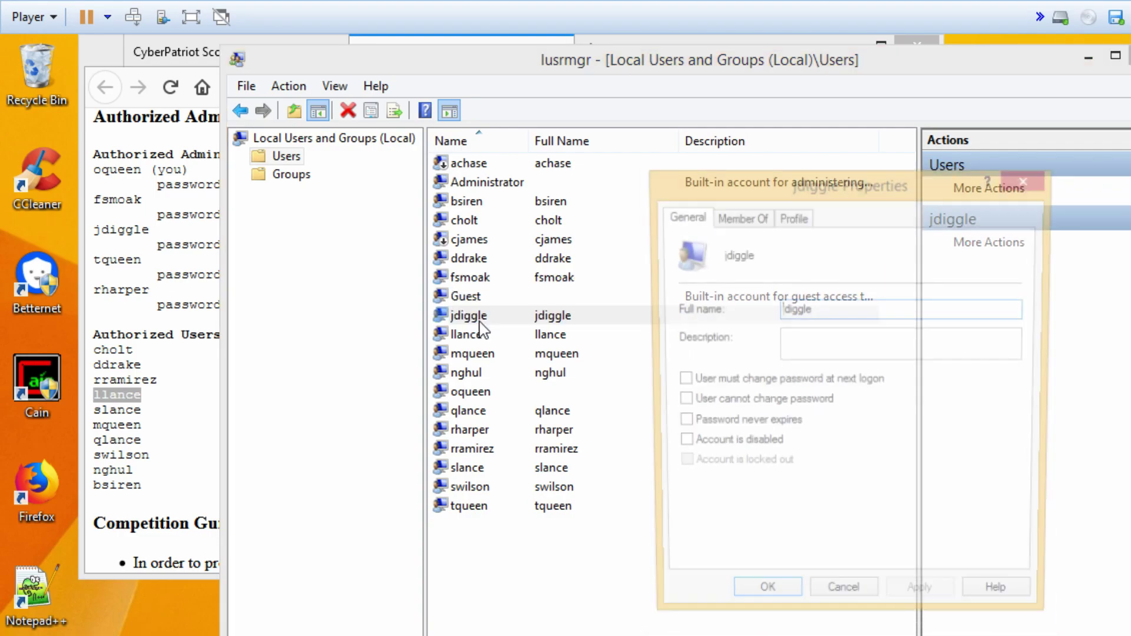
{"action": "left_click", "coordinate": [842, 604]}
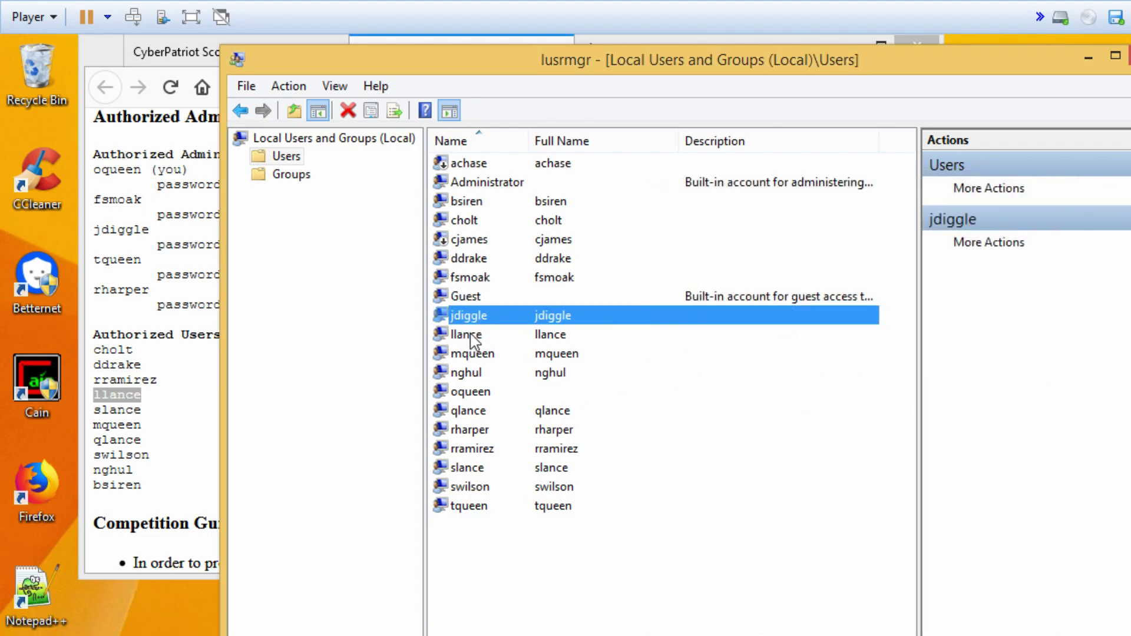
{"action": "double_click", "coordinate": [468, 334]}
{"action": "left_click", "coordinate": [863, 601]}
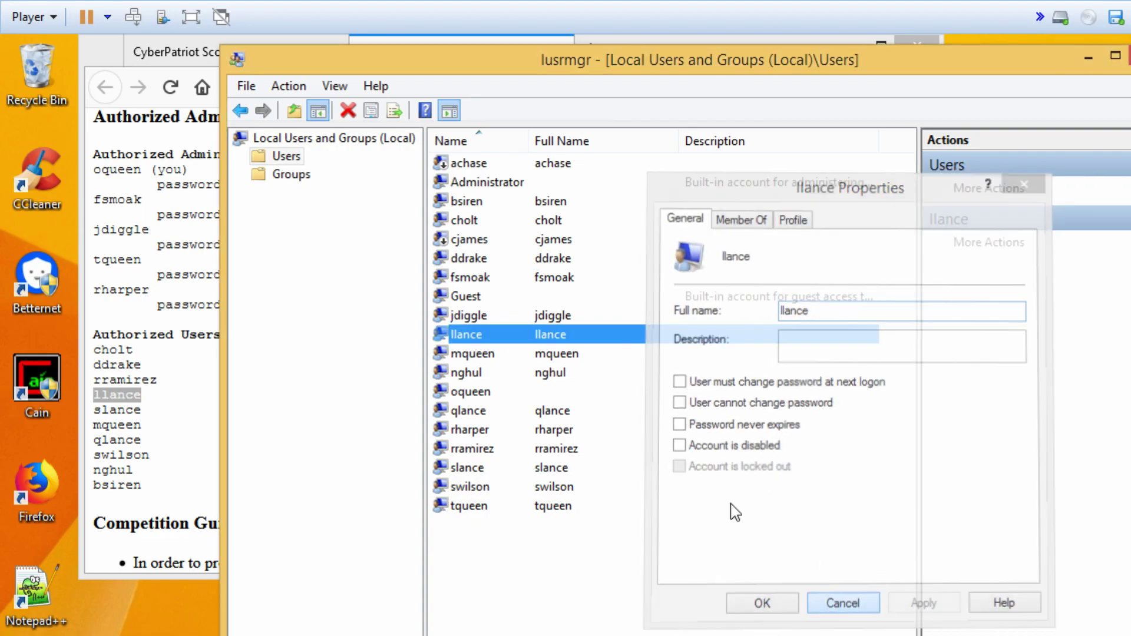
{"action": "double_click", "coordinate": [471, 354]}
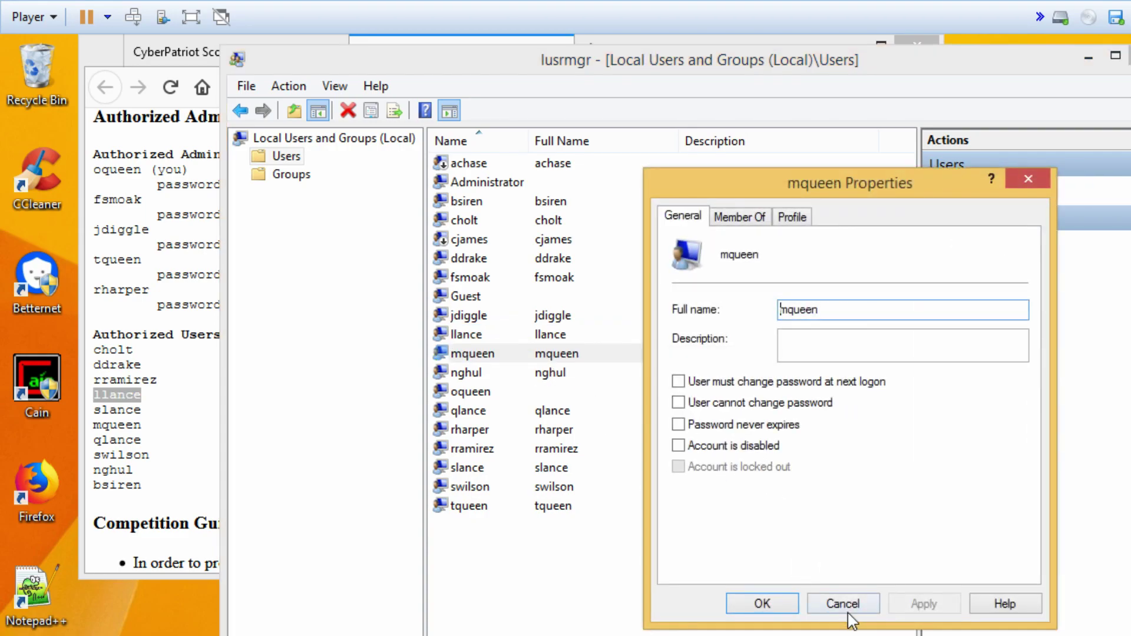
{"action": "left_click", "coordinate": [842, 604]}
{"action": "double_click", "coordinate": [468, 373]}
{"action": "left_click", "coordinate": [845, 603]}
{"action": "double_click", "coordinate": [470, 392]}
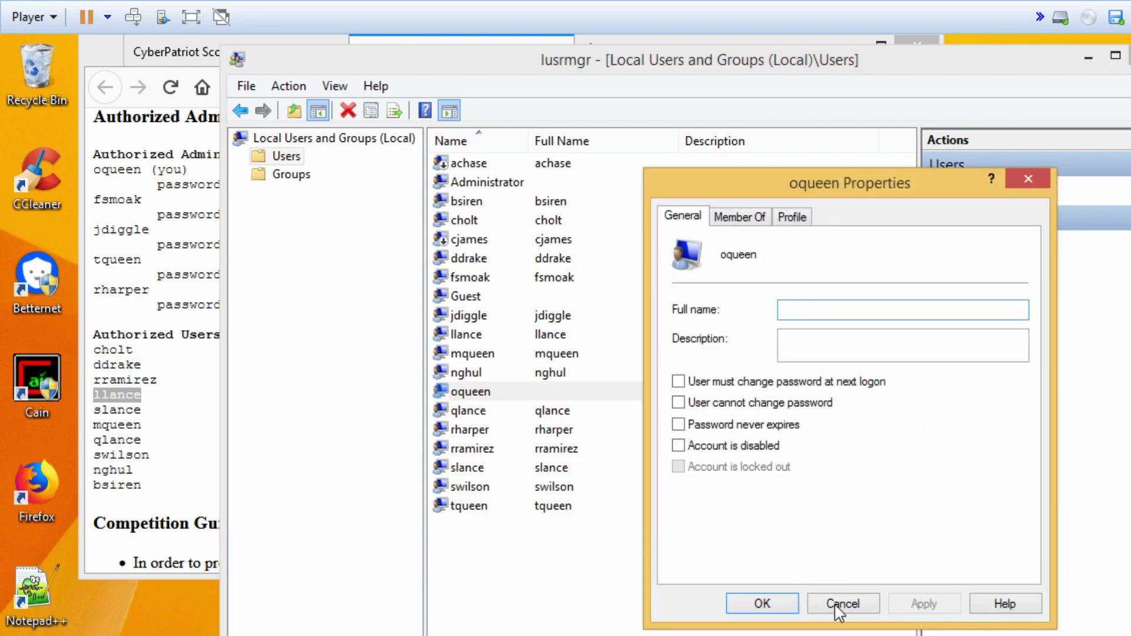
{"action": "left_click", "coordinate": [843, 602]}
{"action": "double_click", "coordinate": [496, 412]}
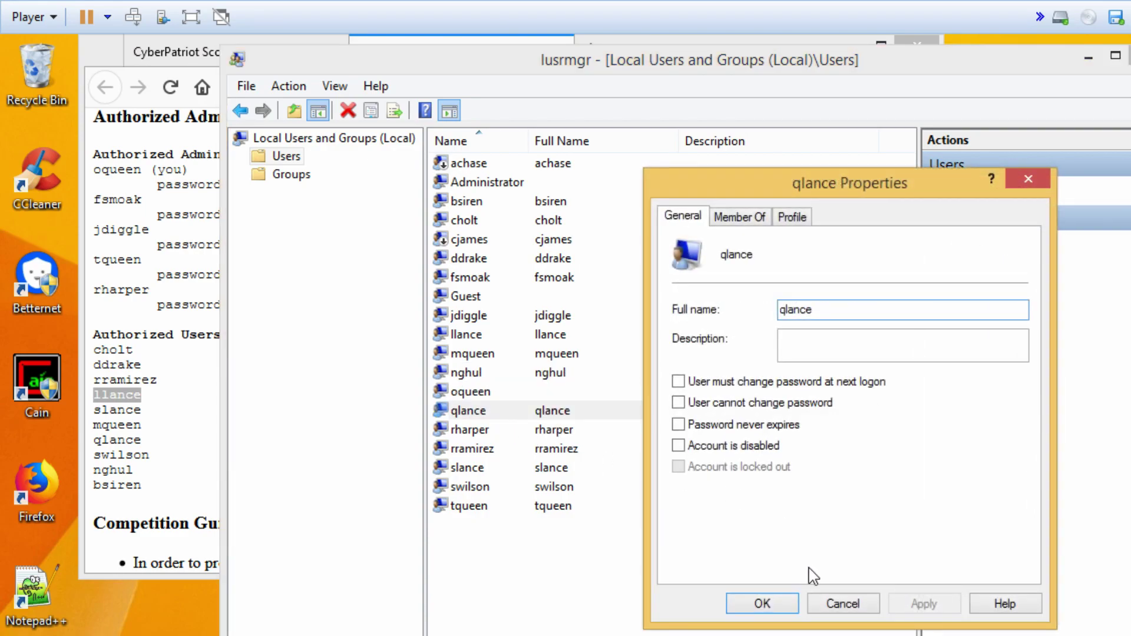
{"action": "left_click", "coordinate": [842, 602]}
{"action": "double_click", "coordinate": [497, 430]}
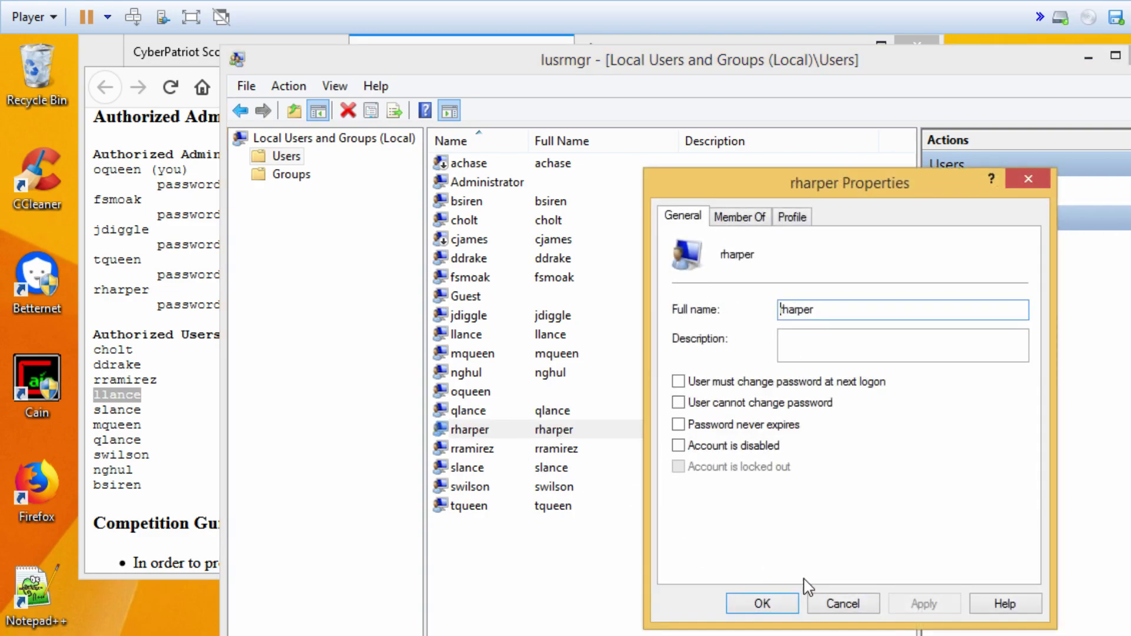
{"action": "left_click", "coordinate": [844, 602]}
{"action": "double_click", "coordinate": [498, 453]}
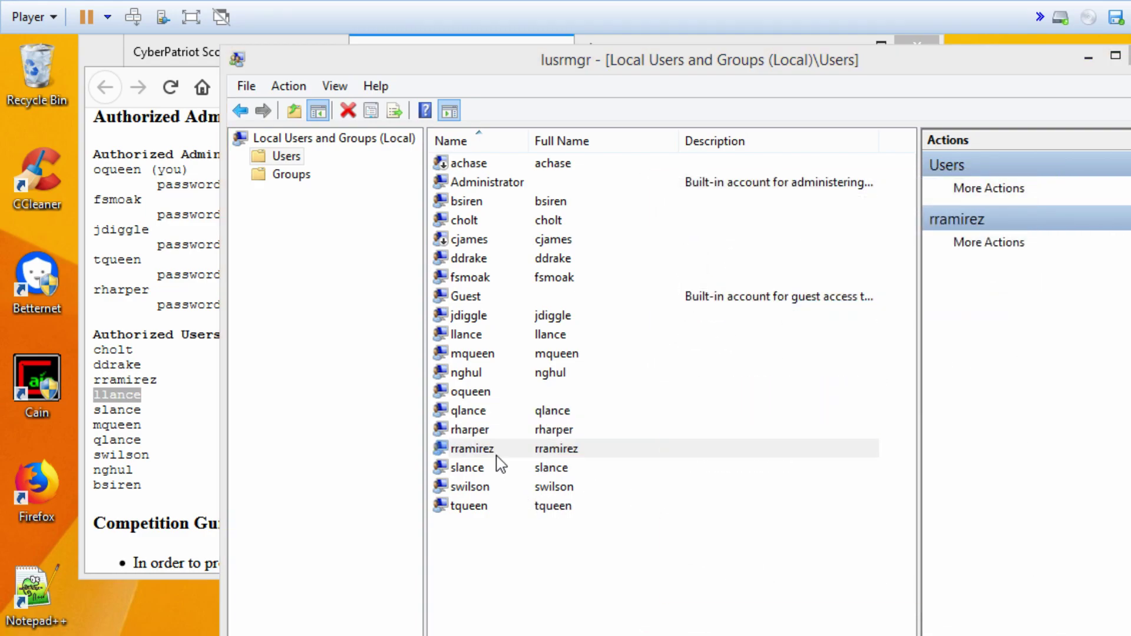
{"action": "left_click", "coordinate": [849, 601]}
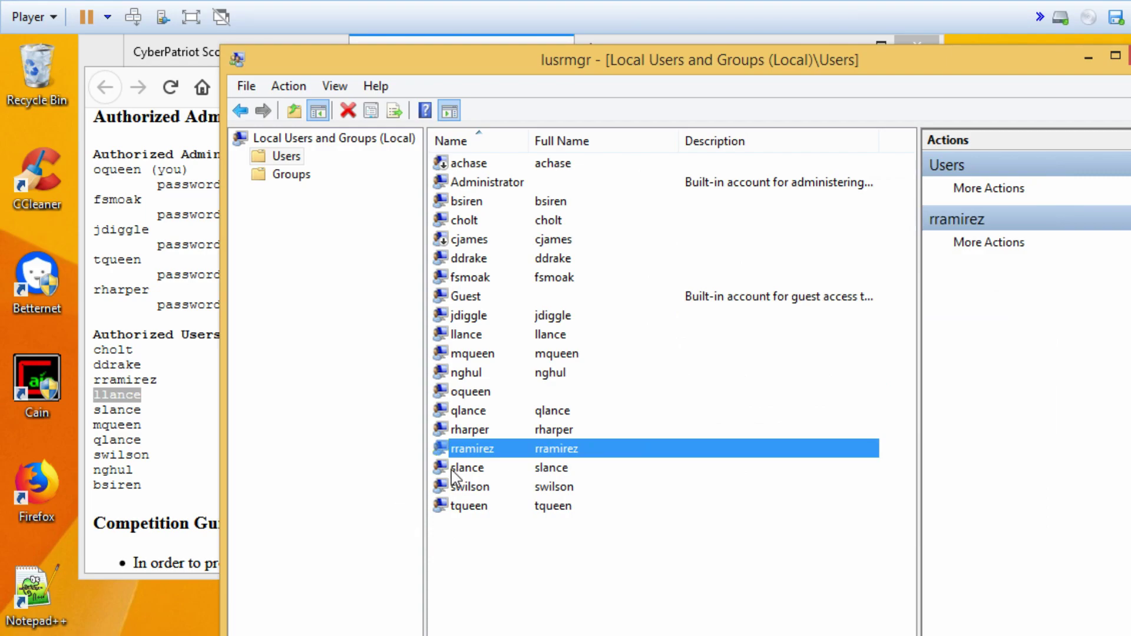
{"action": "double_click", "coordinate": [456, 468]}
{"action": "left_click", "coordinate": [855, 604]}
{"action": "double_click", "coordinate": [497, 487]}
{"action": "left_click", "coordinate": [851, 603]}
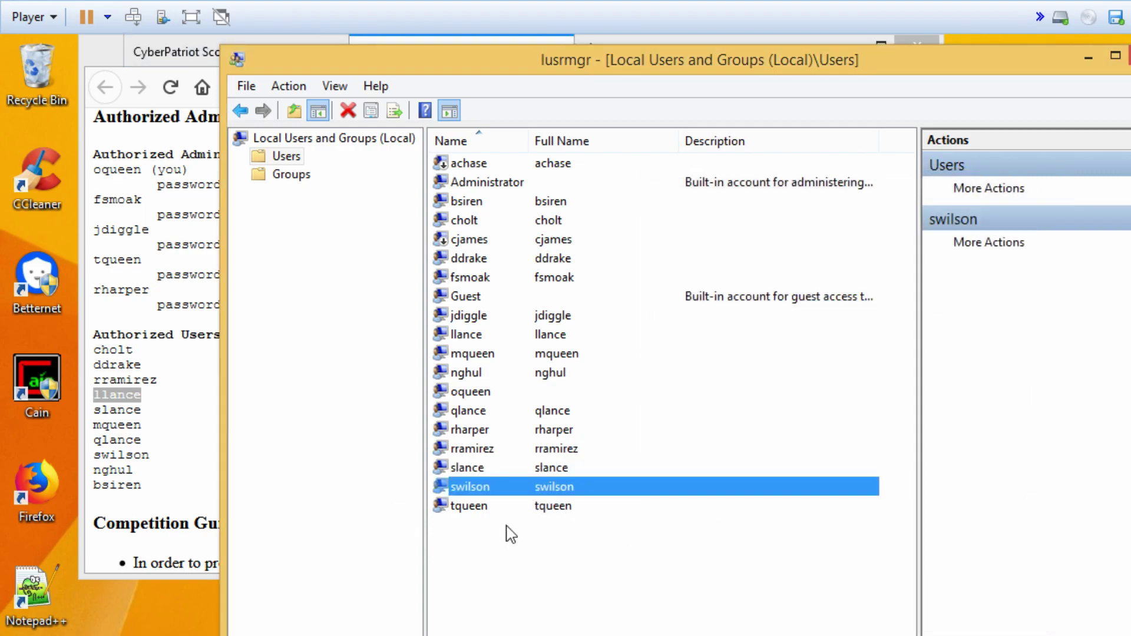
{"action": "double_click", "coordinate": [466, 505]}
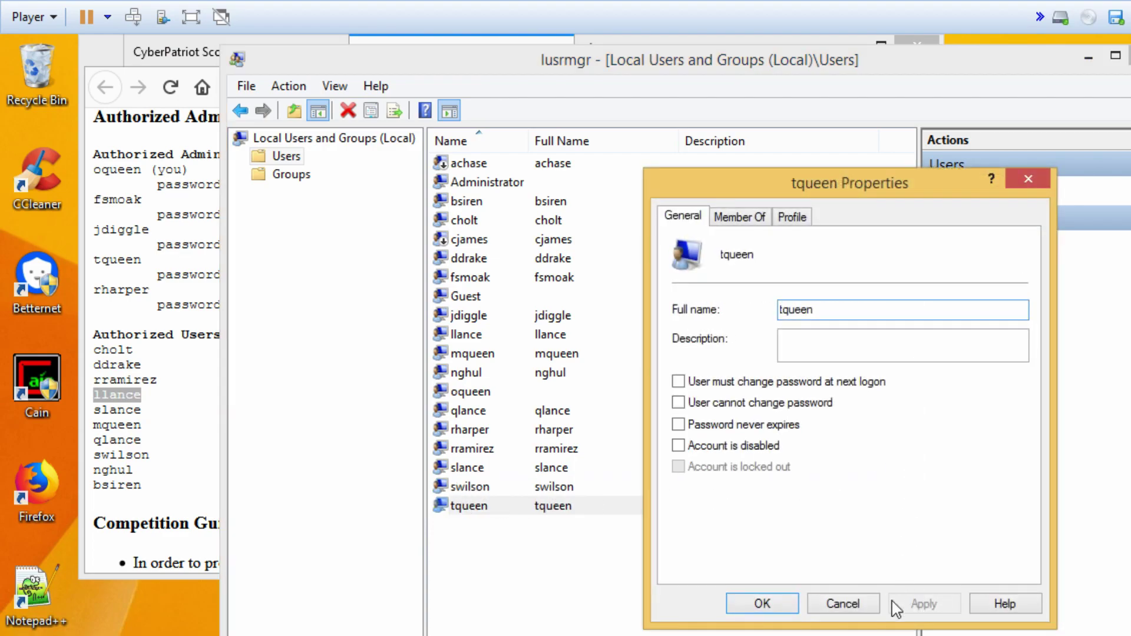
{"action": "left_click", "coordinate": [857, 606]}
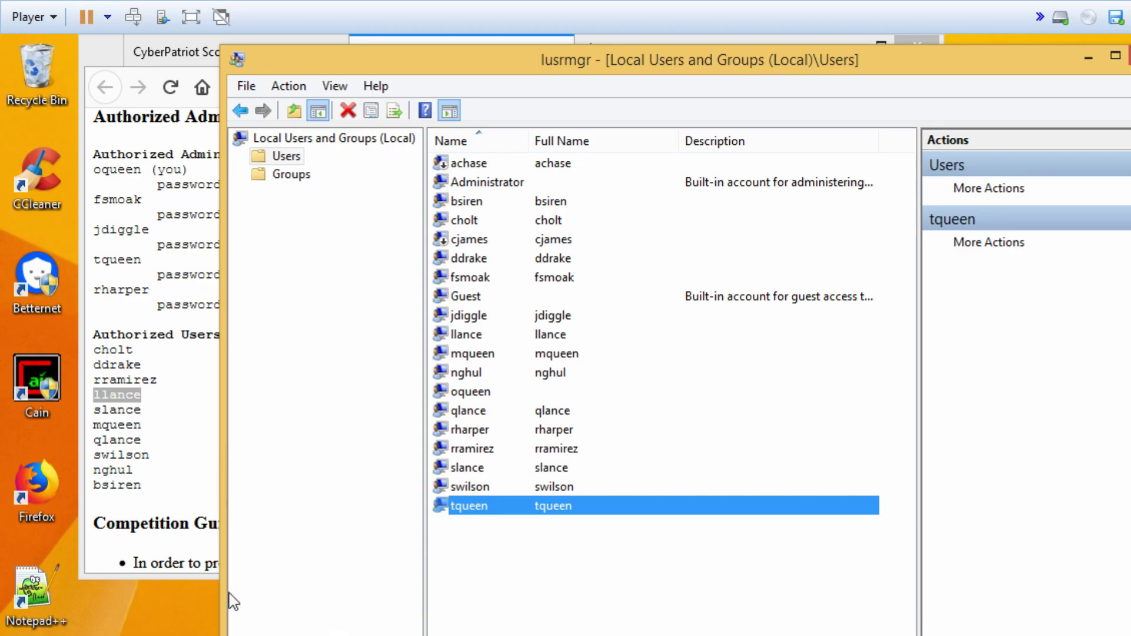
- Bring up the CyberPatriot Score Report in Firefox, maximized, confirming the score is still 5/59
{"action": "key", "text": "alt+Tab"}
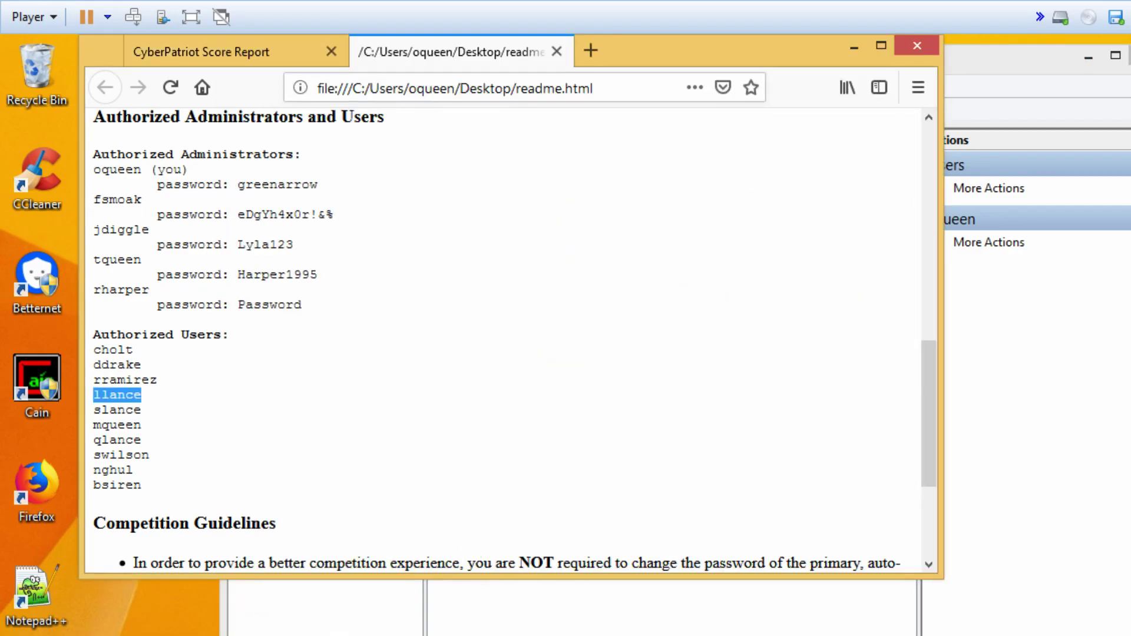
{"action": "left_click", "coordinate": [242, 59]}
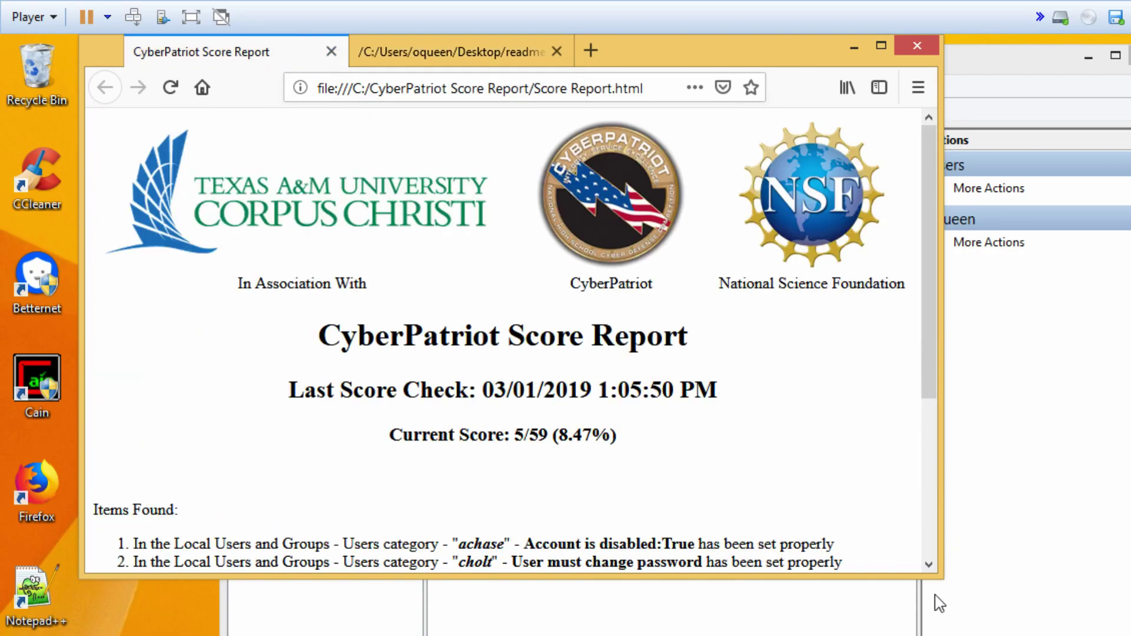
{"action": "key", "text": "super+Up"}
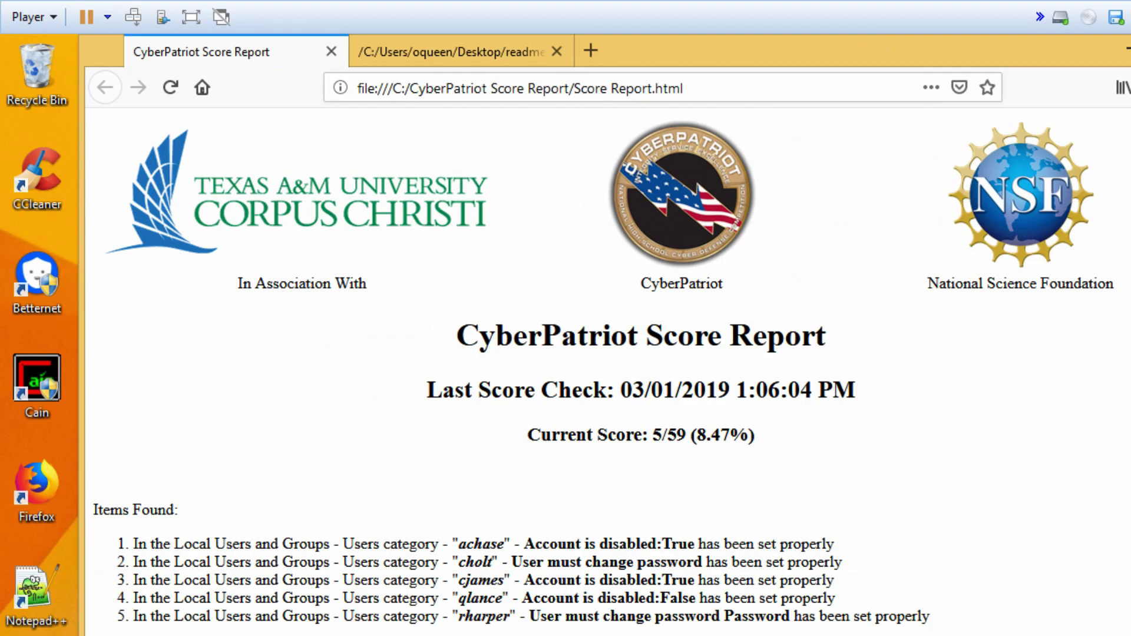
{"action": "scroll", "coordinate": [838, 493], "scroll_direction": "down", "scroll_amount": 1}
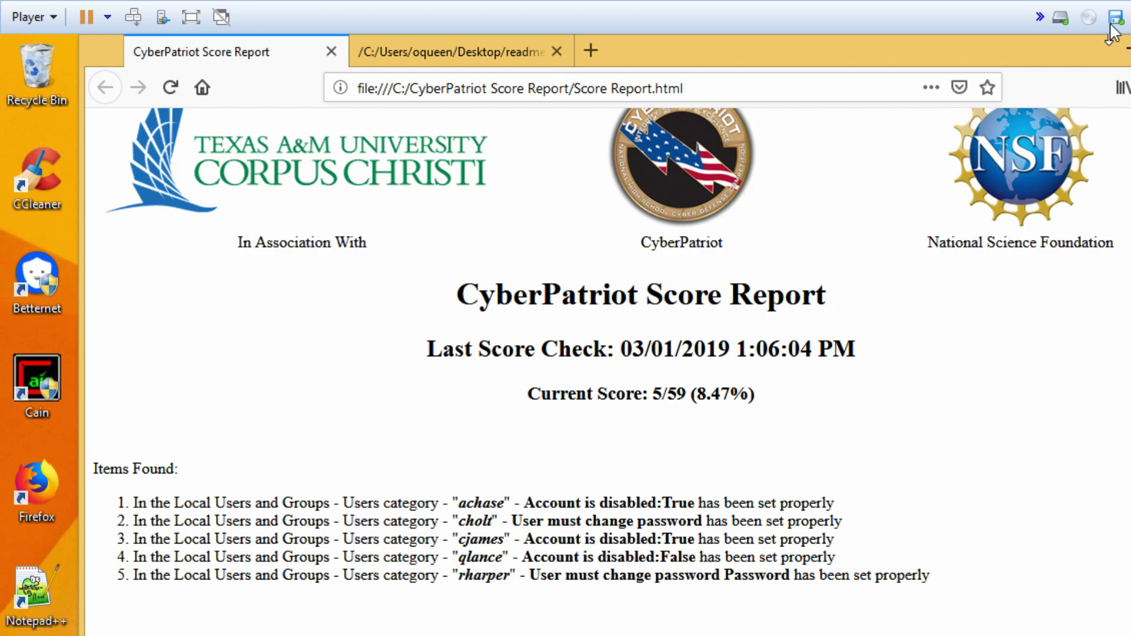
- Minimize Firefox and review the Administrator and Guest accounts, leaving both unchanged
{"action": "left_click", "coordinate": [1125, 52]}
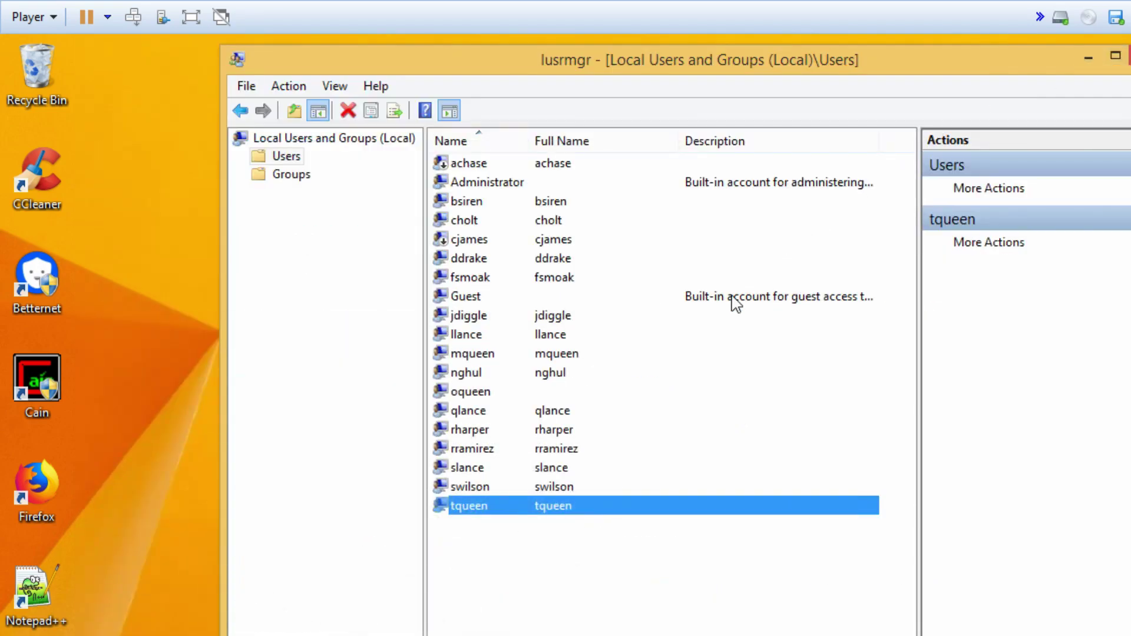
{"action": "left_click", "coordinate": [486, 187]}
{"action": "left_click", "coordinate": [481, 300]}
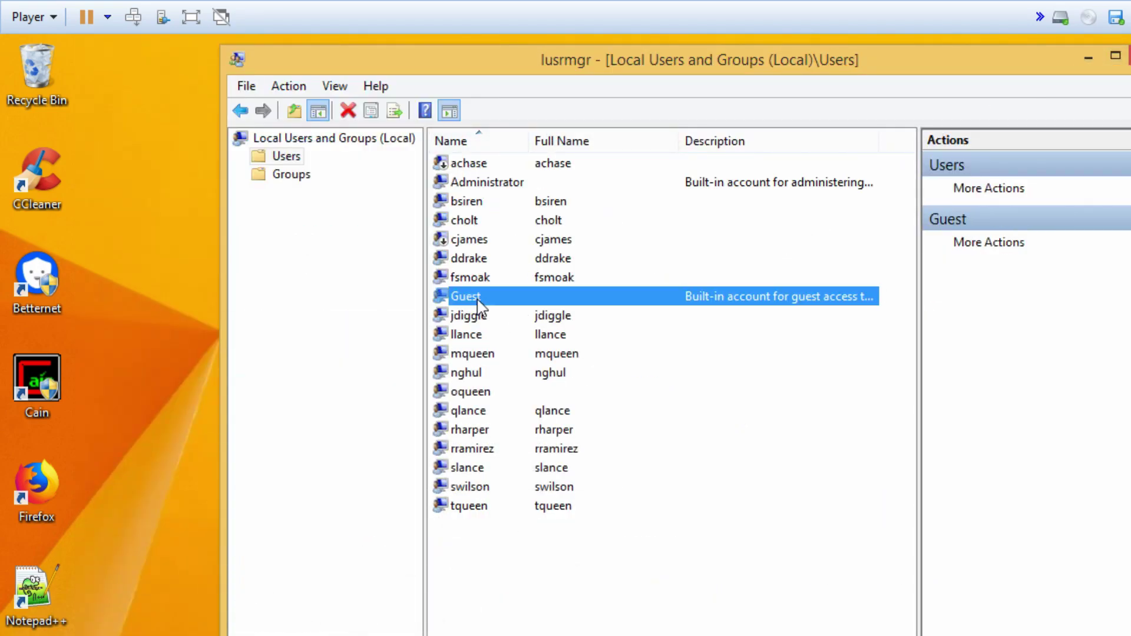
{"action": "left_click", "coordinate": [479, 170]}
{"action": "left_click", "coordinate": [484, 183]}
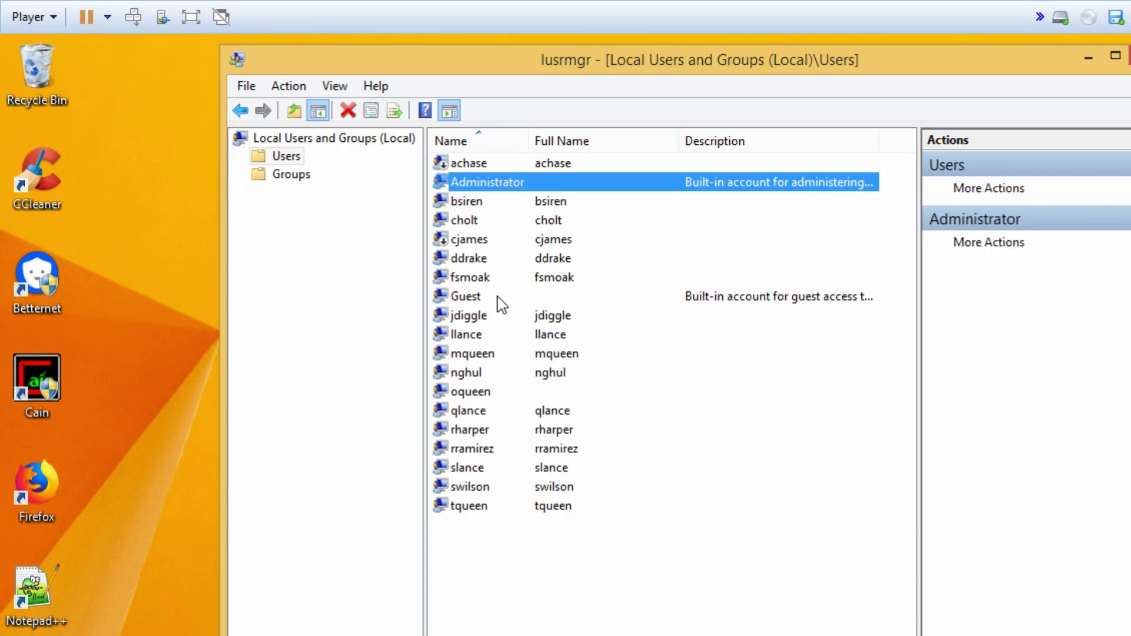
{"action": "left_click", "coordinate": [500, 296]}
{"action": "left_click", "coordinate": [502, 181]}
{"action": "left_click", "coordinate": [468, 298]}
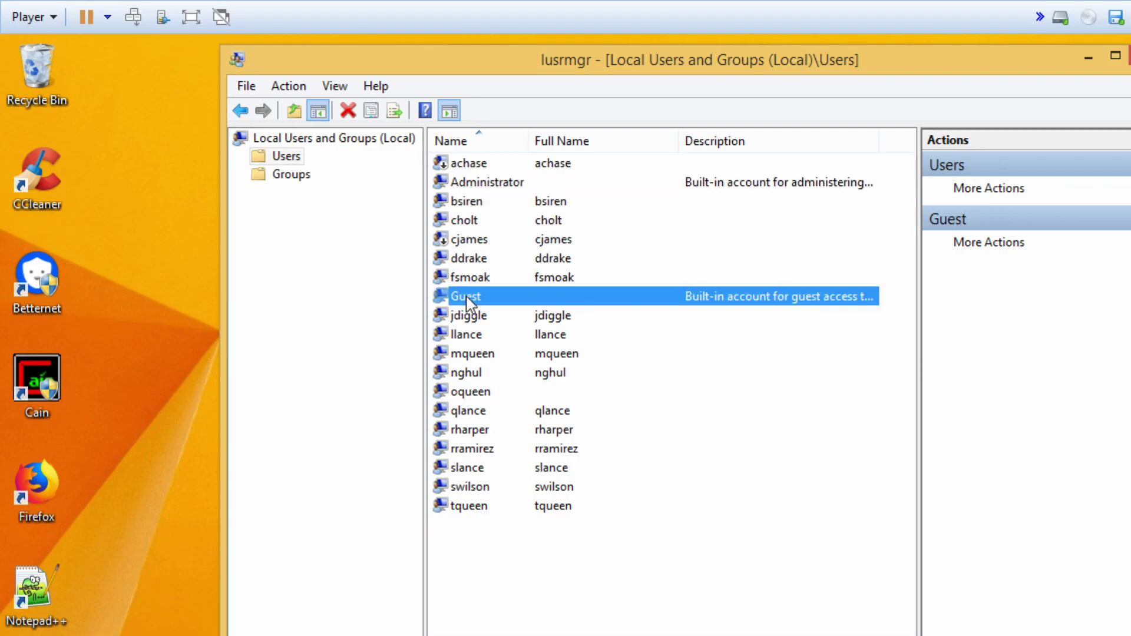
{"action": "left_click", "coordinate": [489, 184]}
{"action": "right_click", "coordinate": [508, 183]}
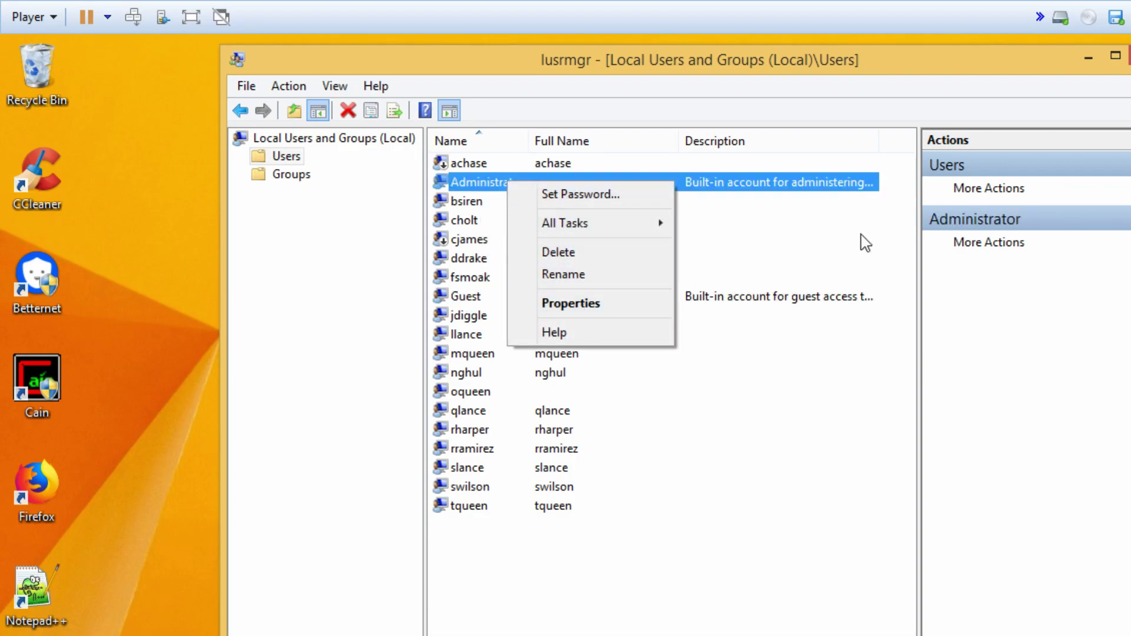
{"action": "left_click", "coordinate": [683, 82]}
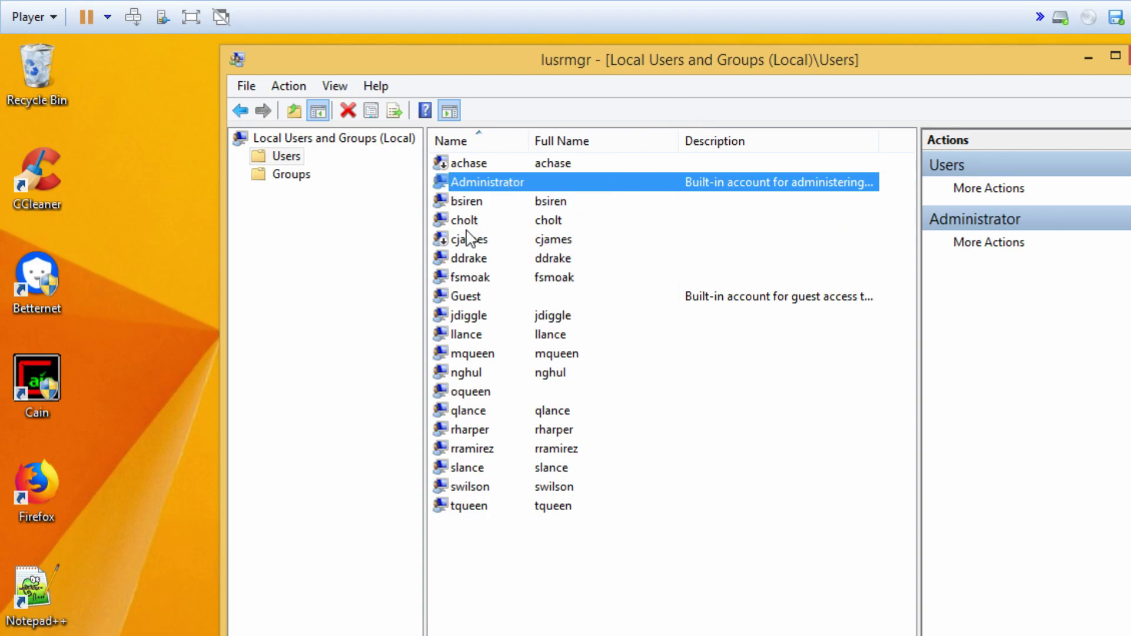
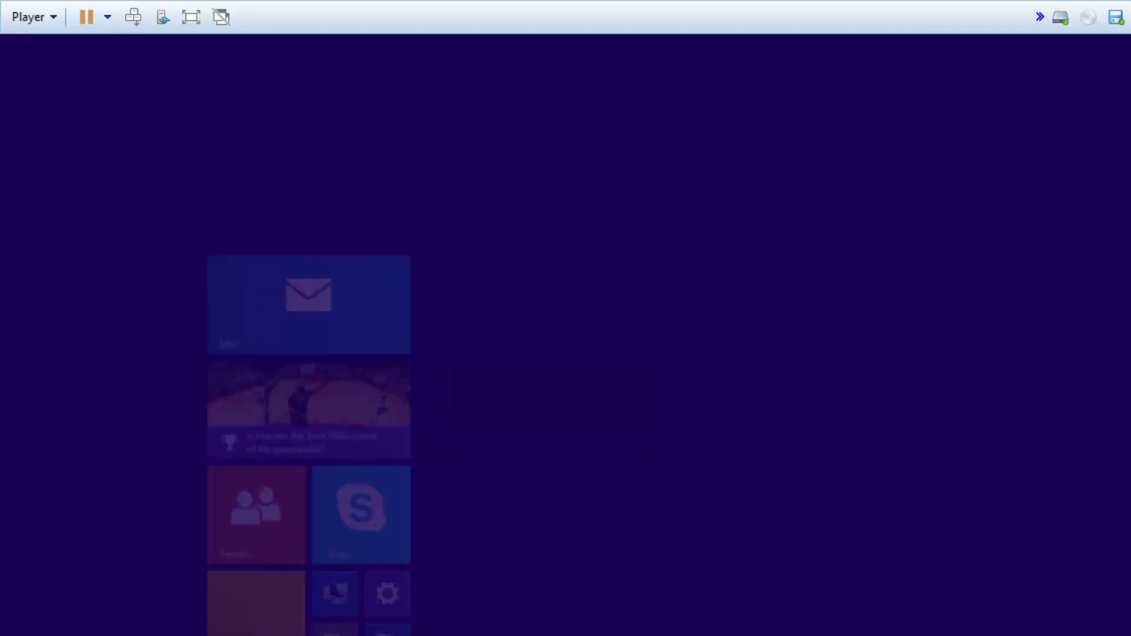
- Search for secpol.msc and run it as administrator
{"action": "key", "text": "super+s"}
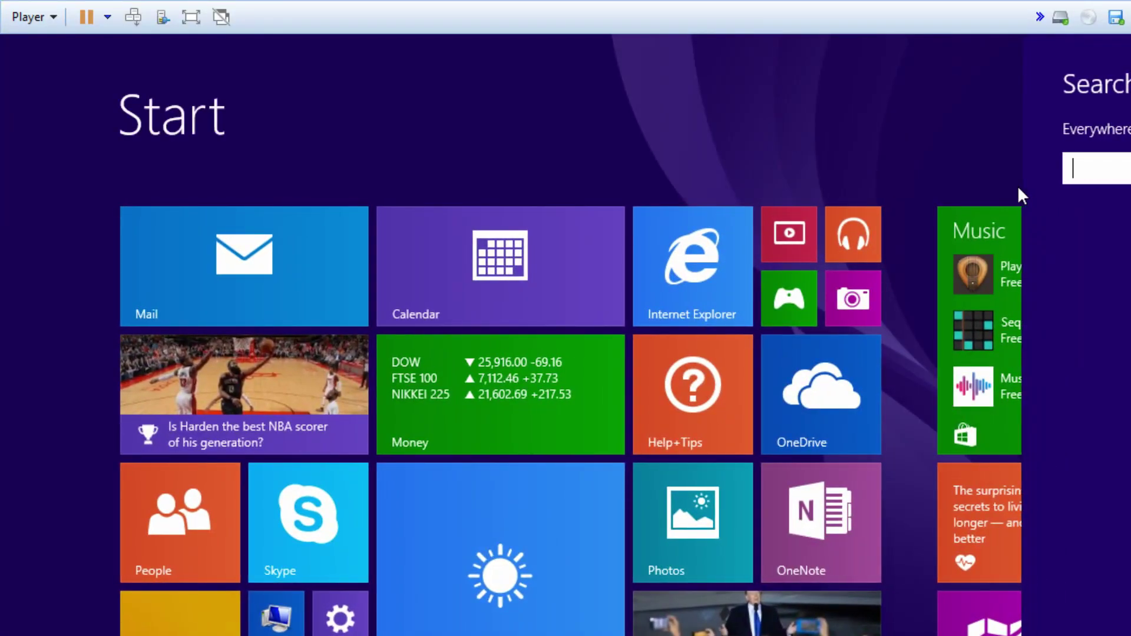
{"action": "type", "text": "lsec"}
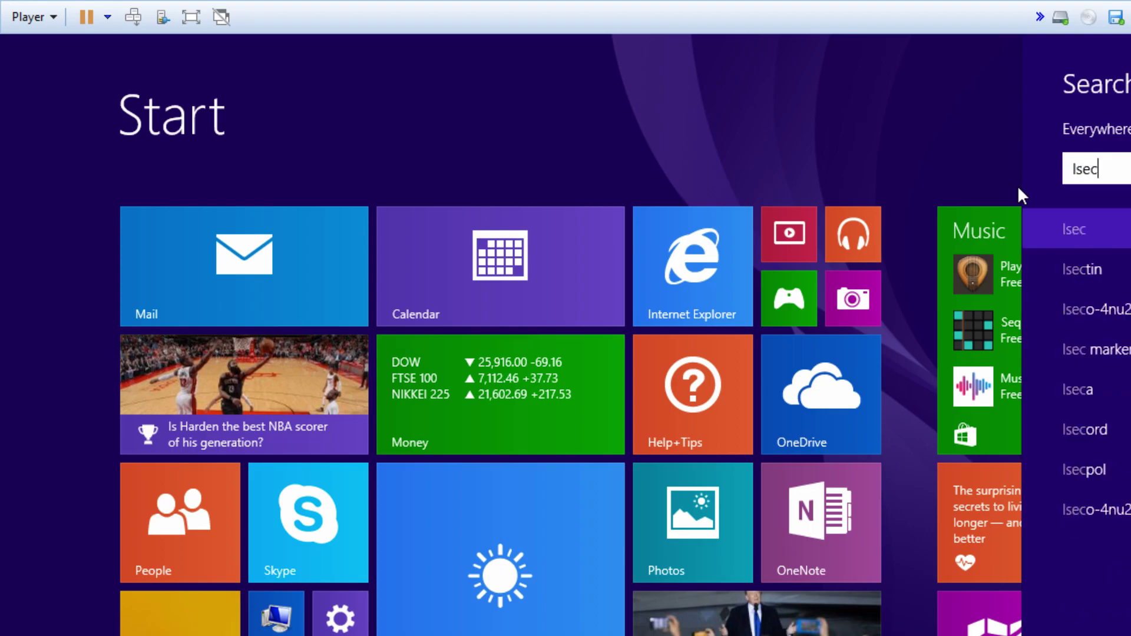
{"action": "type", "text": "pol"}
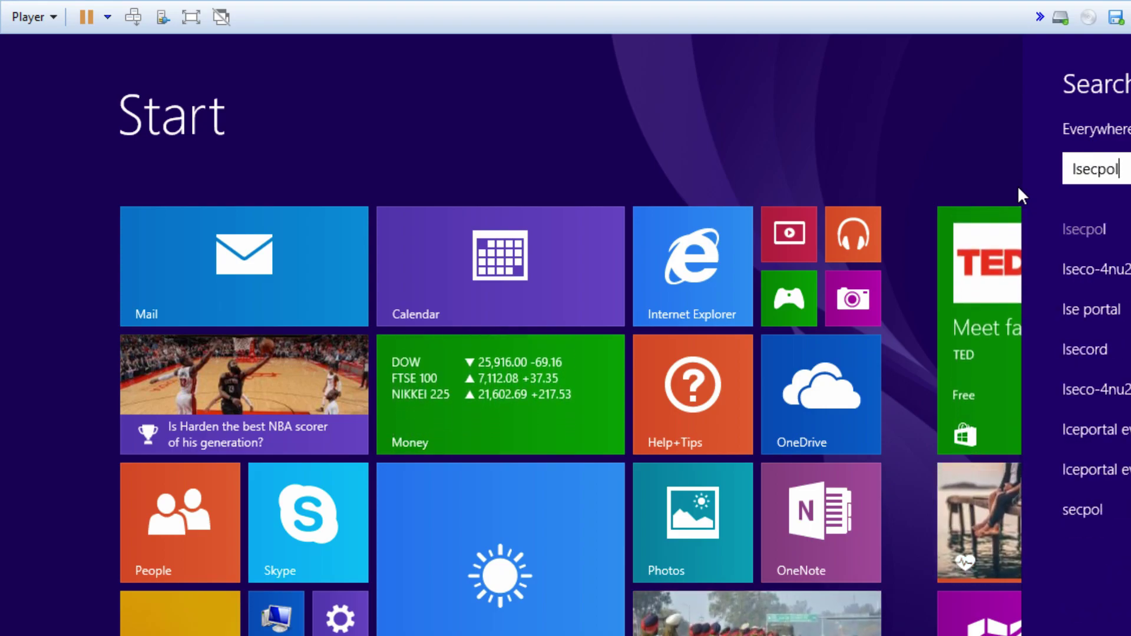
{"action": "key", "text": "Return"}
{"action": "key", "text": "End"}
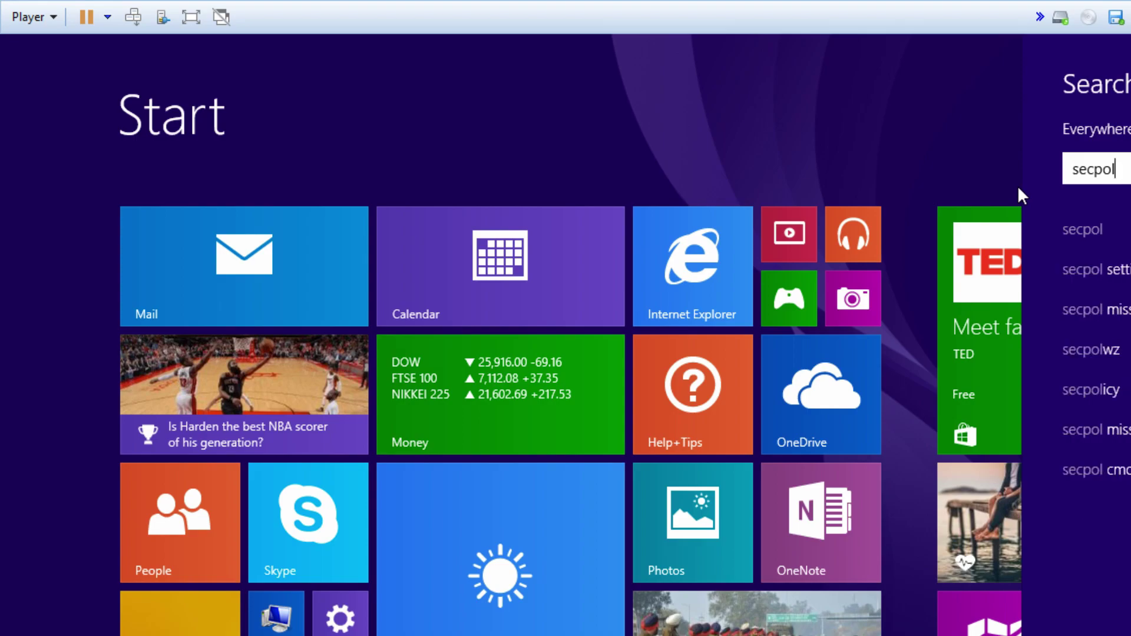
{"action": "type", "text": ".msc"}
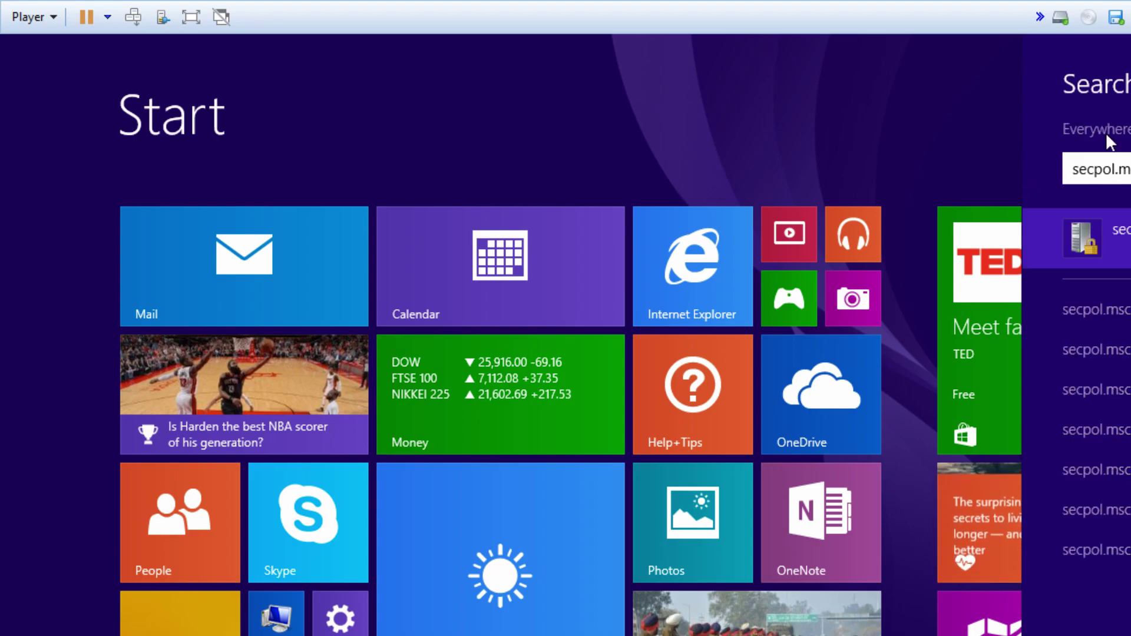
{"action": "right_click", "coordinate": [1060, 236]}
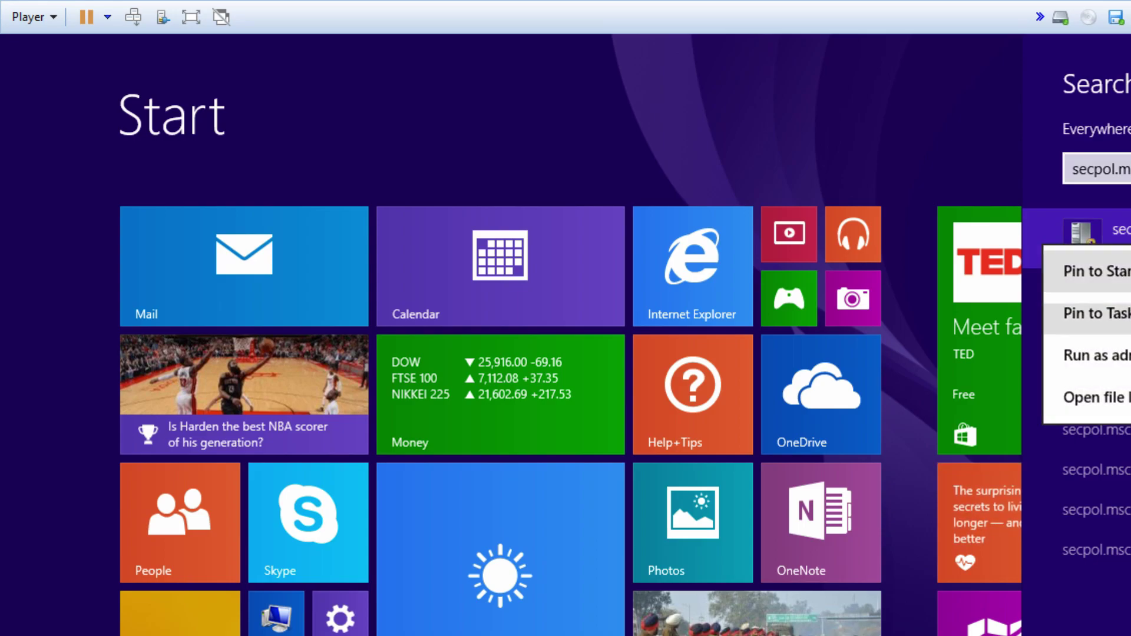
{"action": "left_click", "coordinate": [1095, 352]}
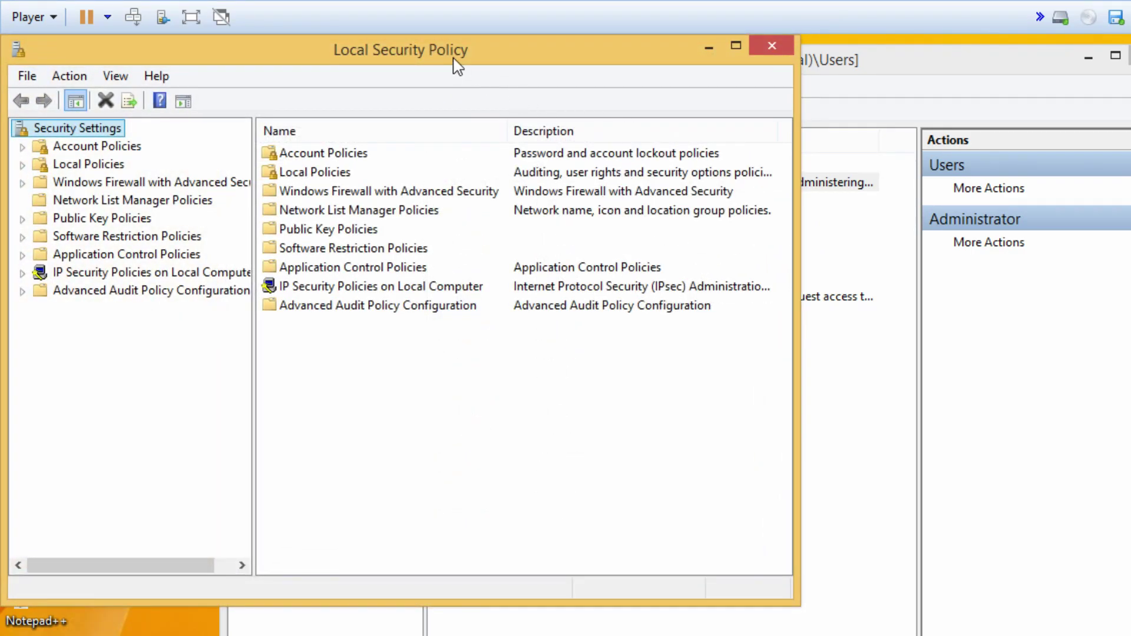
- Reposition and enlarge the Local Security Policy window and widen its tree pane
{"action": "left_click_drag", "start_coordinate": [455, 58], "coordinate": [595, 72]}
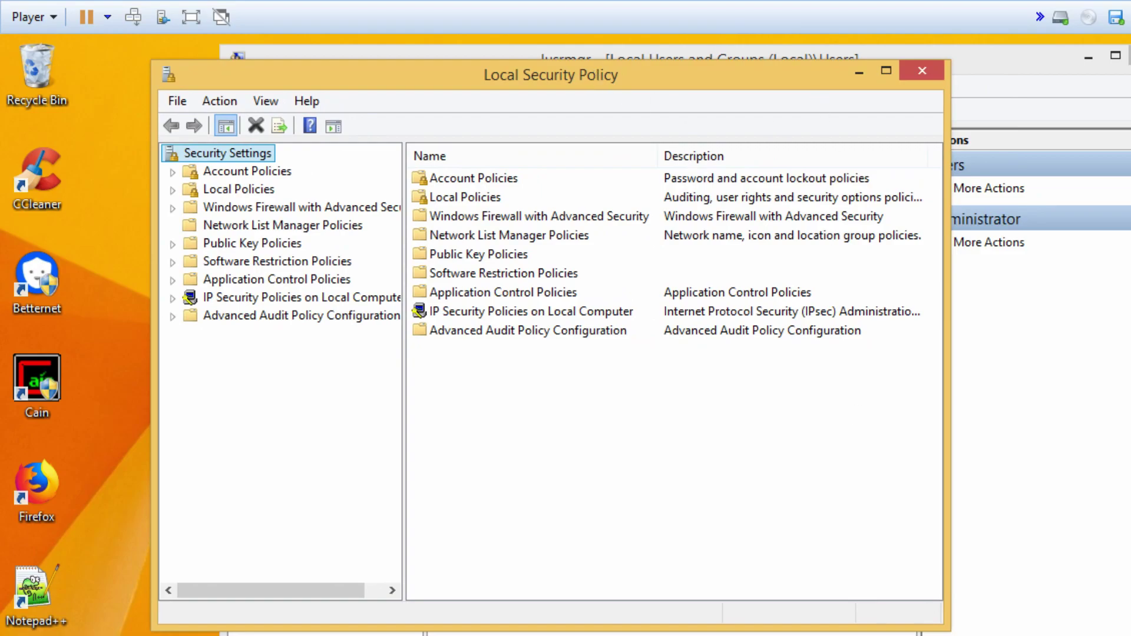
{"action": "left_click_drag", "start_coordinate": [944, 626], "coordinate": [1130, 635]}
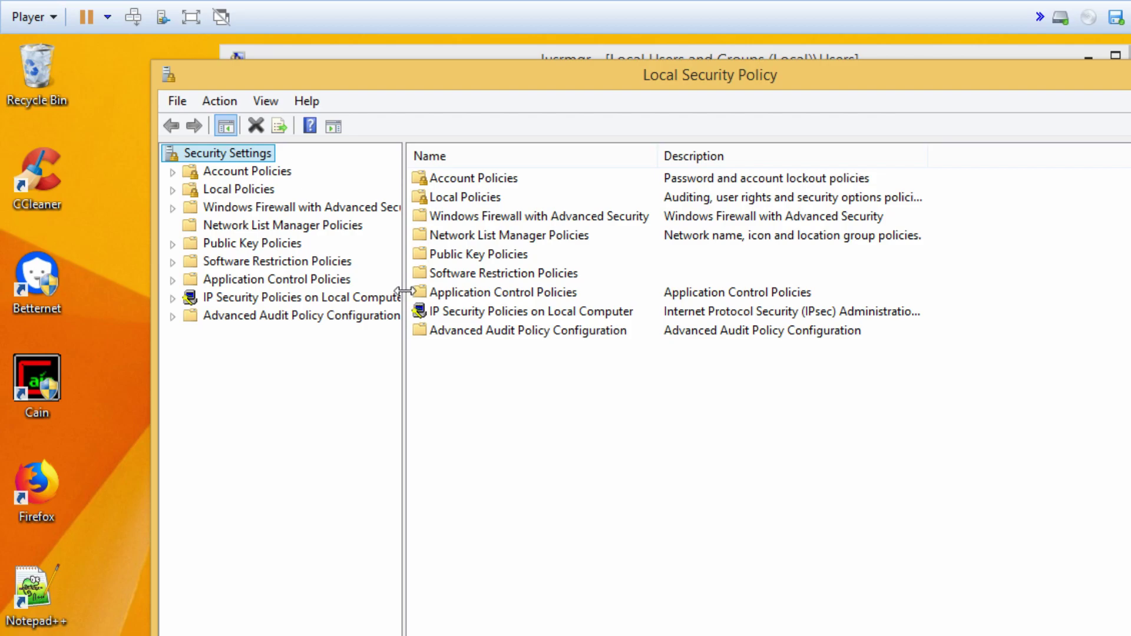
{"action": "left_click_drag", "start_coordinate": [402, 290], "coordinate": [498, 289]}
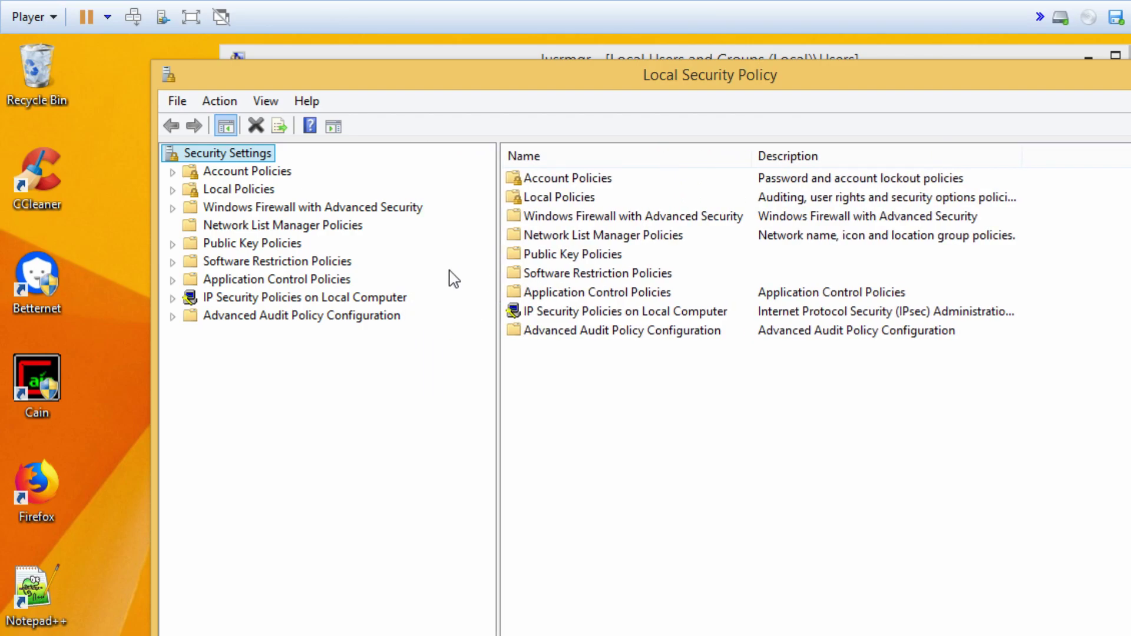
- Expand Account Policies and Local Policies, then show Security Options
{"action": "left_click", "coordinate": [173, 172]}
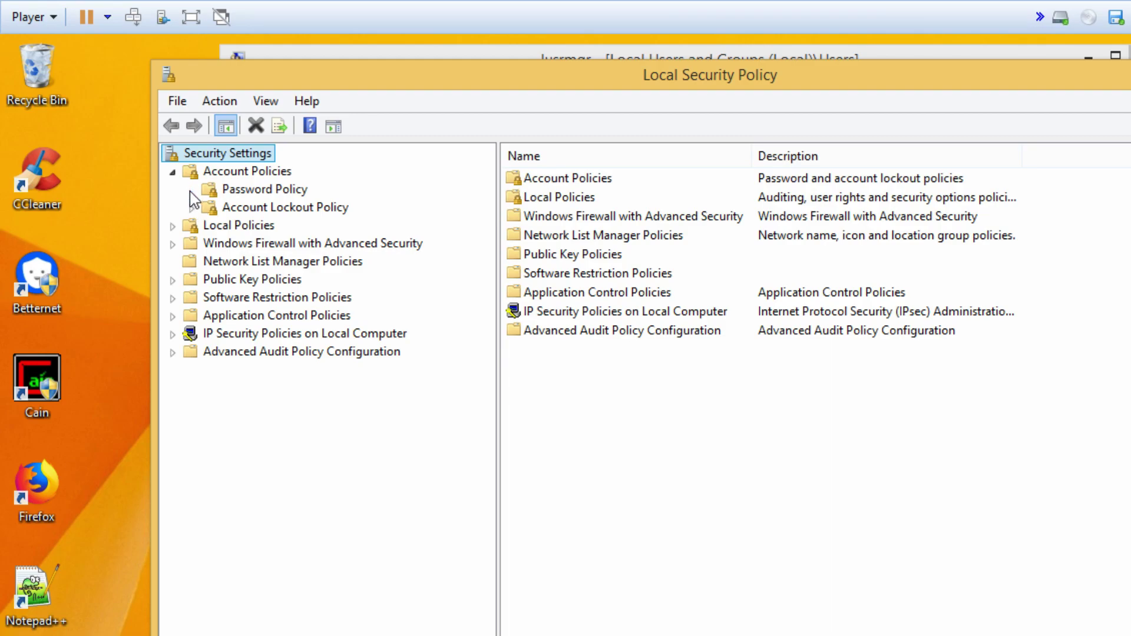
{"action": "left_click", "coordinate": [255, 195]}
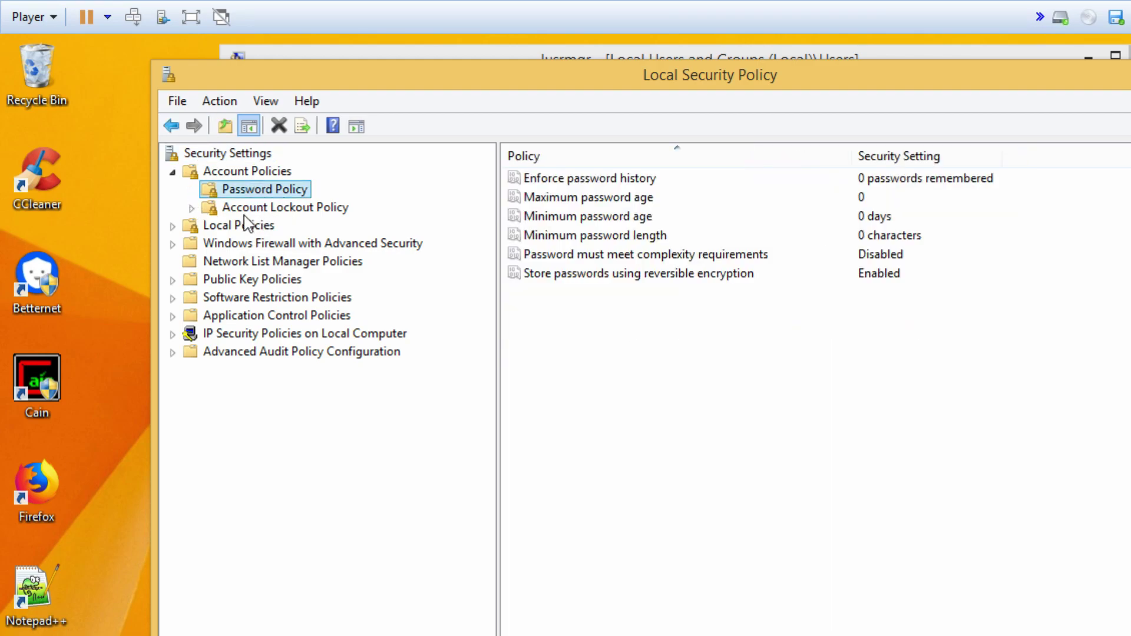
{"action": "left_click", "coordinate": [292, 216]}
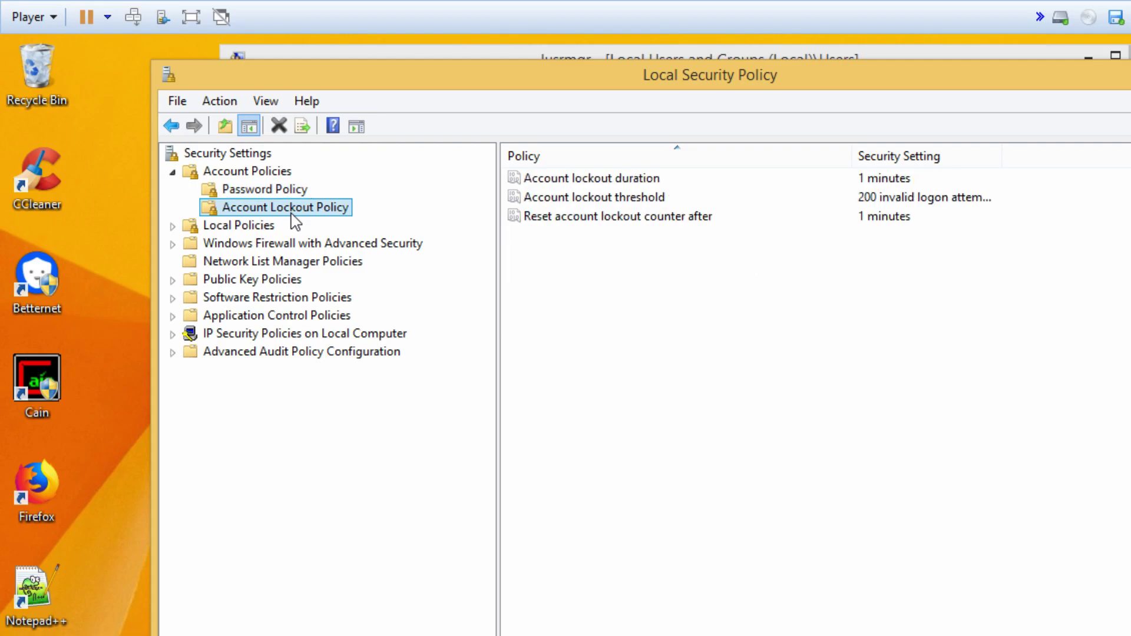
{"action": "left_click", "coordinate": [172, 226]}
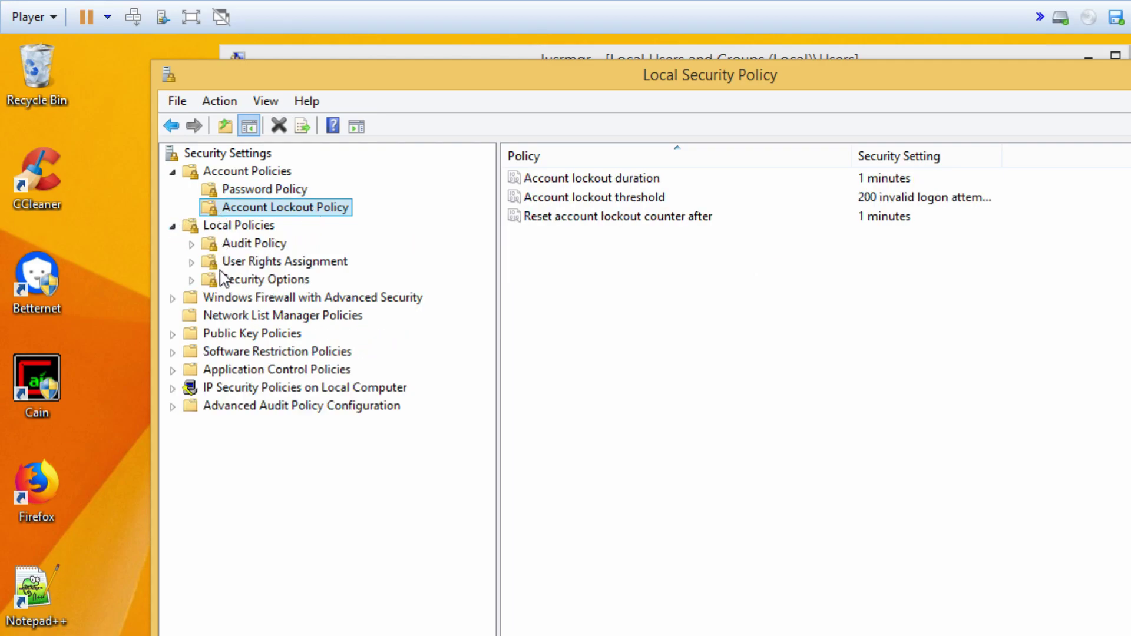
{"action": "left_click", "coordinate": [243, 279]}
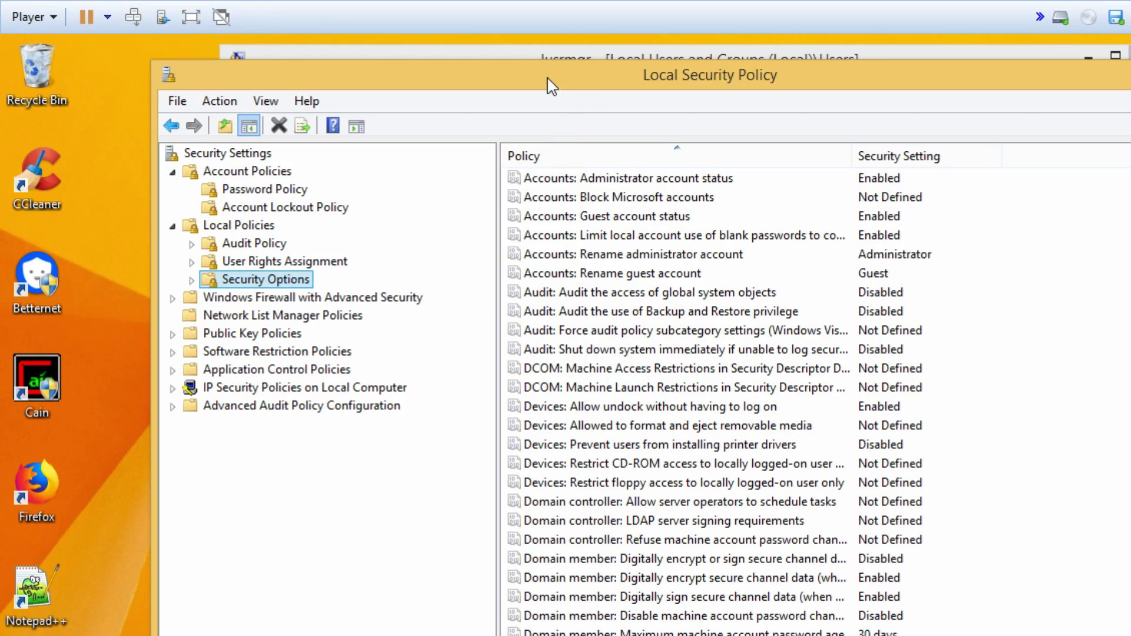
{"action": "left_click_drag", "start_coordinate": [548, 86], "coordinate": [492, 72]}
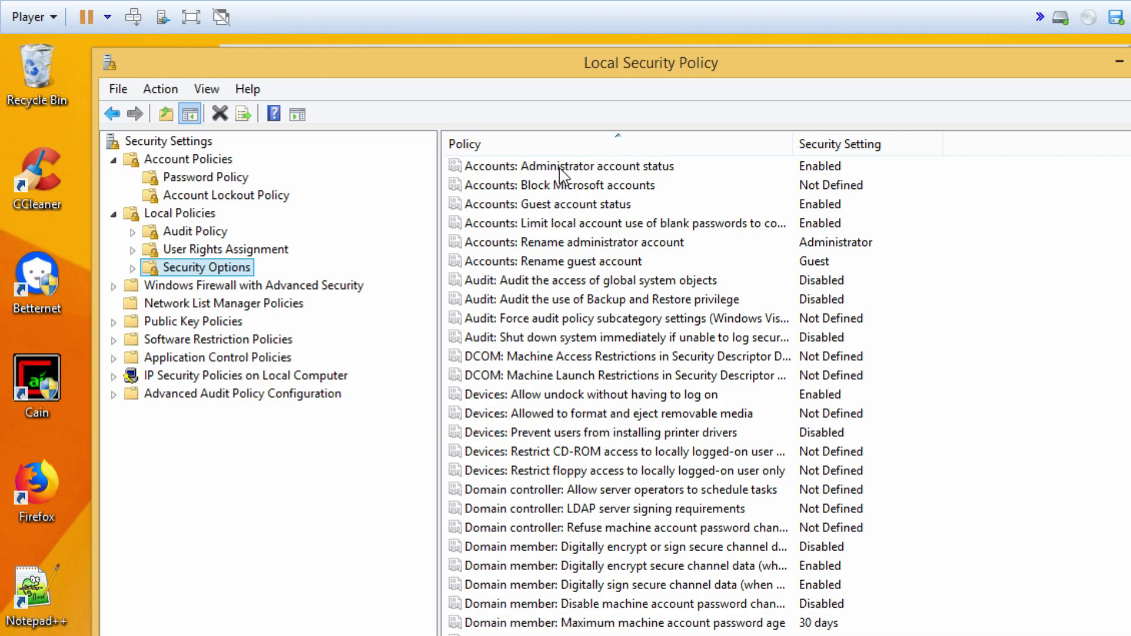
- Set the Administrator and Guest account status policies to Disabled
{"action": "double_click", "coordinate": [559, 167]}
{"action": "left_click", "coordinate": [515, 299]}
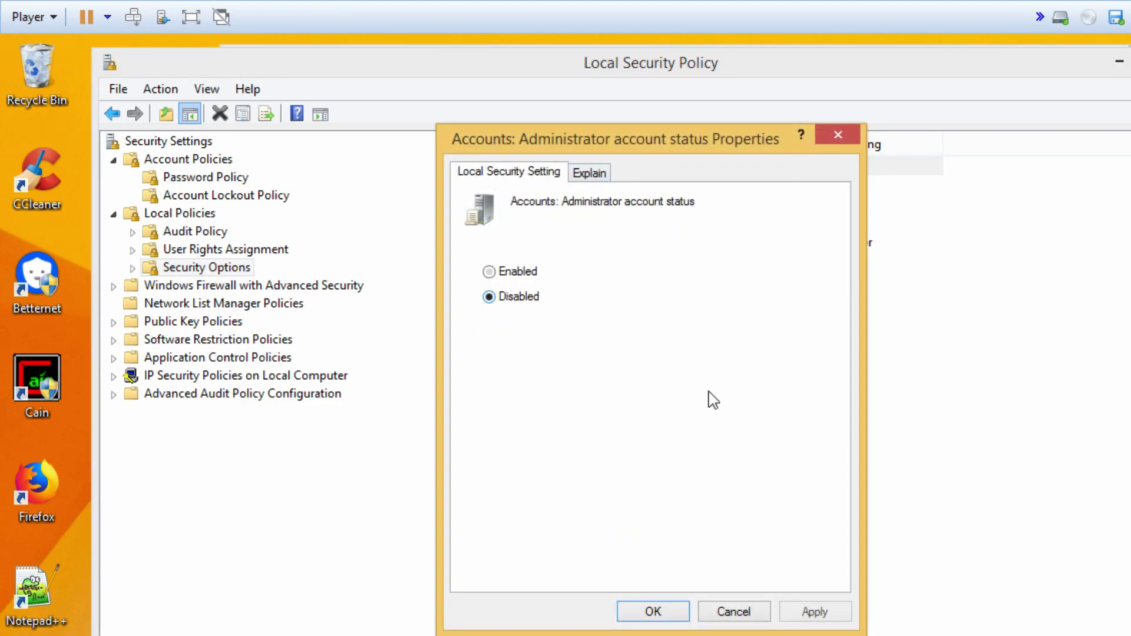
{"action": "left_click", "coordinate": [652, 612]}
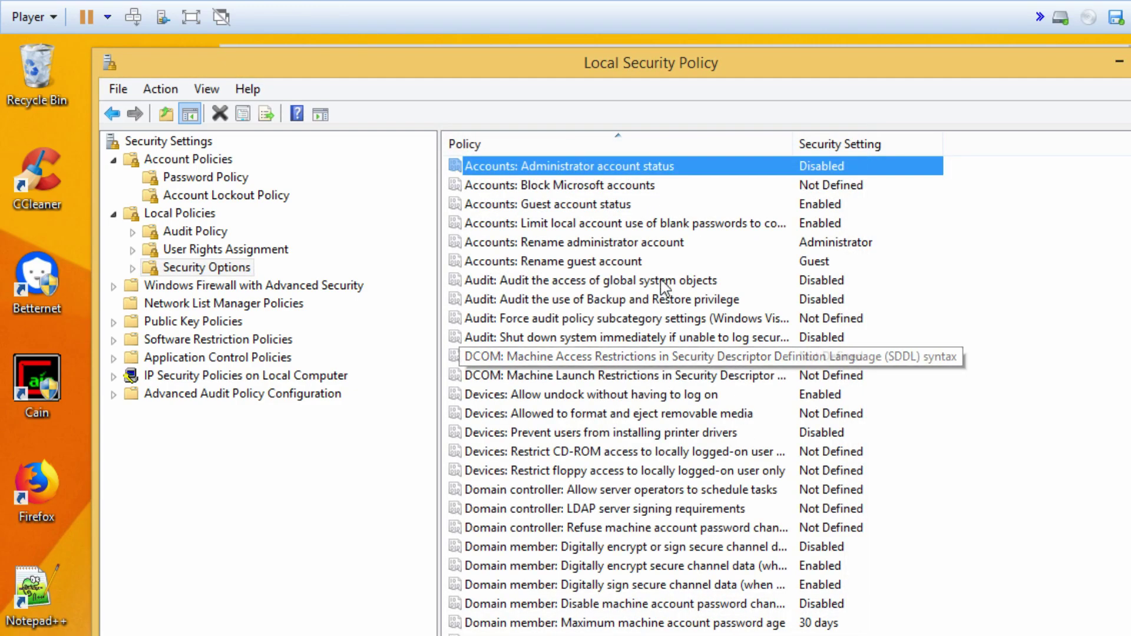
{"action": "double_click", "coordinate": [612, 204]}
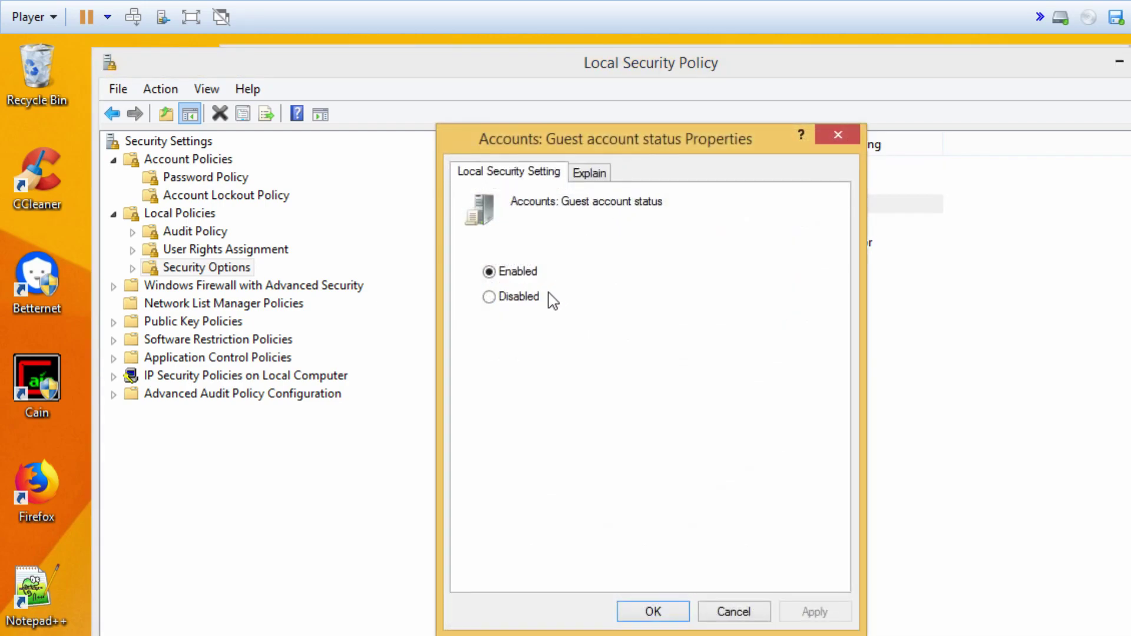
{"action": "left_click", "coordinate": [518, 296]}
{"action": "left_click", "coordinate": [653, 612]}
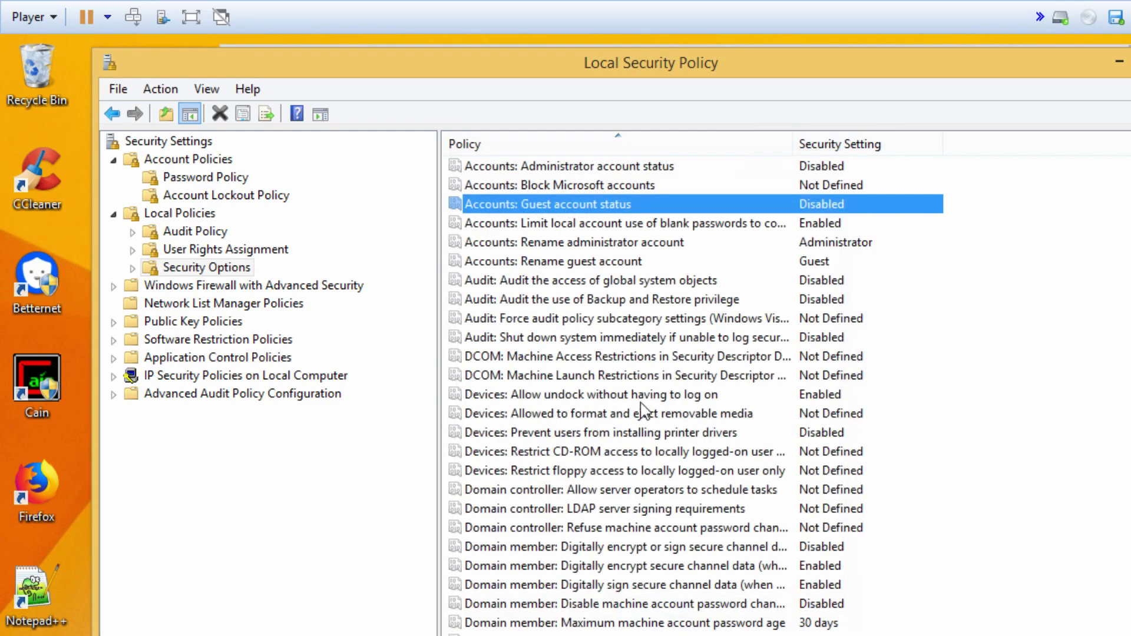
- Set Block Microsoft accounts to 'Users can't add or log on with Microsoft accounts'
{"action": "double_click", "coordinate": [563, 185]}
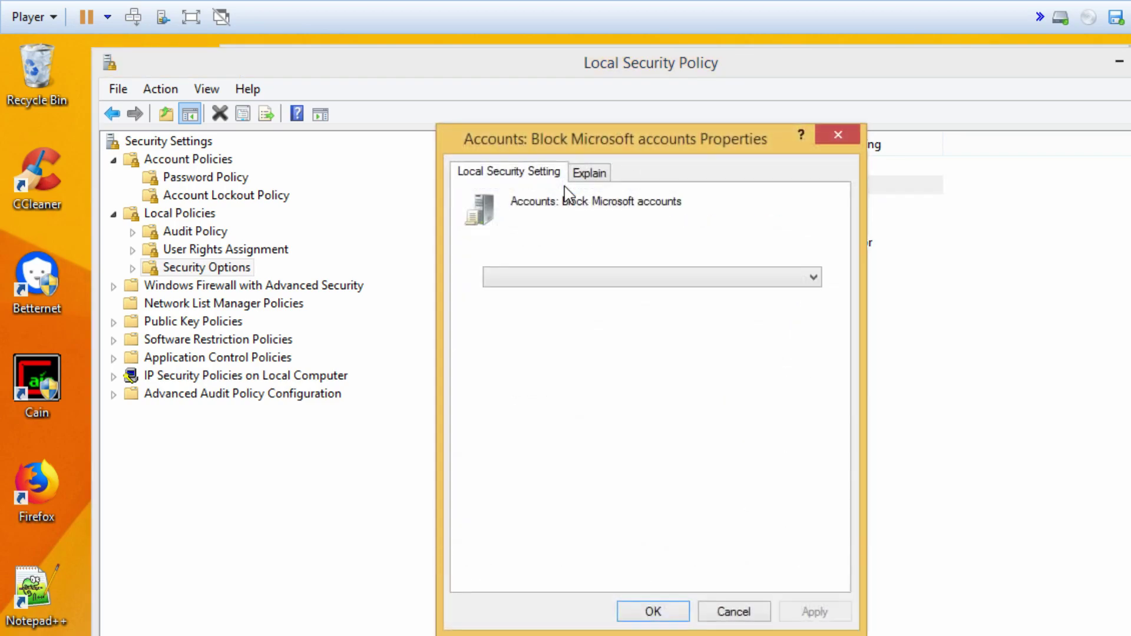
{"action": "left_click", "coordinate": [716, 275]}
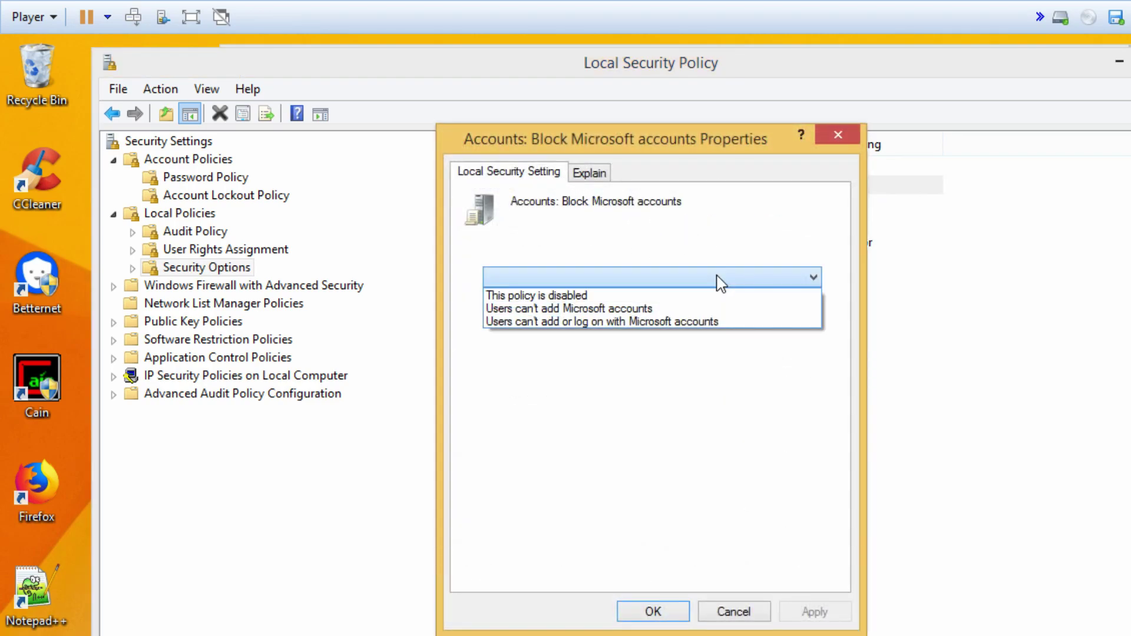
{"action": "left_click", "coordinate": [695, 321]}
{"action": "left_click", "coordinate": [653, 611]}
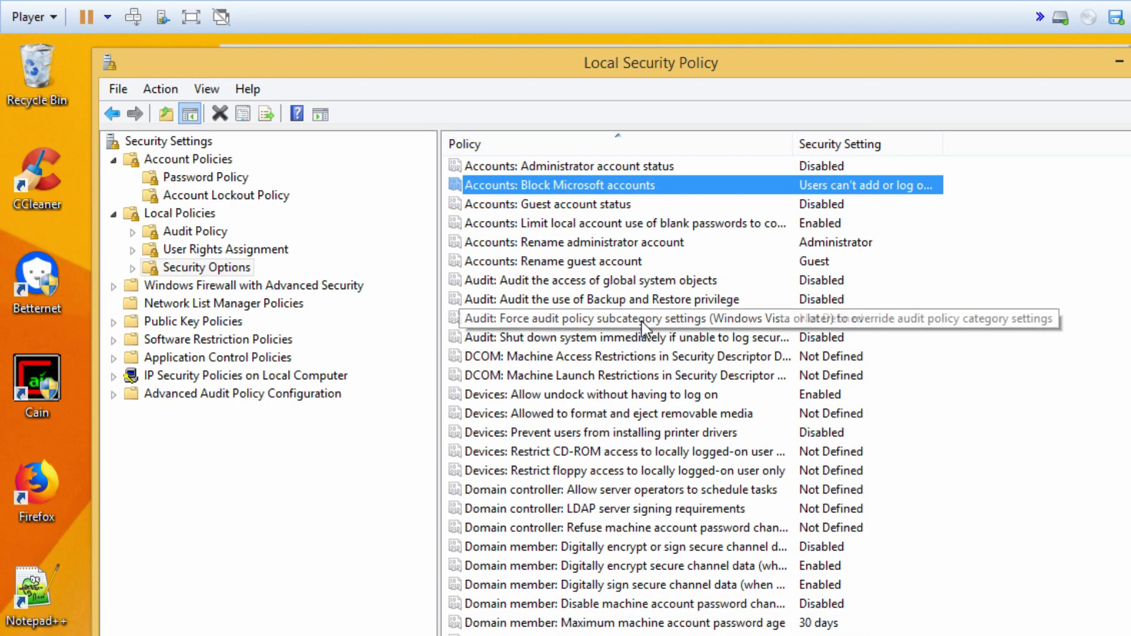
- Rename the administrator account to Rambo and the guest account to Lumiere
{"action": "double_click", "coordinate": [587, 248]}
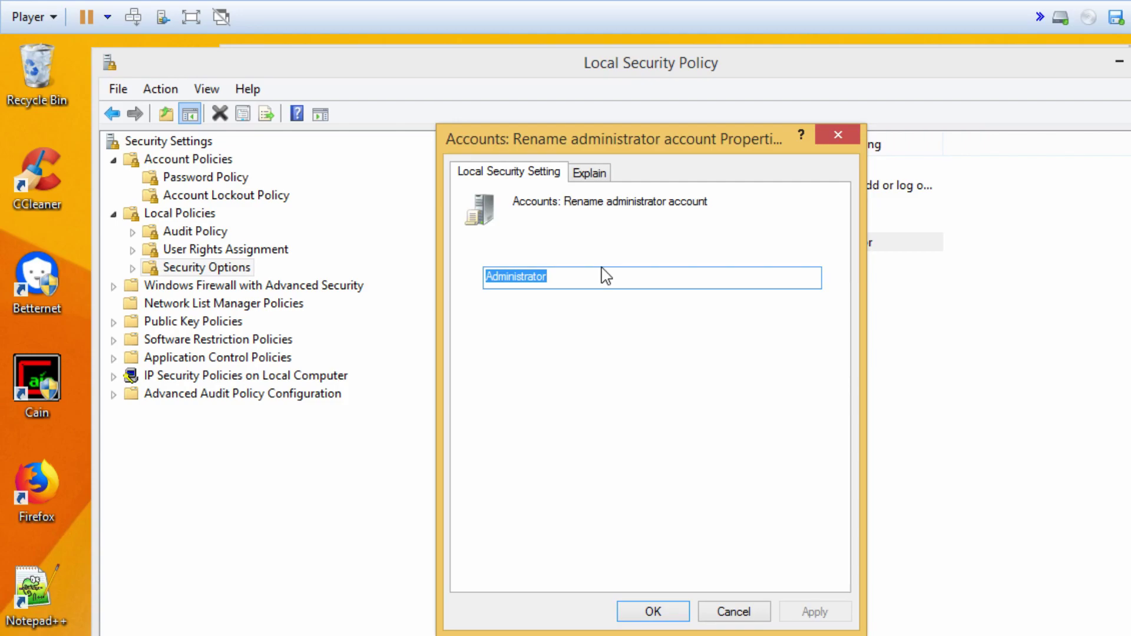
{"action": "type", "text": "Rambo"}
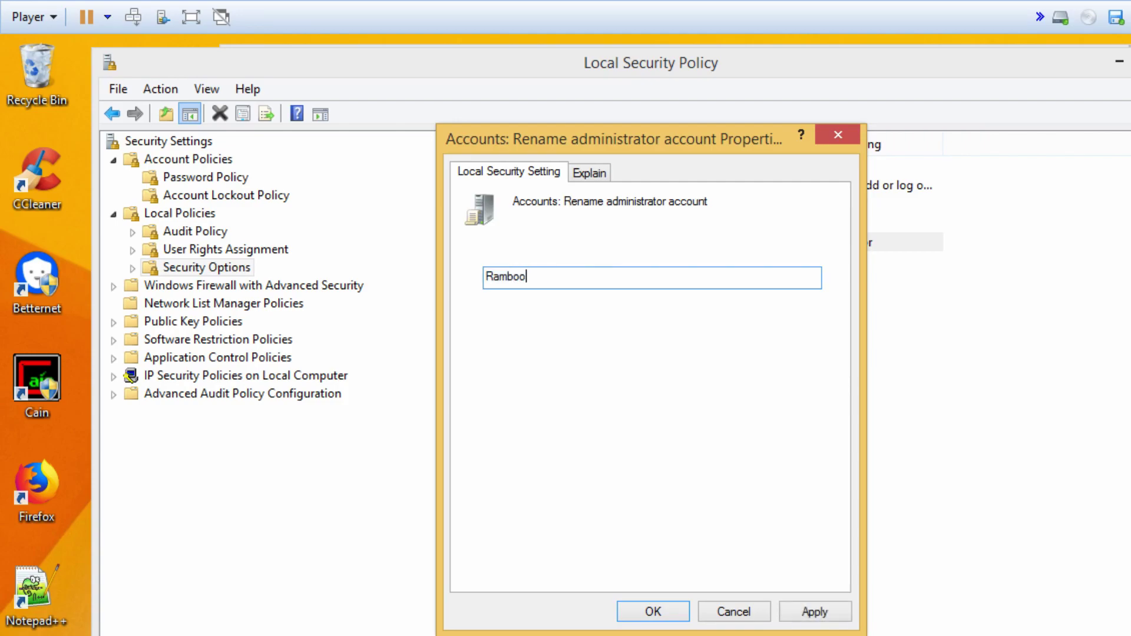
{"action": "left_click", "coordinate": [671, 612]}
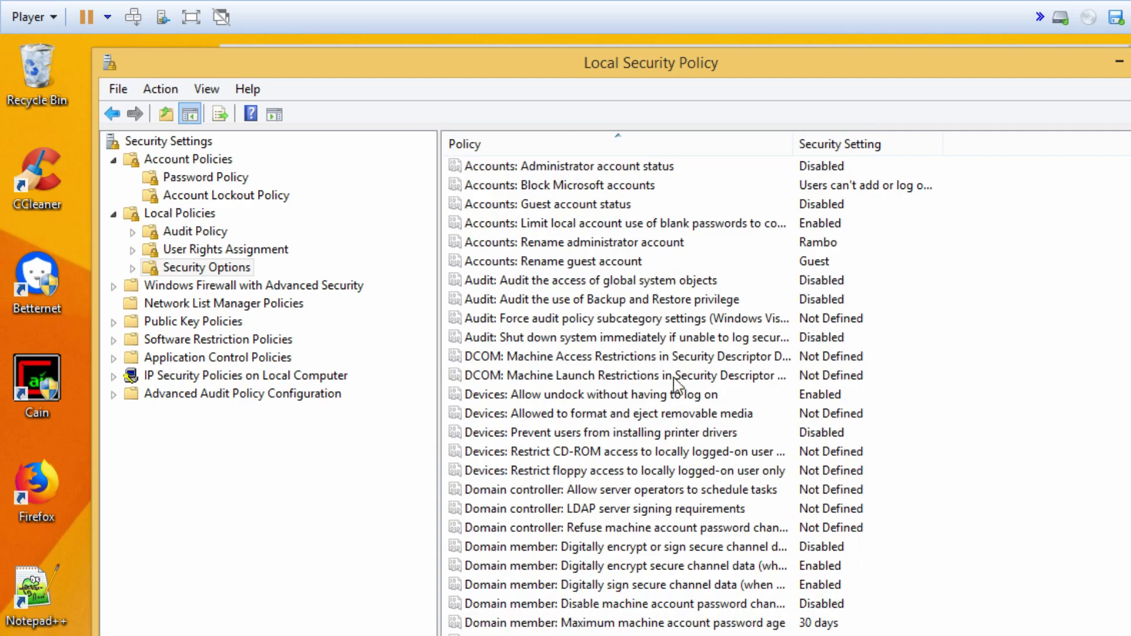
{"action": "double_click", "coordinate": [612, 262]}
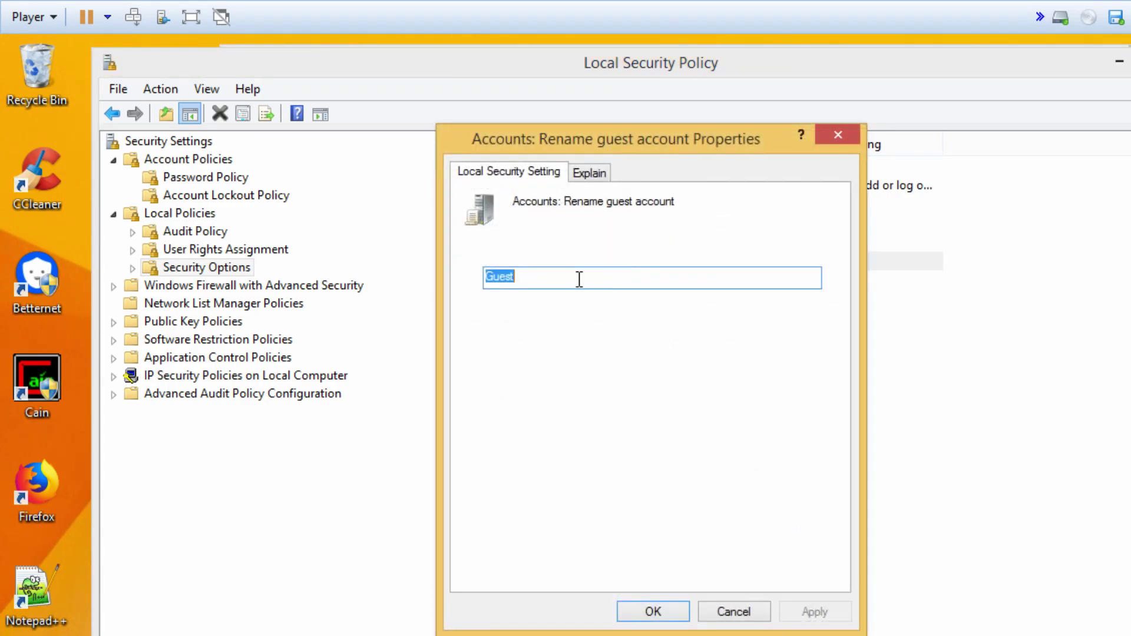
{"action": "type", "text": "Lumiere"}
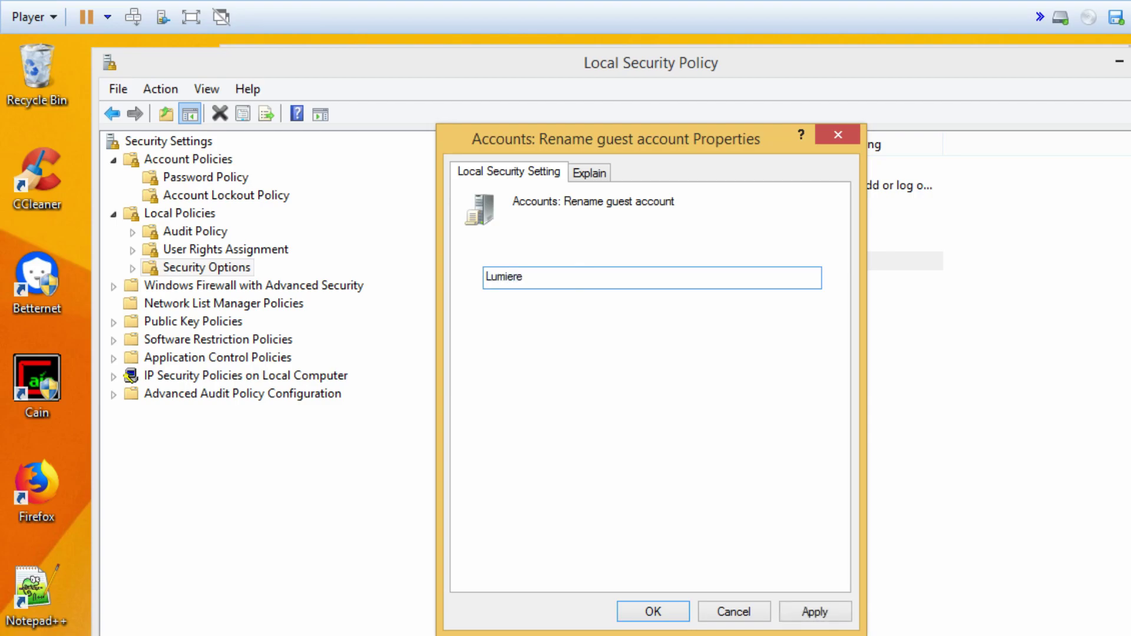
{"action": "left_click", "coordinate": [661, 611]}
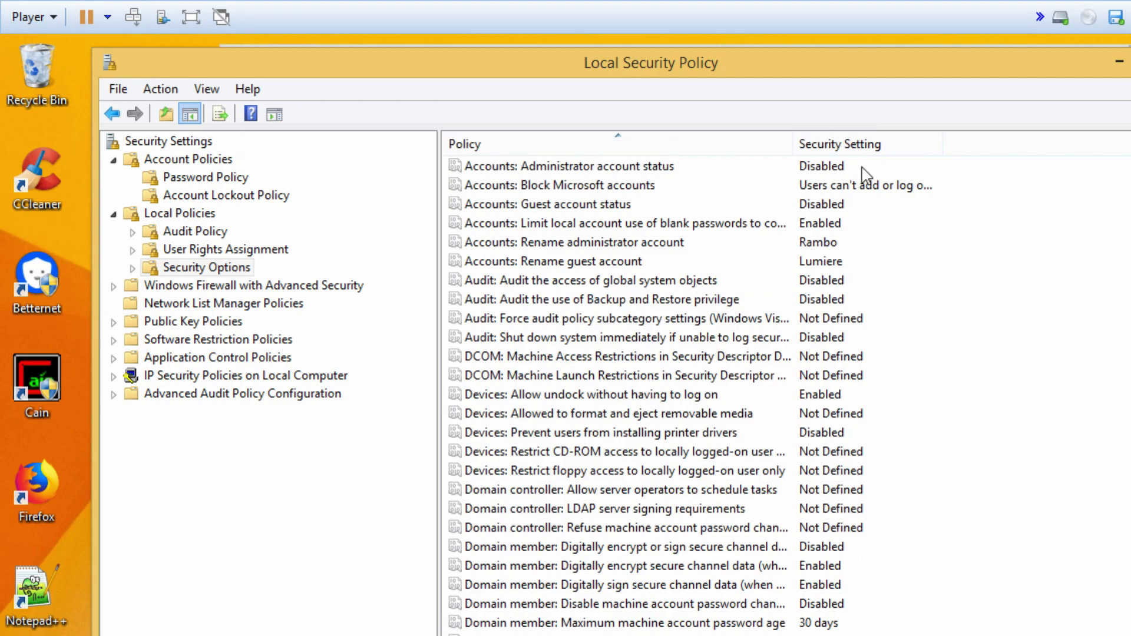
- Exit Local Security Policy via File > Exit and open the Action menu in Local Users and Groups
{"action": "left_click", "coordinate": [121, 90]}
{"action": "left_click", "coordinate": [147, 143]}
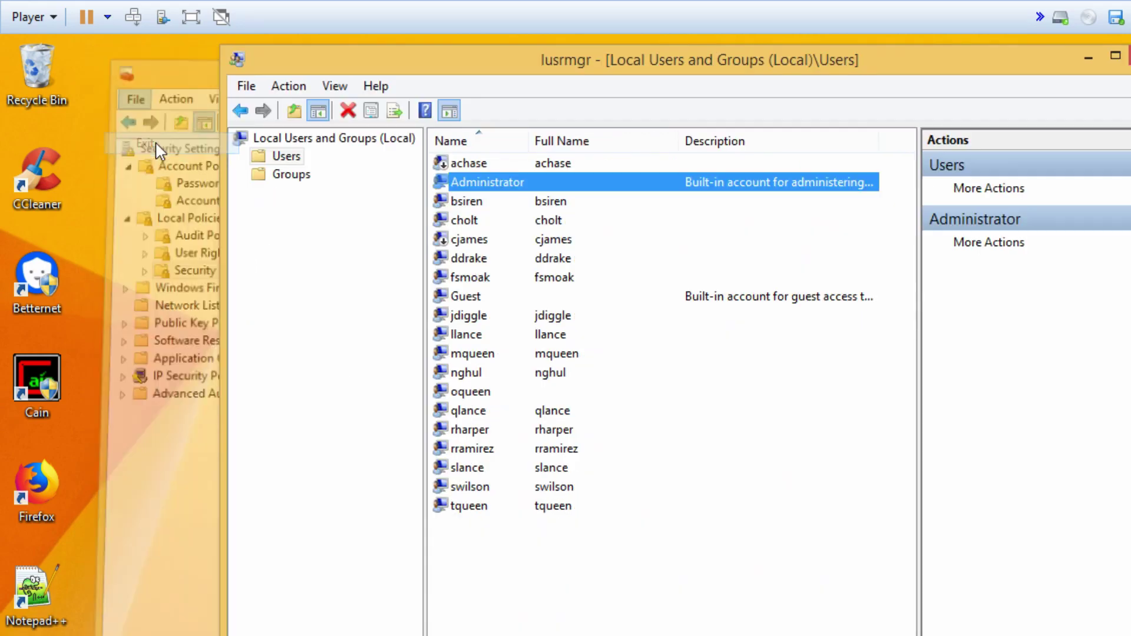
{"action": "left_click", "coordinate": [283, 88]}
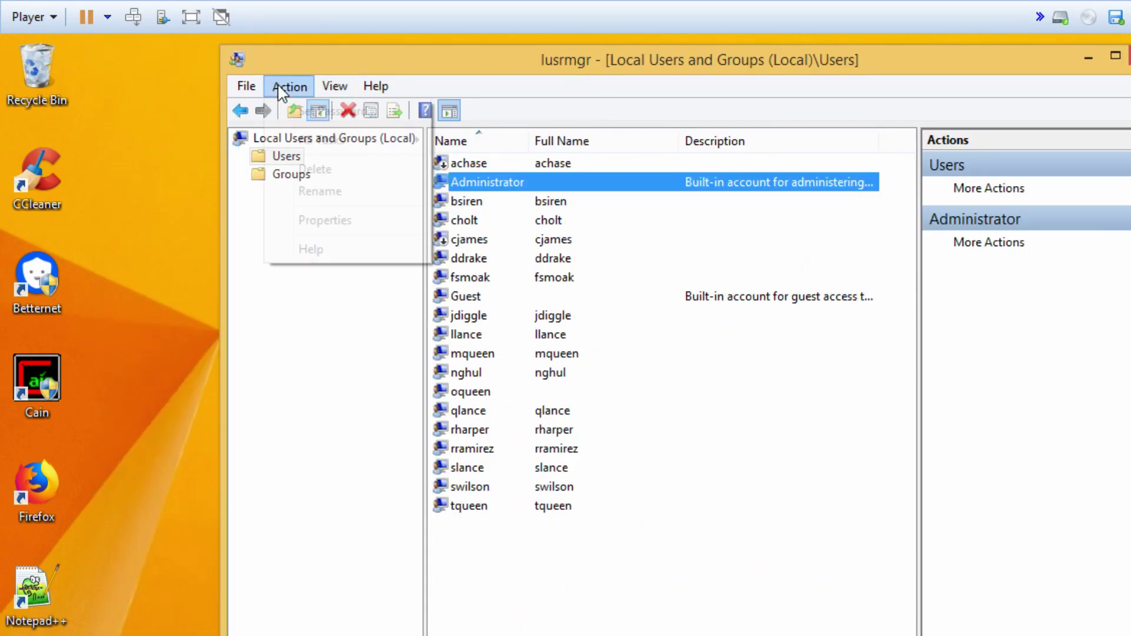
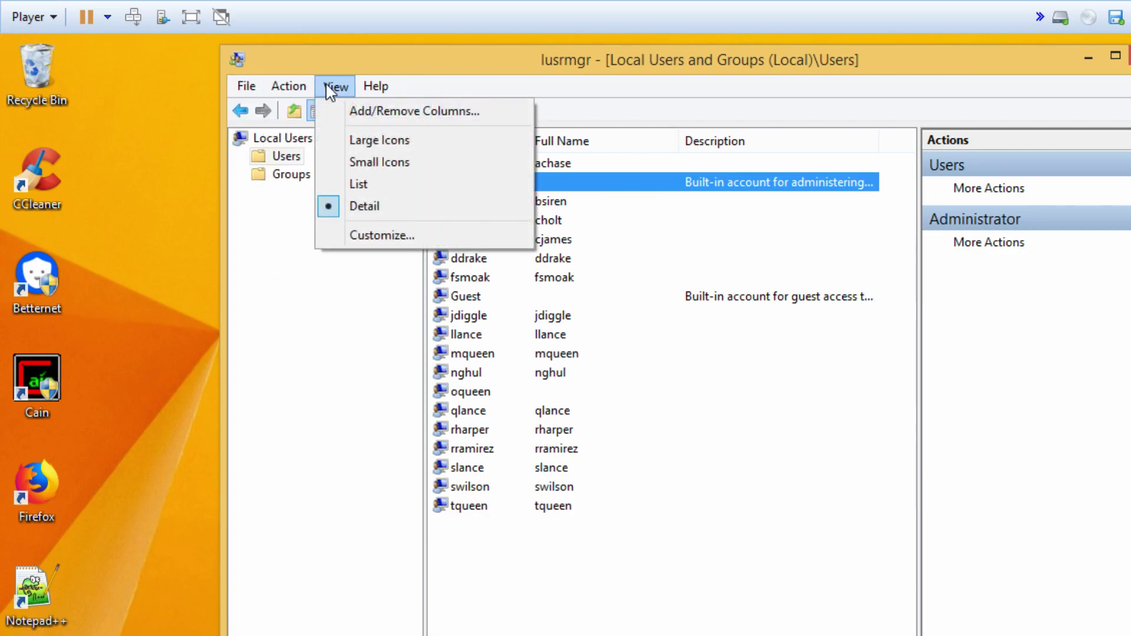
- Close Local Users and Groups and relaunch it with lusrmgr.msc from the Start screen
{"action": "left_click", "coordinate": [303, 346]}
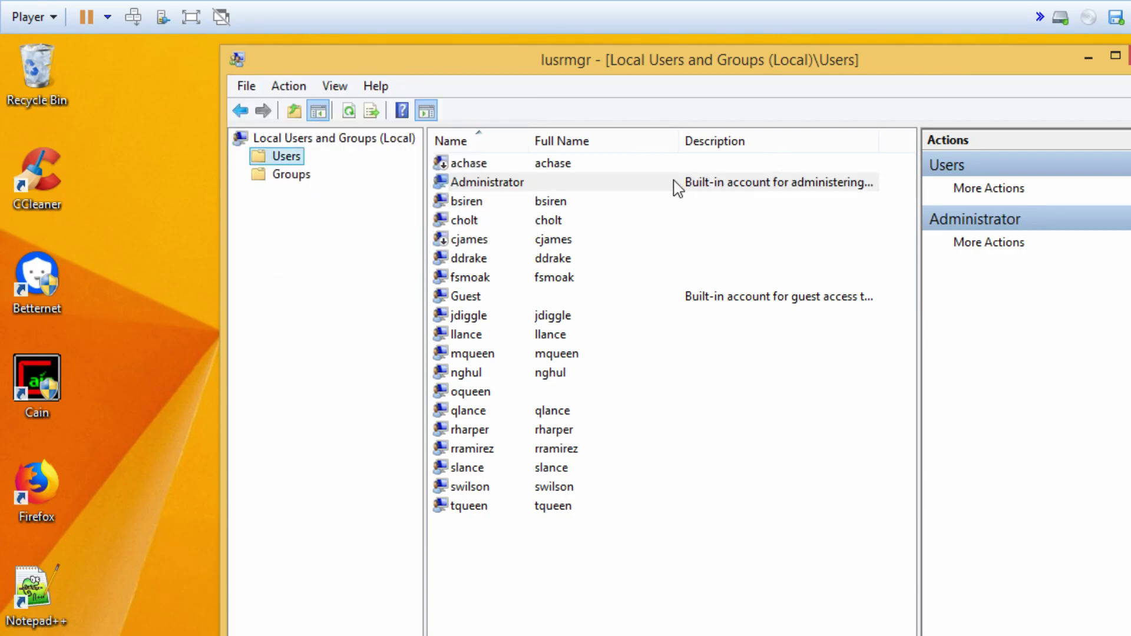
{"action": "left_click", "coordinate": [1128, 57]}
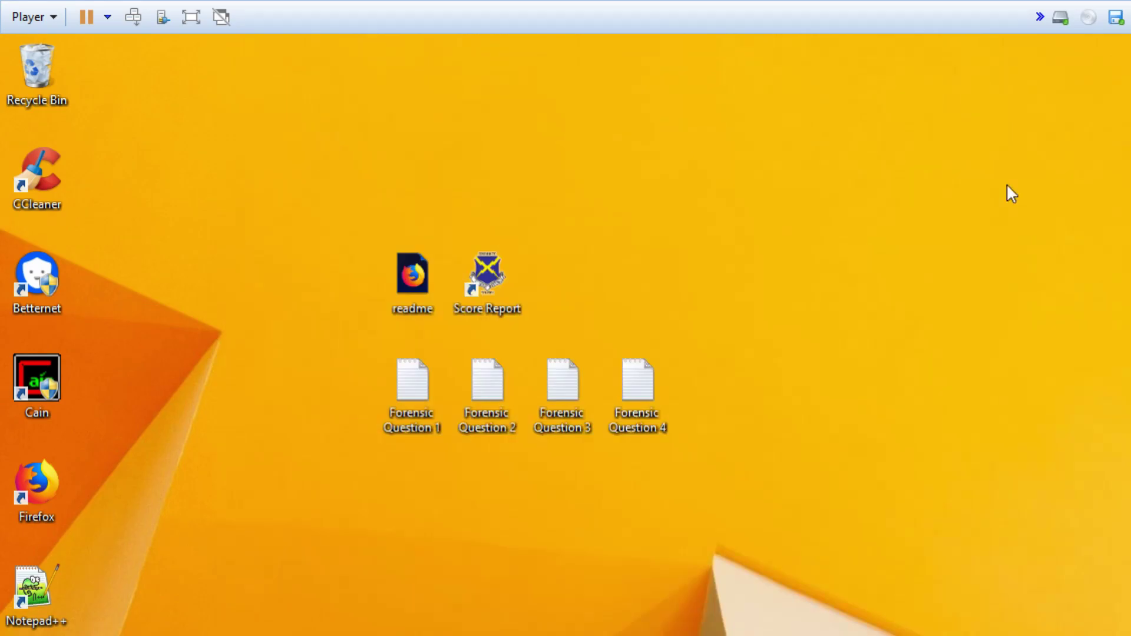
{"action": "key", "text": "super"}
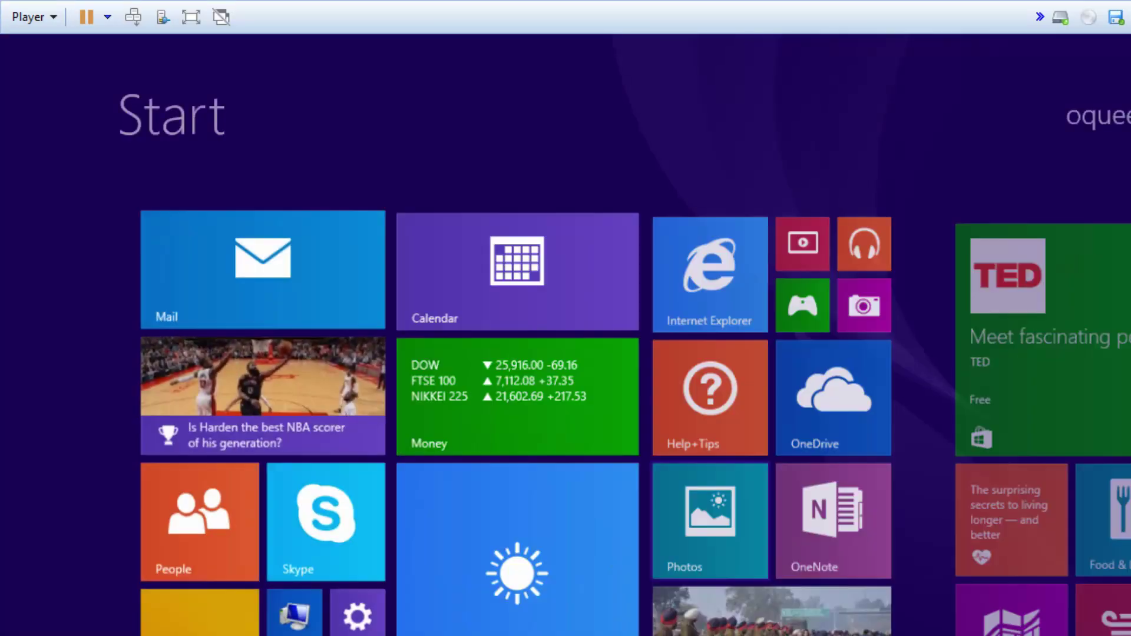
{"action": "type", "text": "lus"}
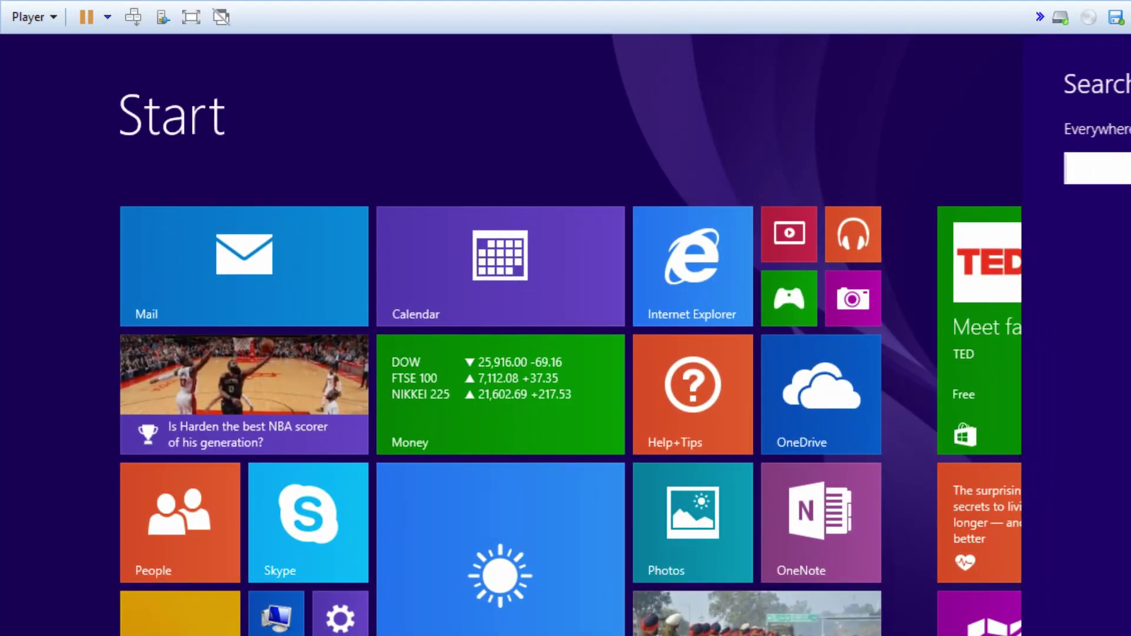
{"action": "type", "text": "rmgr.m"}
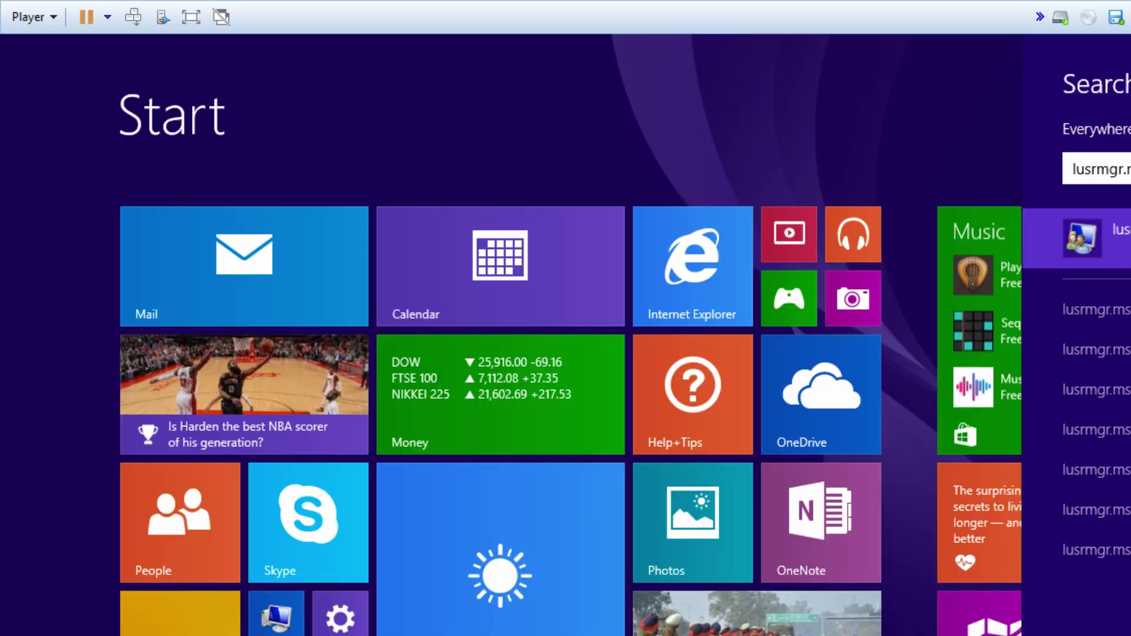
{"action": "key", "text": "Return"}
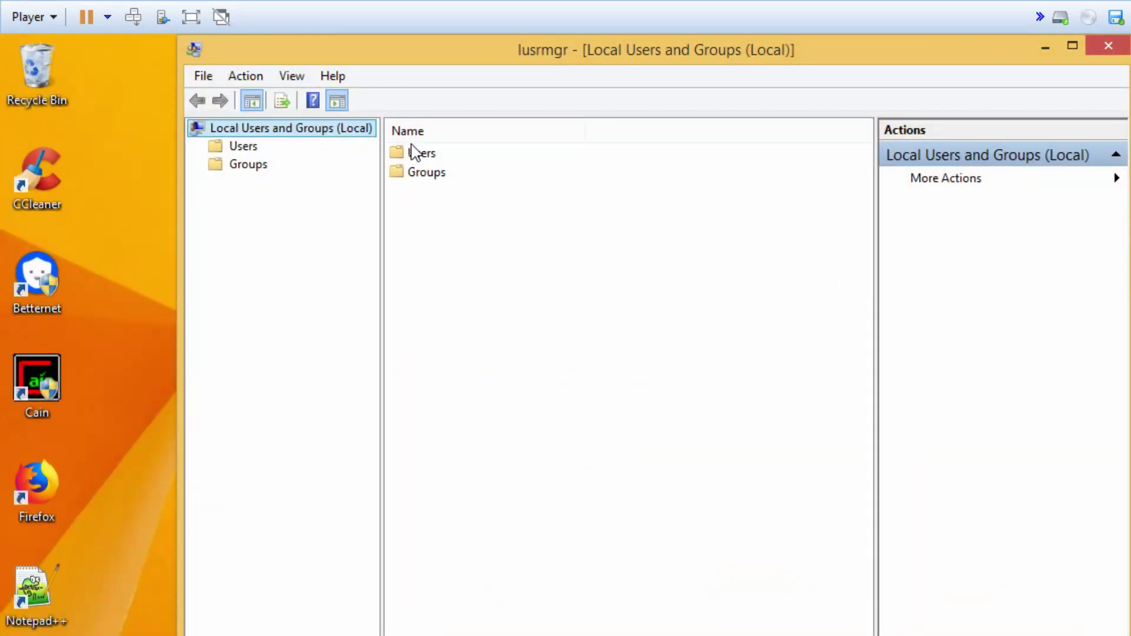
- In the Users folder, check the renamed accounts Lumiere and Rambo, then close the console
{"action": "double_click", "coordinate": [414, 154]}
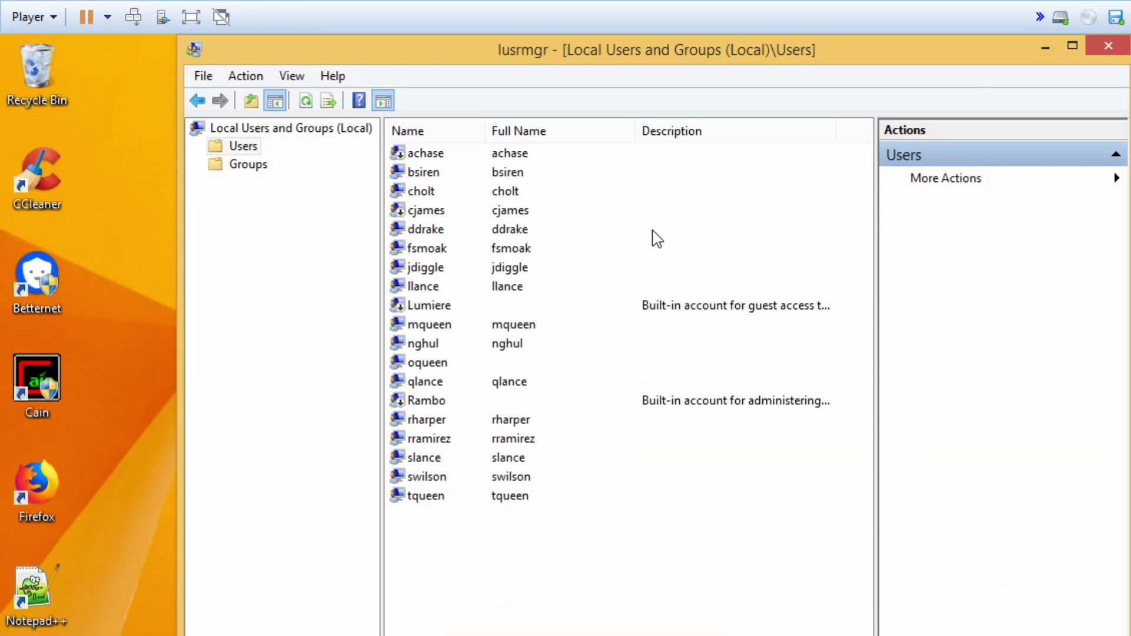
{"action": "left_click", "coordinate": [443, 307]}
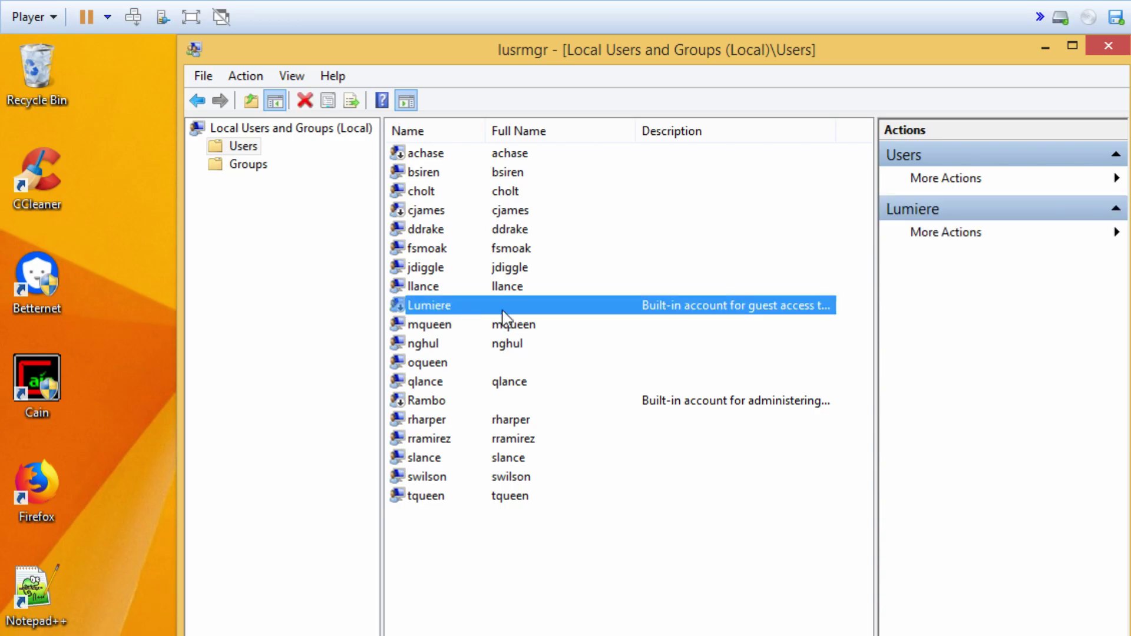
{"action": "left_click", "coordinate": [436, 408]}
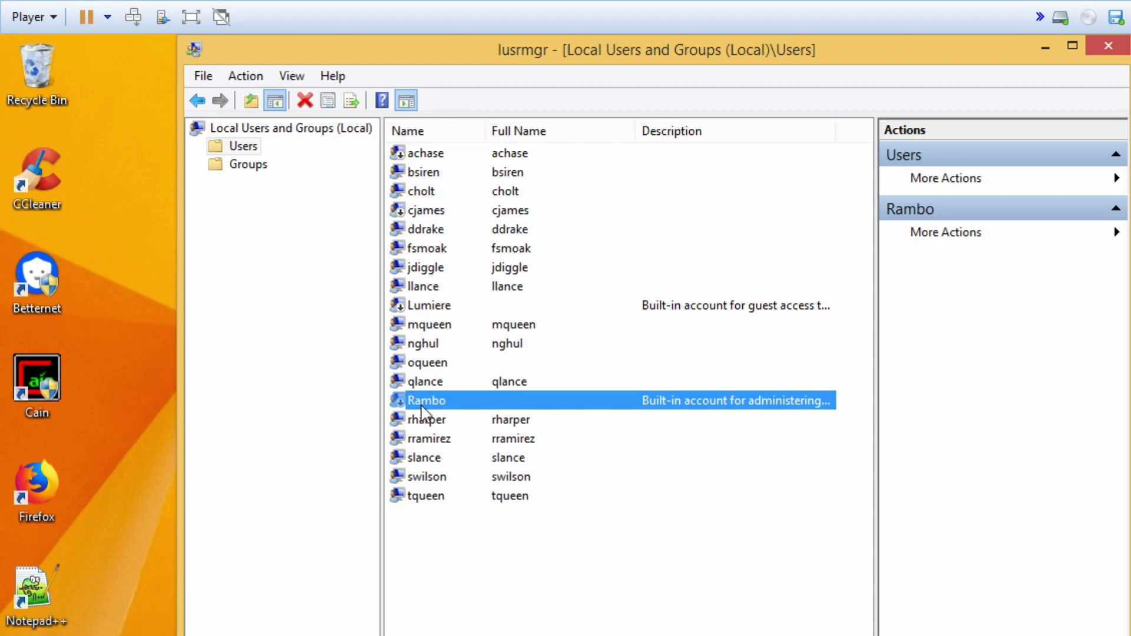
{"action": "left_click", "coordinate": [1106, 42]}
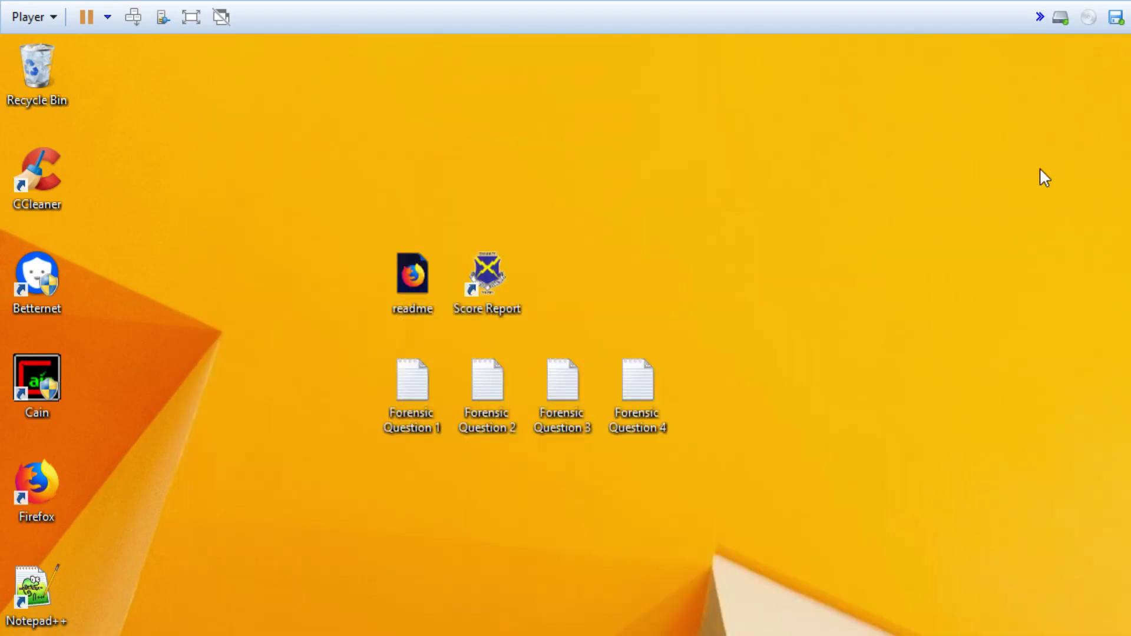
- Review the Score Report's Items Found, showing 10/59 with both renames credited, and close the duplicate tab
{"action": "double_click", "coordinate": [481, 270]}
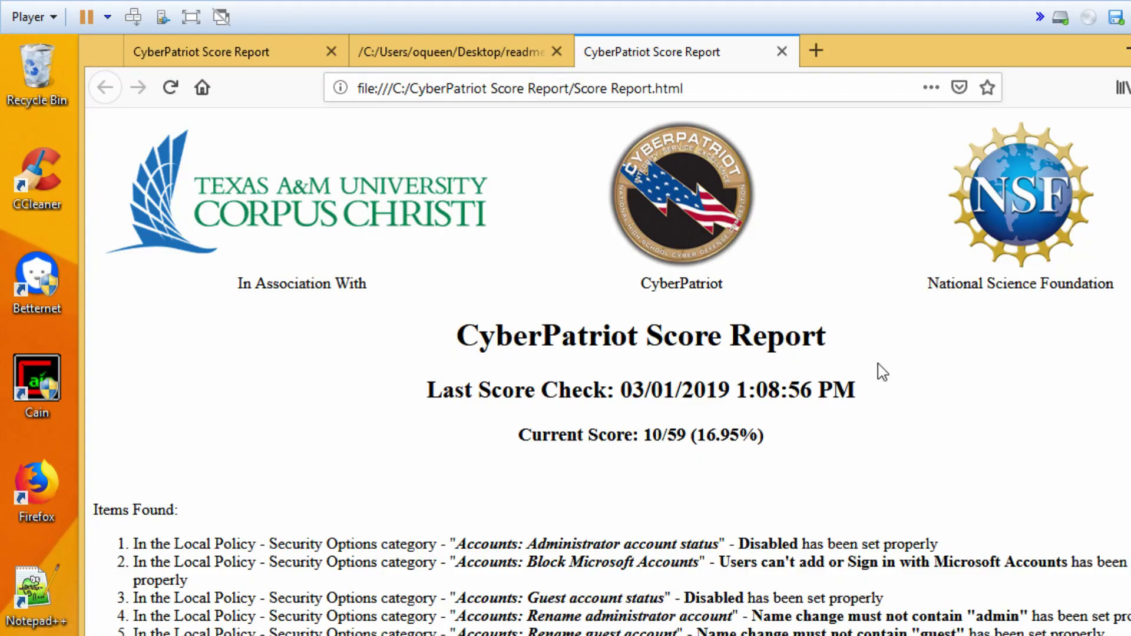
{"action": "scroll", "coordinate": [853, 358], "scroll_direction": "down", "scroll_amount": 3}
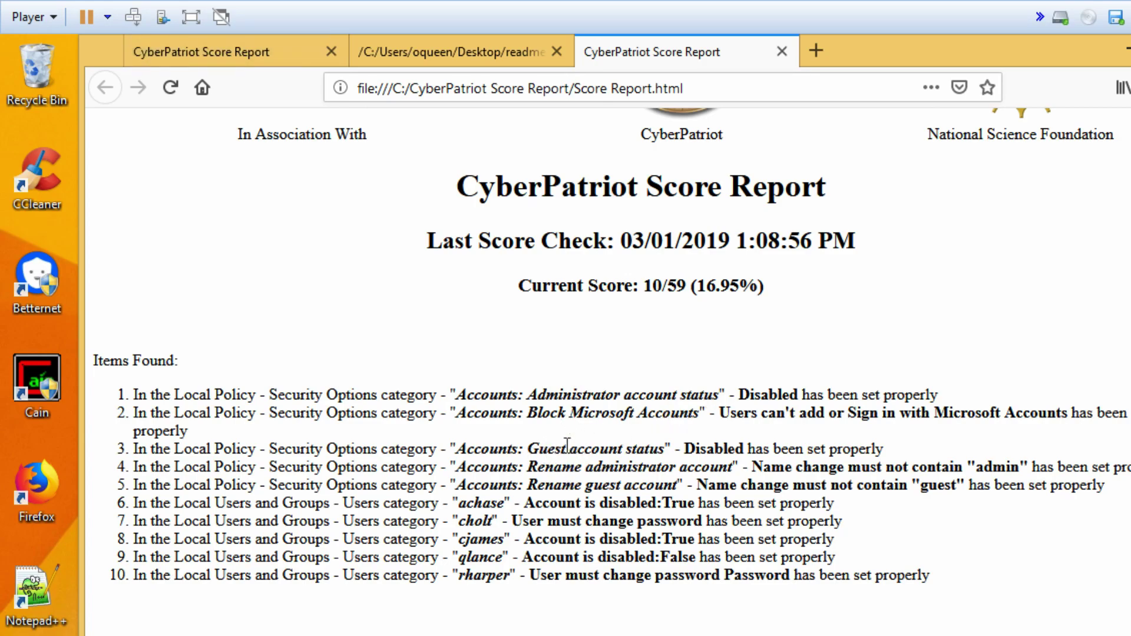
{"action": "scroll", "coordinate": [677, 369], "scroll_direction": "up", "scroll_amount": 3}
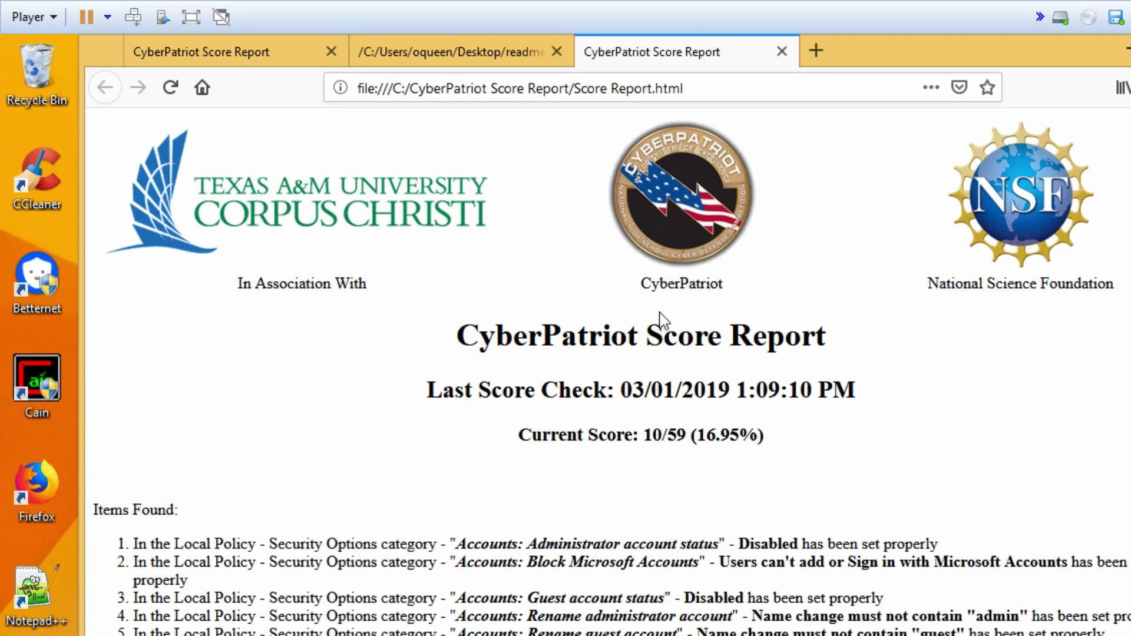
{"action": "left_click", "coordinate": [782, 52]}
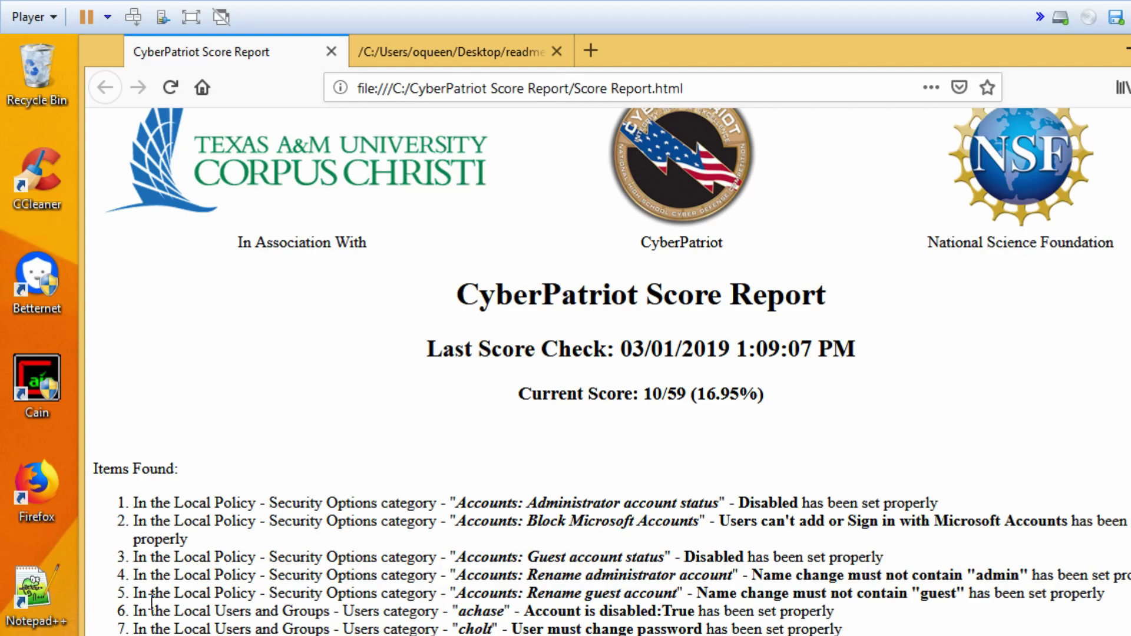
{"action": "key", "text": "super"}
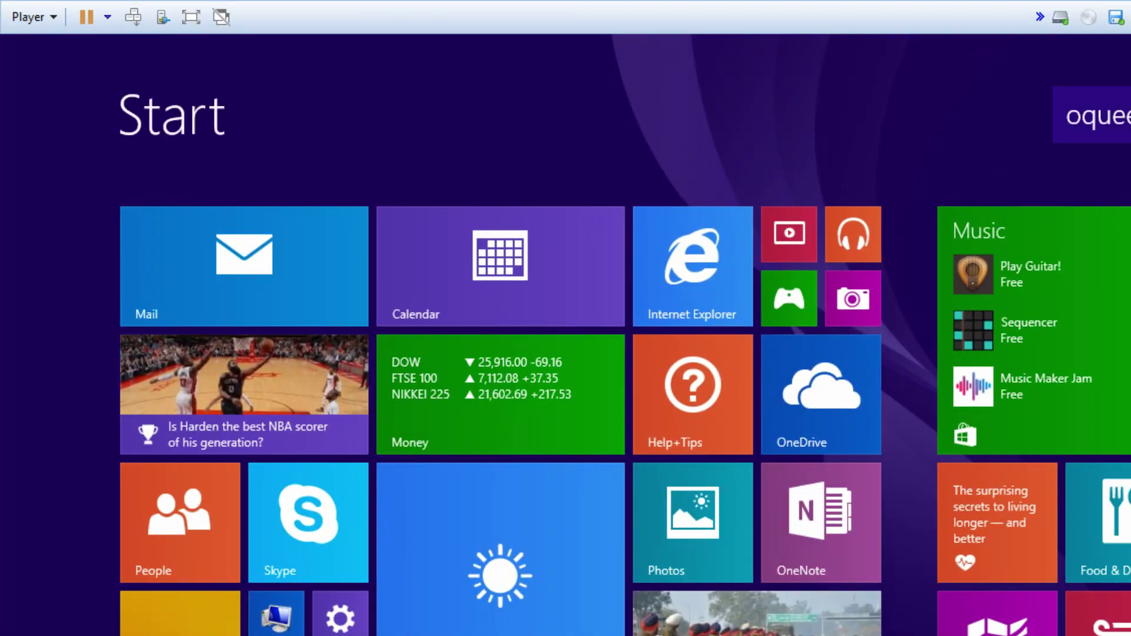
- Sign out, then sign back in to the same account by entering its password
{"action": "left_click", "coordinate": [1122, 123]}
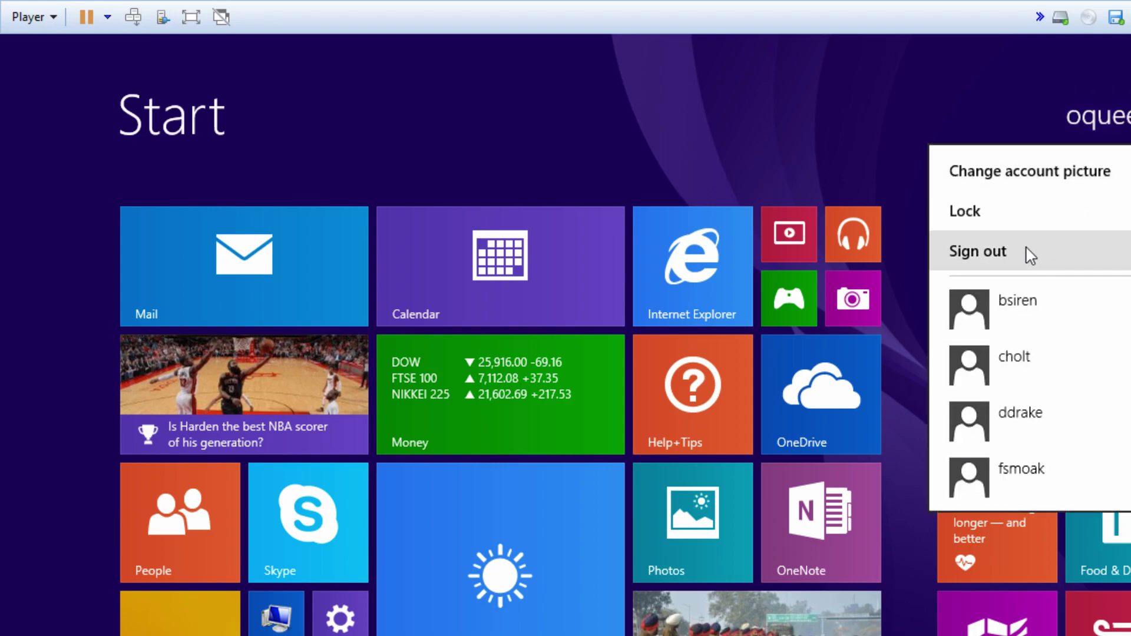
{"action": "left_click", "coordinate": [1027, 250]}
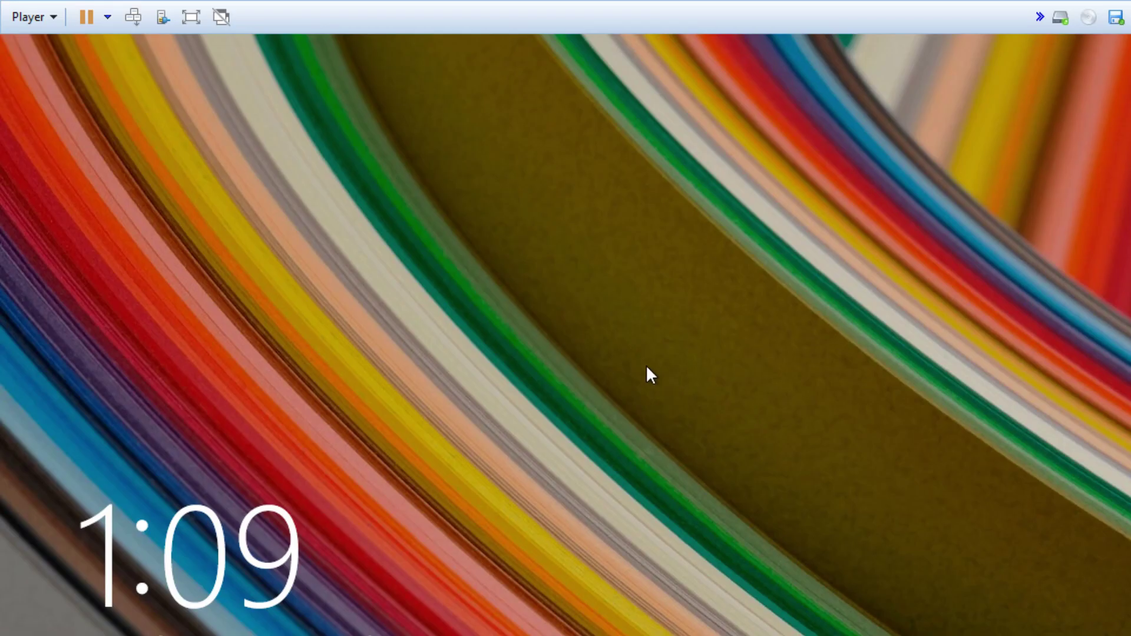
{"action": "left_click", "coordinate": [645, 365]}
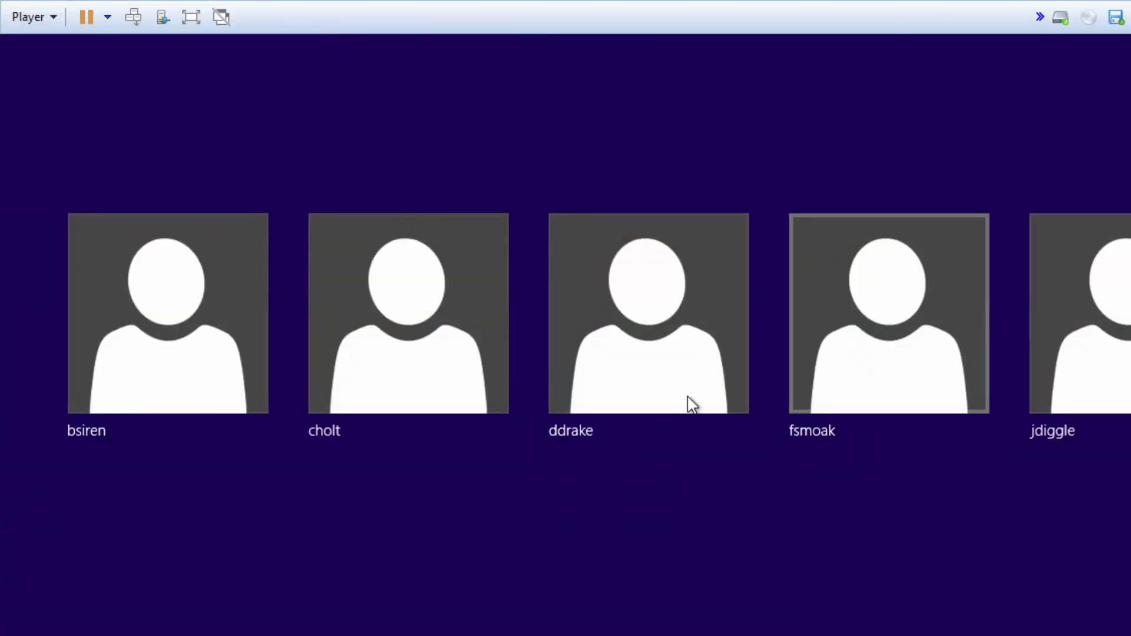
{"action": "scroll", "coordinate": [705, 546], "scroll_direction": "down", "scroll_amount": 10}
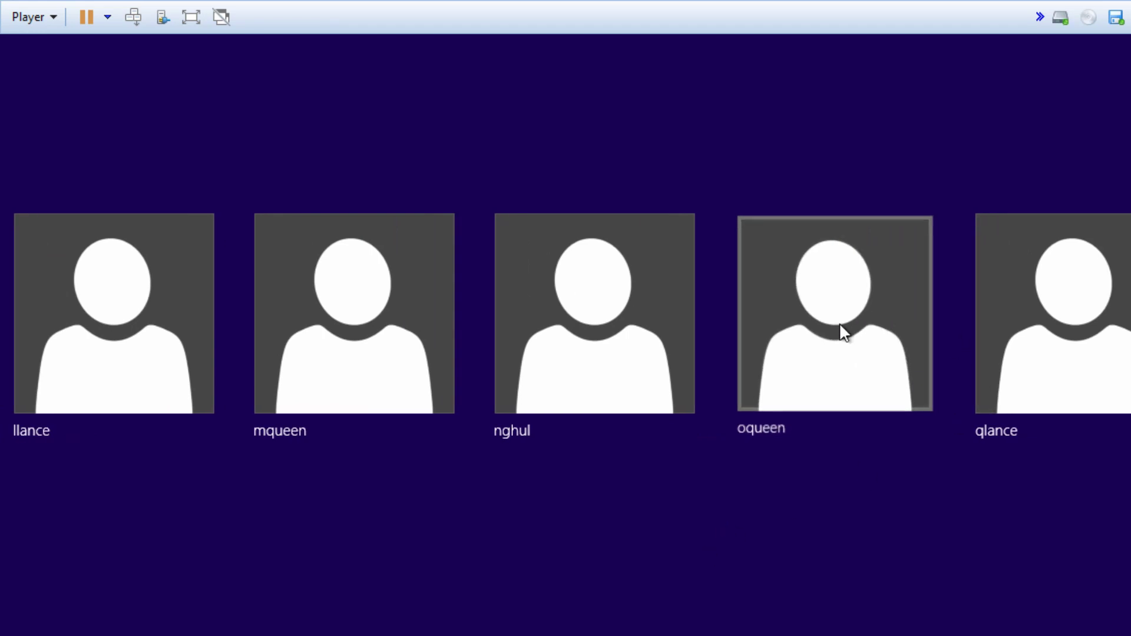
{"action": "left_click", "coordinate": [841, 328]}
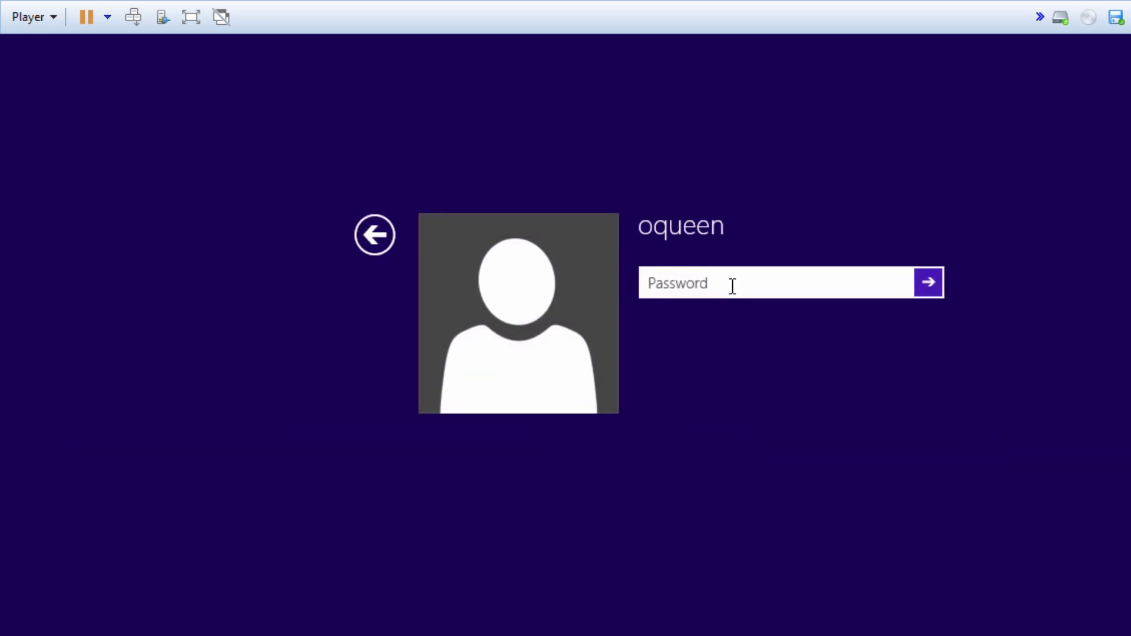
{"action": "type", "text": "•"}
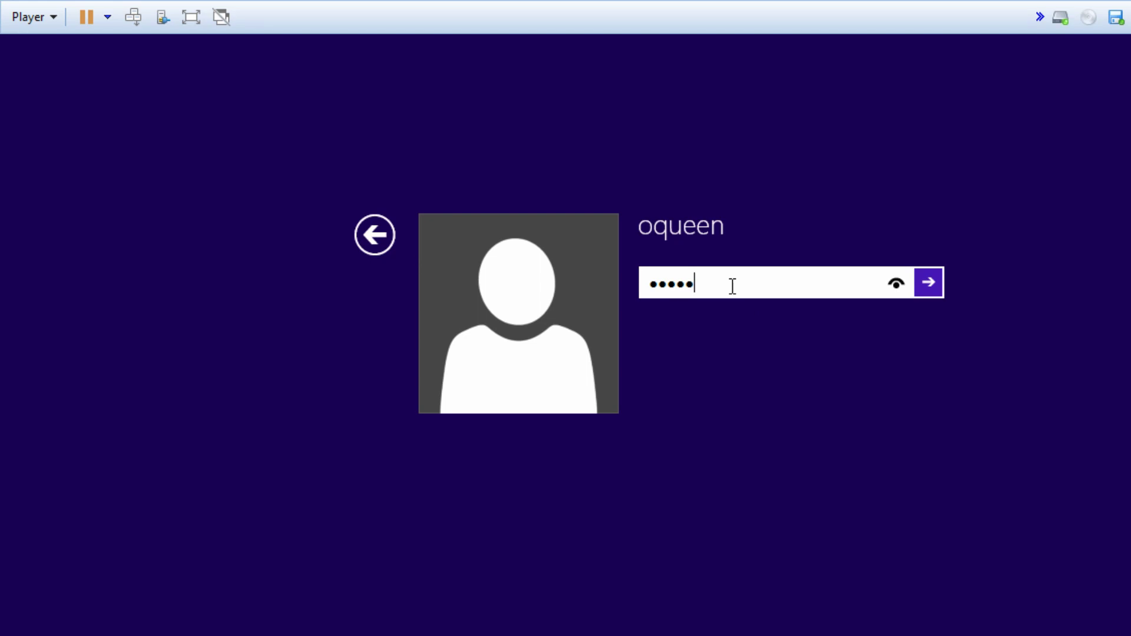
{"action": "key", "text": "Return"}
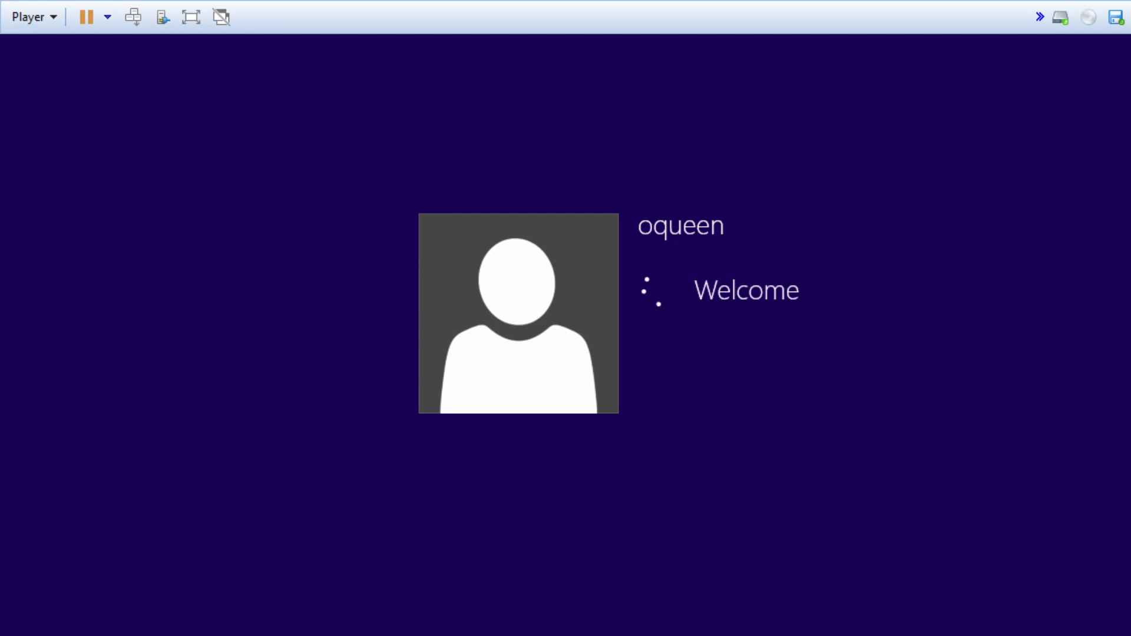